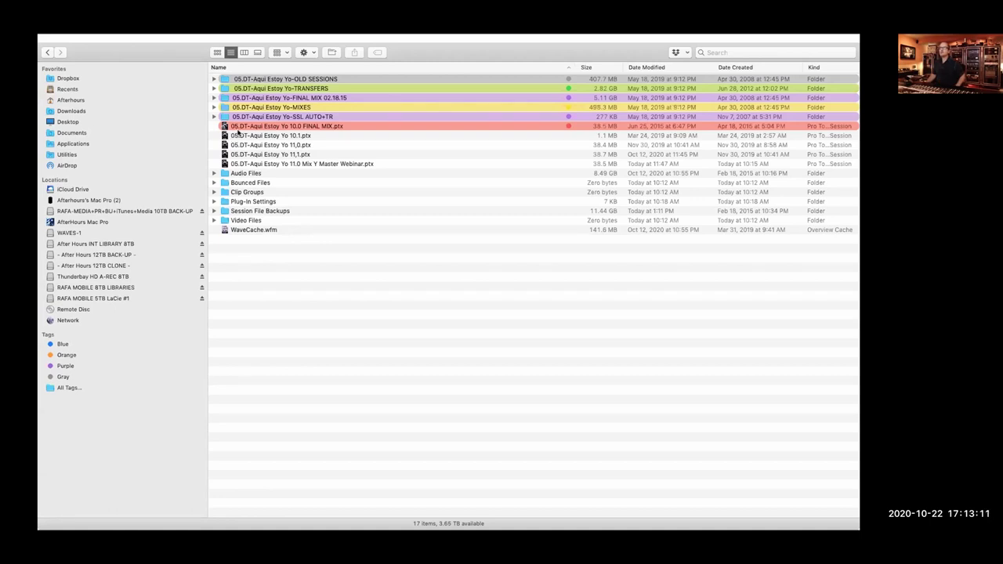
# Move the four session files from 10.0 FINAL MIX through 11,1 into the 05.DT-Aqui Estoy Yo-OLD SESSIONS folder
pyautogui.click(239, 126)
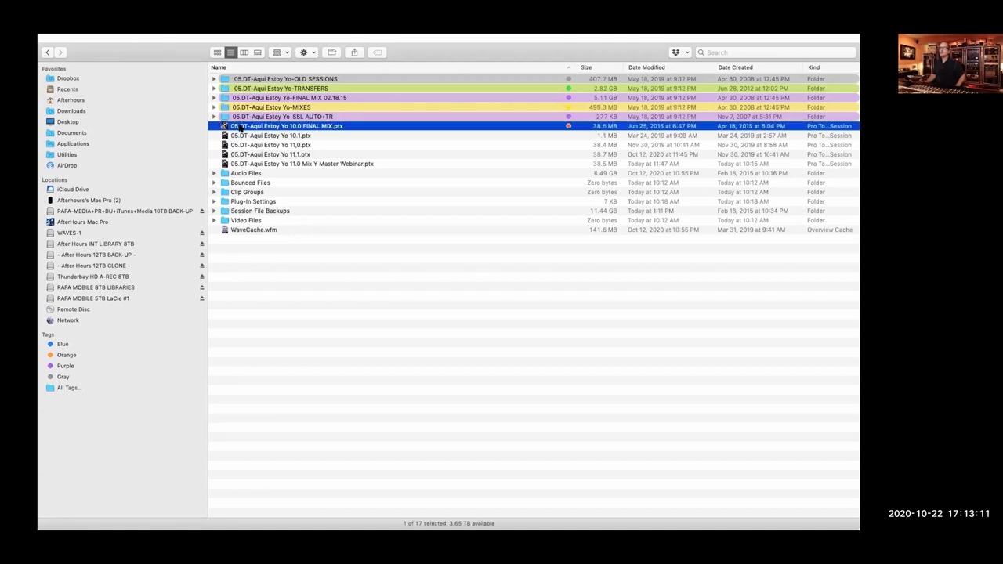
pyautogui.doubleClick(221, 127)
pyautogui.keyDown('shift'); pyautogui.click(265, 155); pyautogui.keyUp('shift')
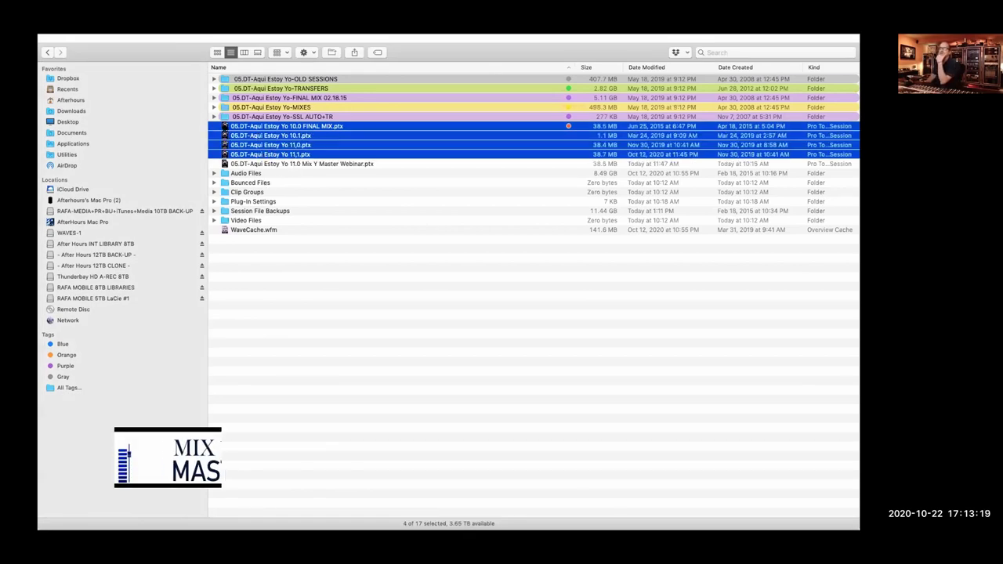
pyautogui.moveTo(225, 127); pyautogui.dragTo(283, 80)
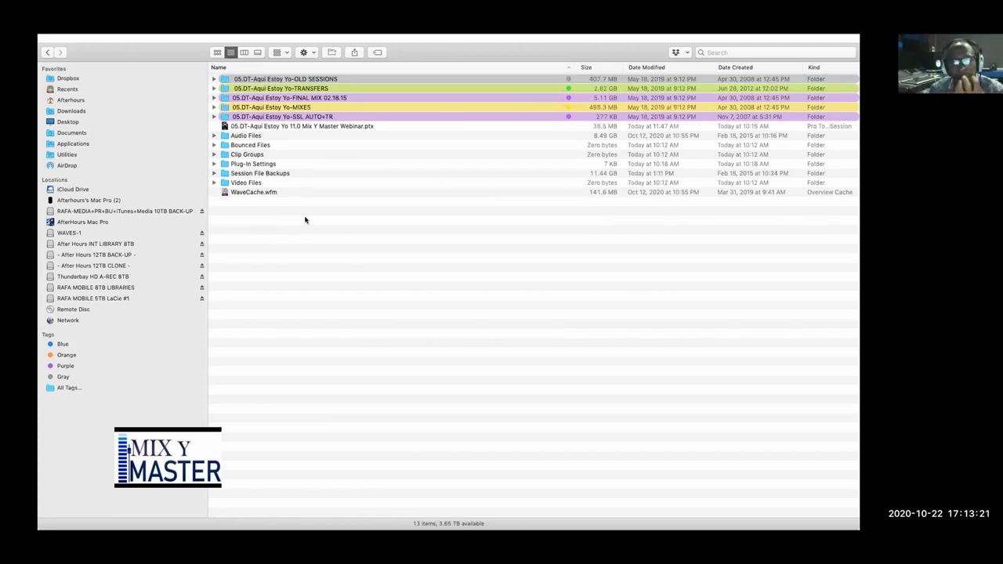
# Duplicate the 11.0 Mix Y Master Webinar session file and rename the copy 05.DT-Aqui Estoy Yo 11.1
pyautogui.click(291, 126)
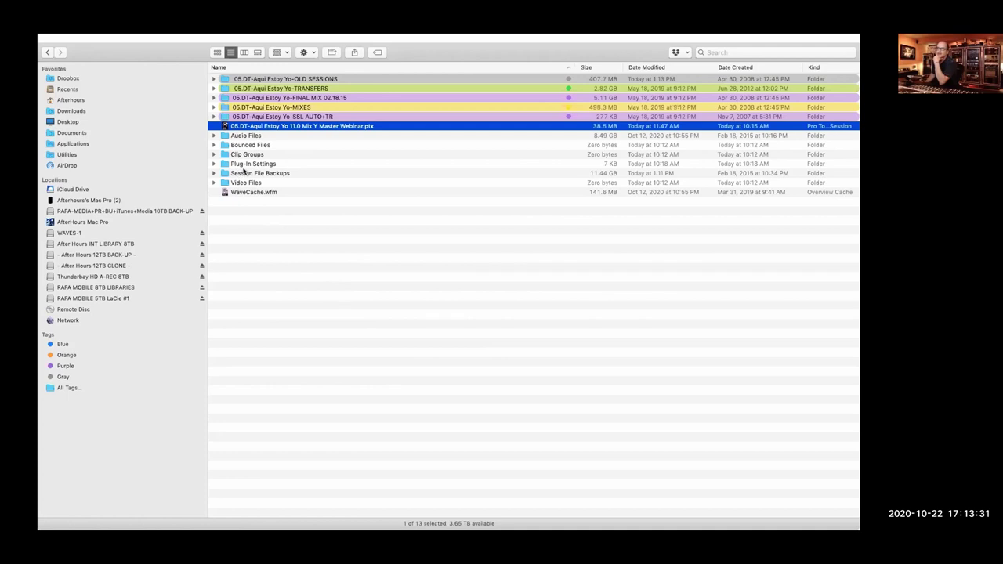
pyautogui.click(269, 80)
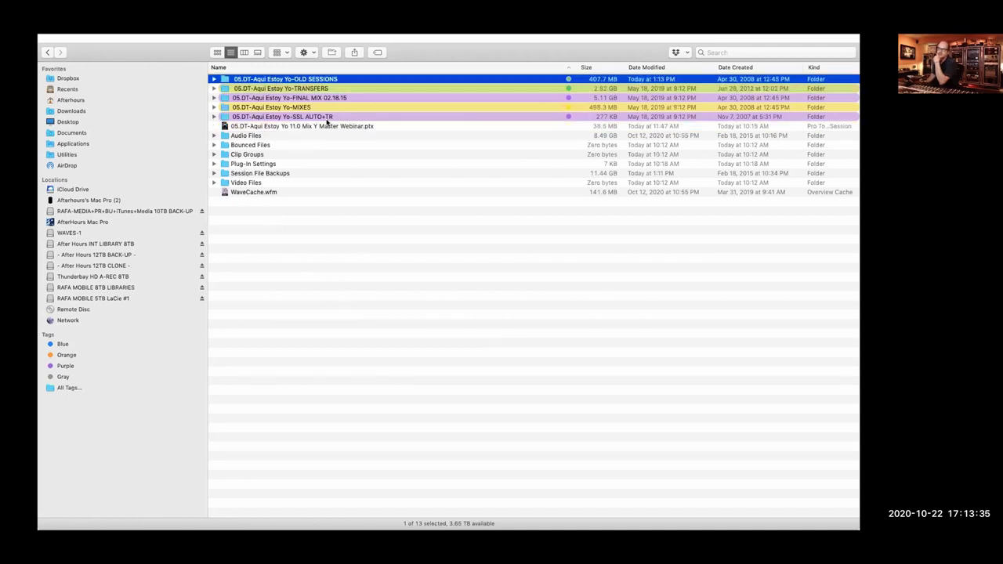
pyautogui.click(281, 127)
pyautogui.press('super+d')
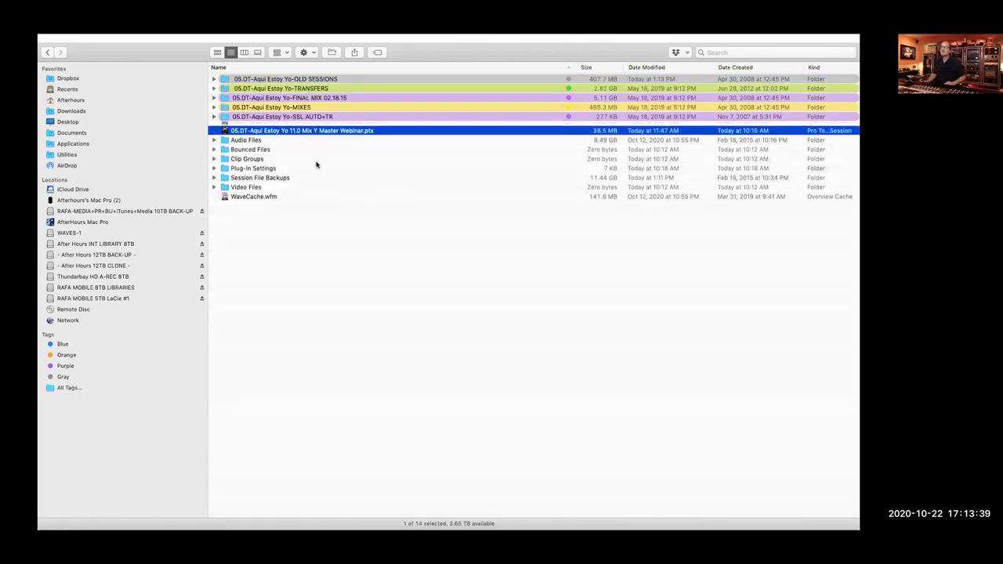
pyautogui.press('Return')
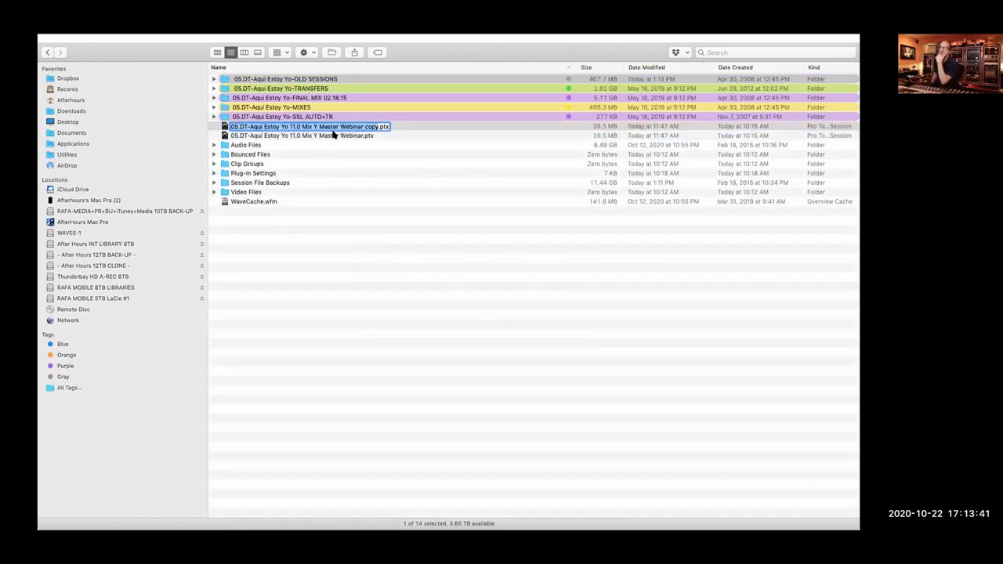
pyautogui.moveTo(295, 126); pyautogui.dragTo(380, 127)
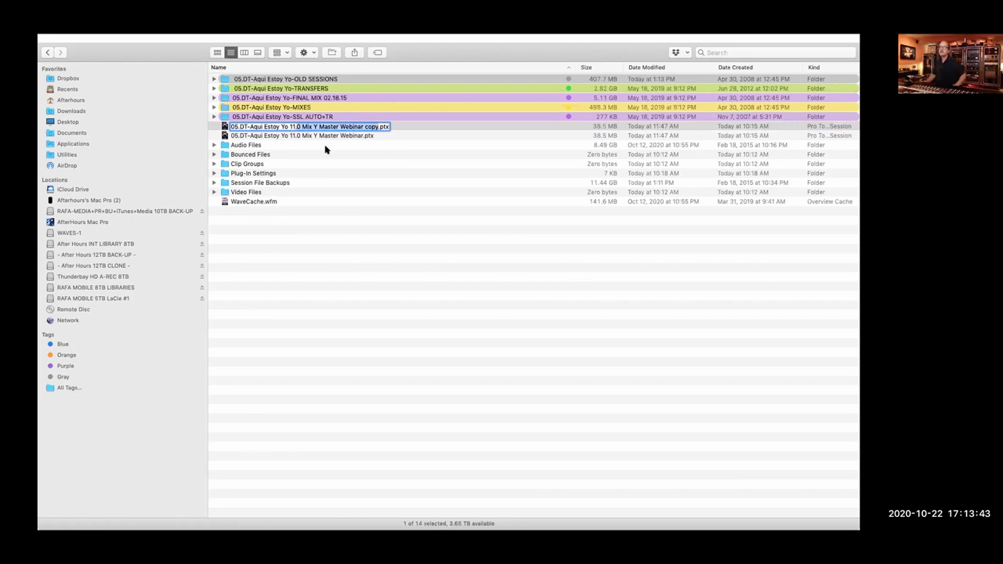
pyautogui.write('1.1')
pyautogui.press('Return')
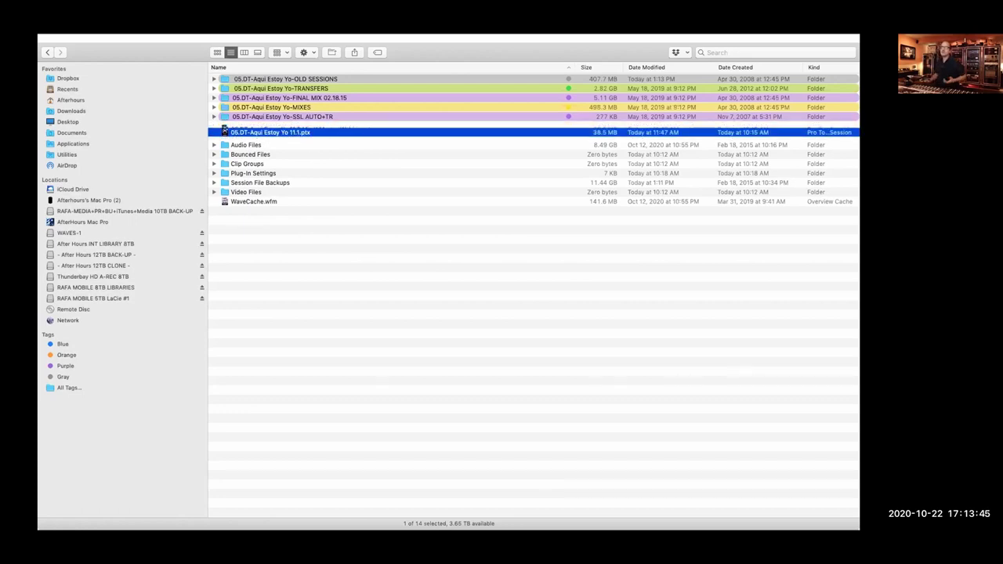
# Append "new ac gtrs" to the name of the 11.1 session file
pyautogui.press('Return')
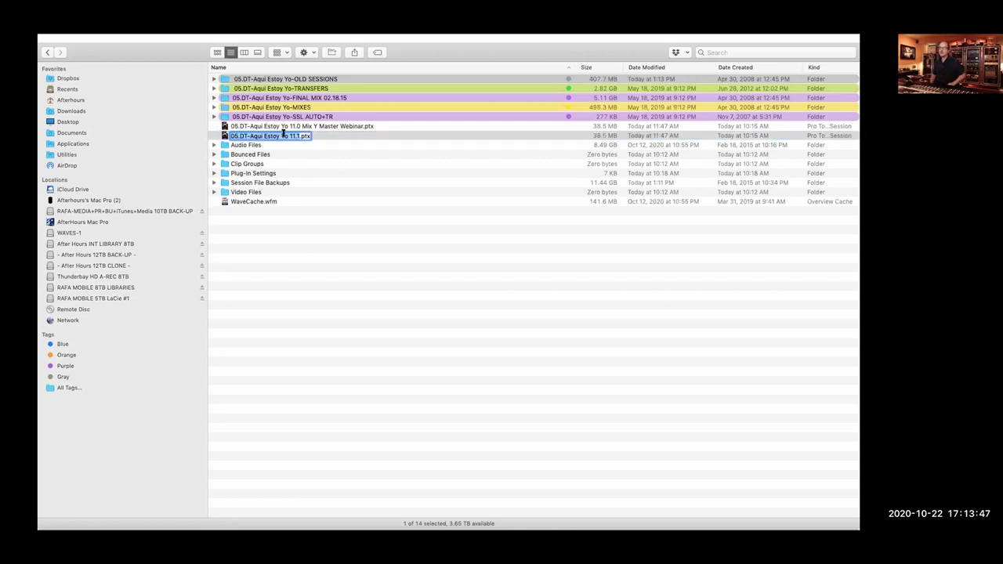
pyautogui.press('Right')
pyautogui.write('new ac gtrs')
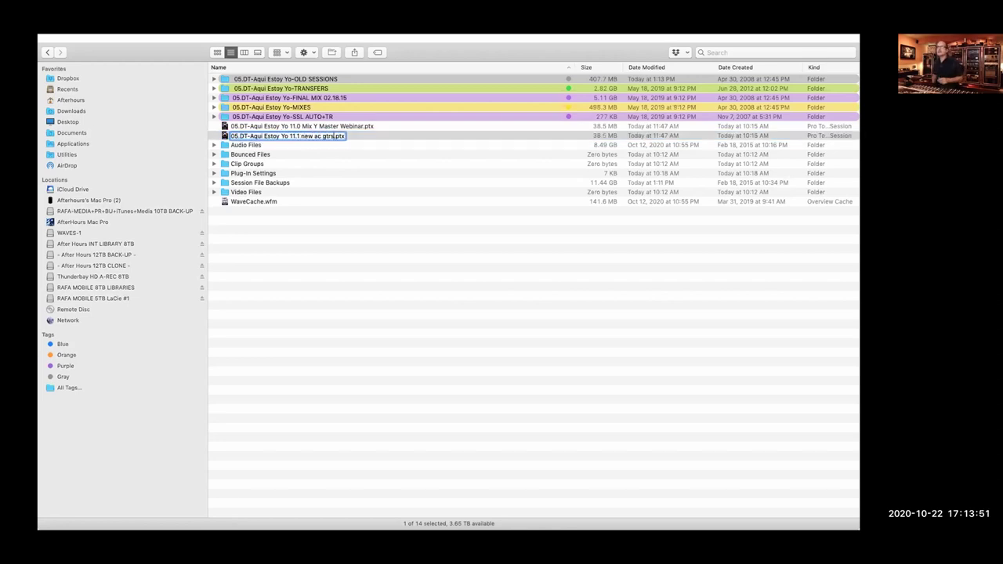
pyautogui.press('Return')
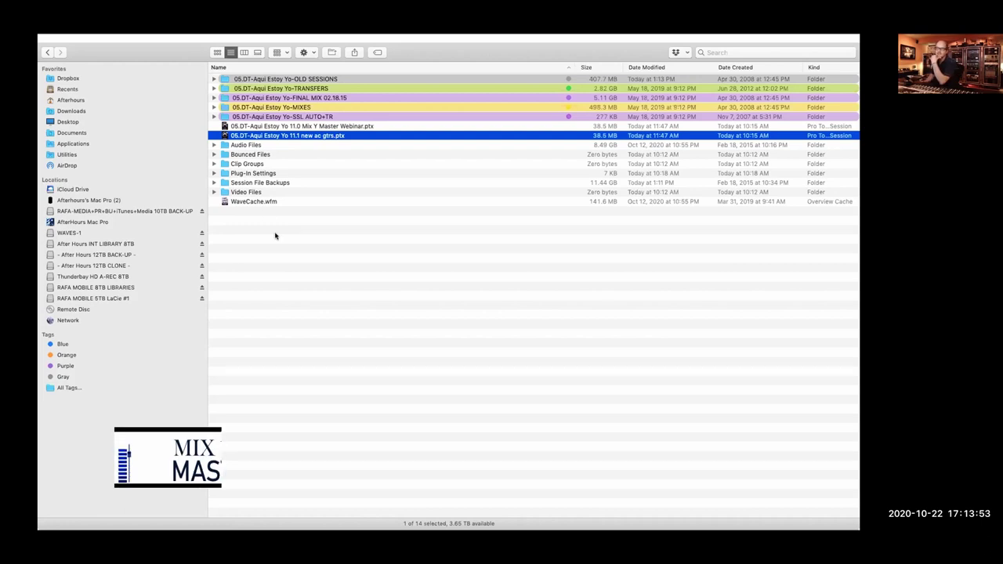
# Move the 11.0 Mix Y Master Webinar session file into the OLD SESSIONS folder and expand that folder
pyautogui.click(230, 126)
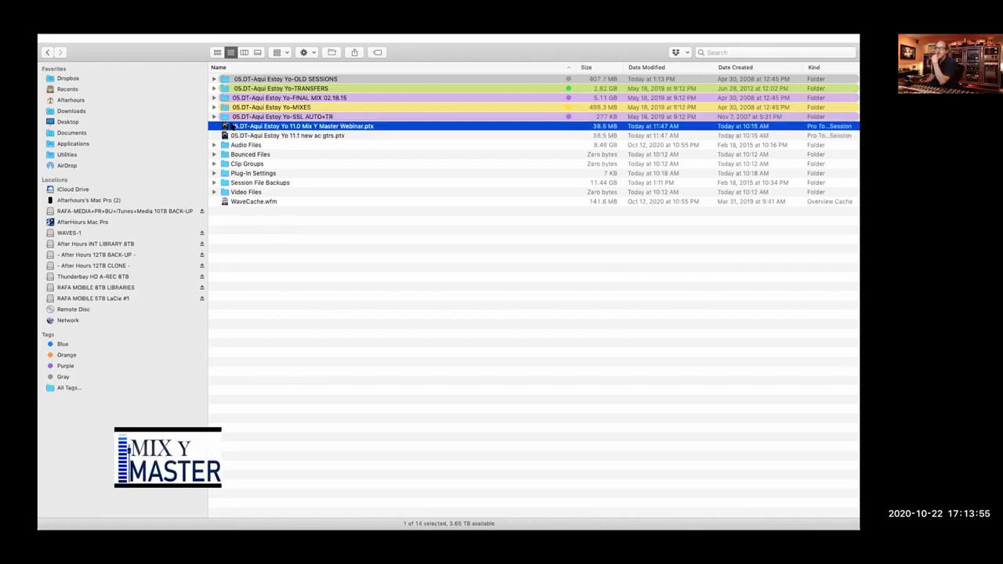
pyautogui.press('super+BackSpace')
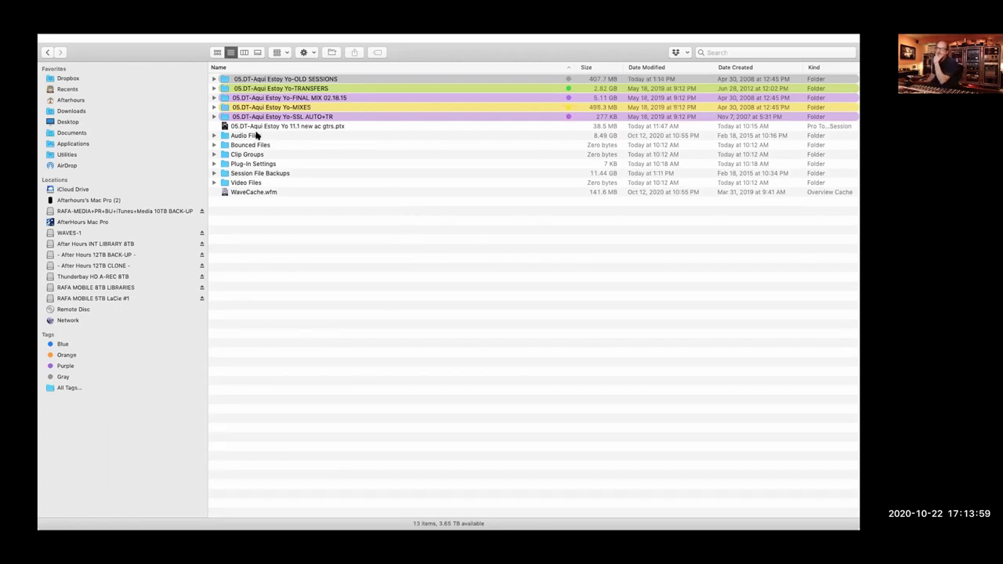
pyautogui.click(214, 79)
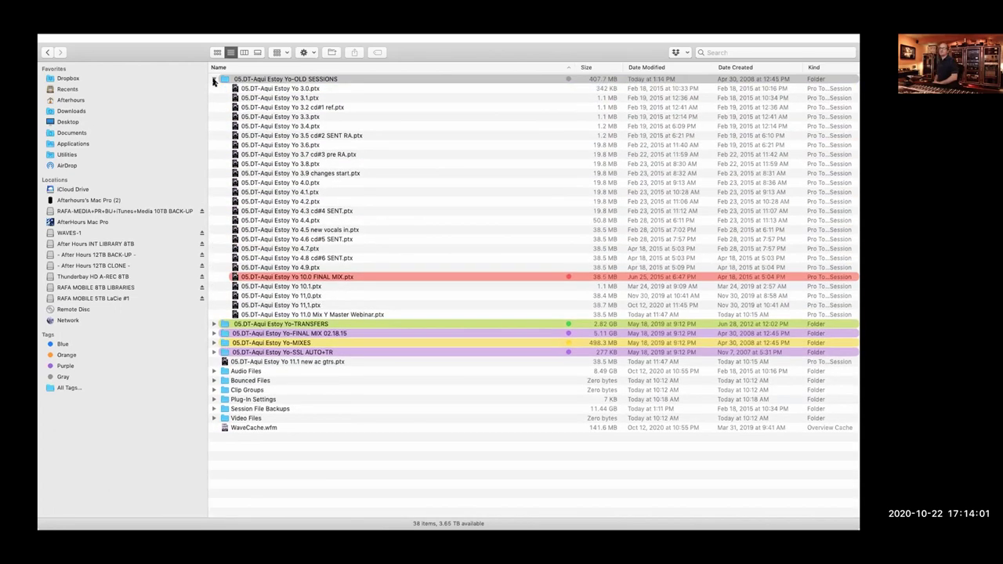
# Go through the session versions in OLD SESSIONS one by one, from 3.0 to 4.6 cd#5 SENT
pyautogui.click(277, 90)
pyautogui.press('Down')
pyautogui.press('Down')
pyautogui.press('Down')
pyautogui.press('Down')
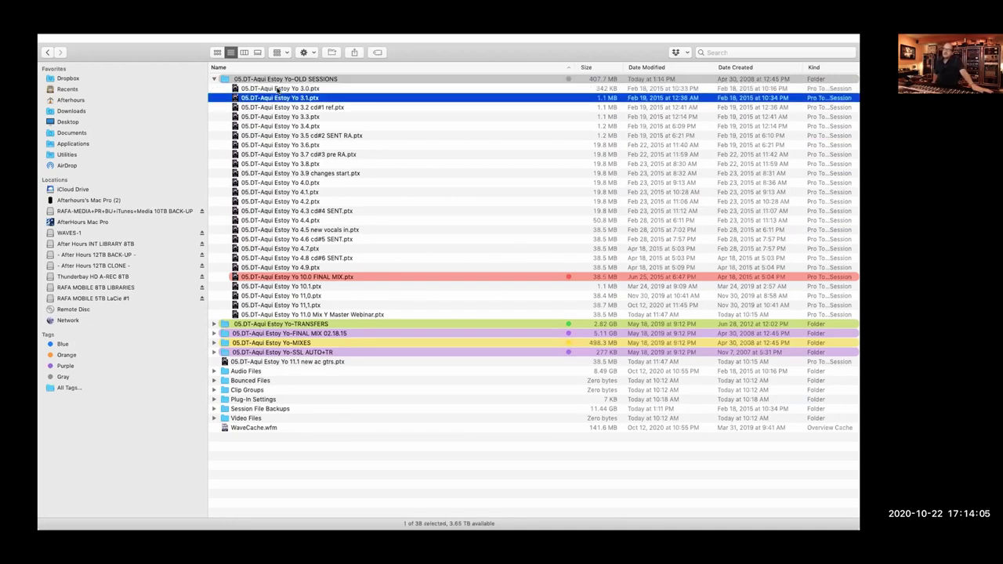
pyautogui.press('Down')
pyautogui.press('Down')
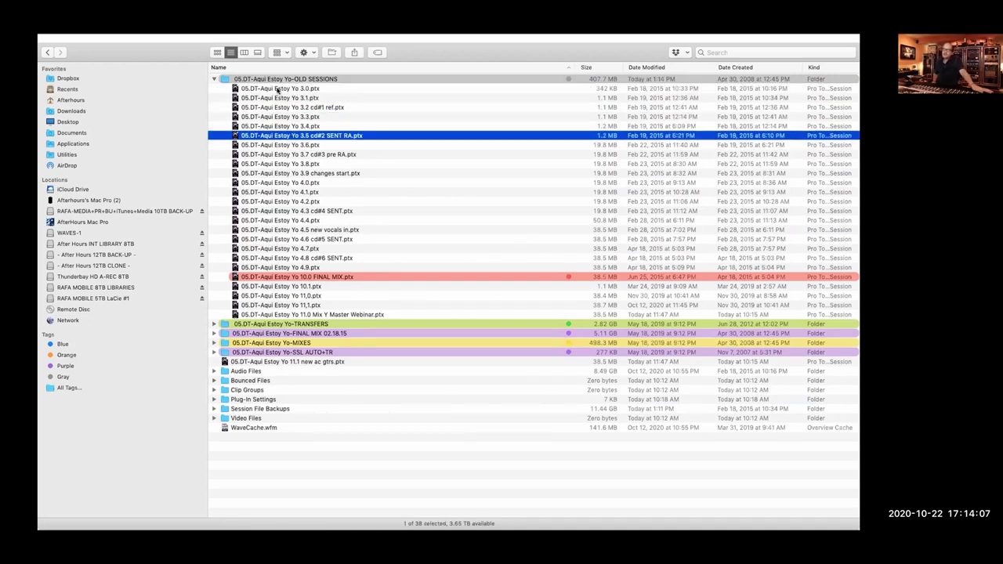
pyautogui.press('Down')
pyautogui.press('Down')
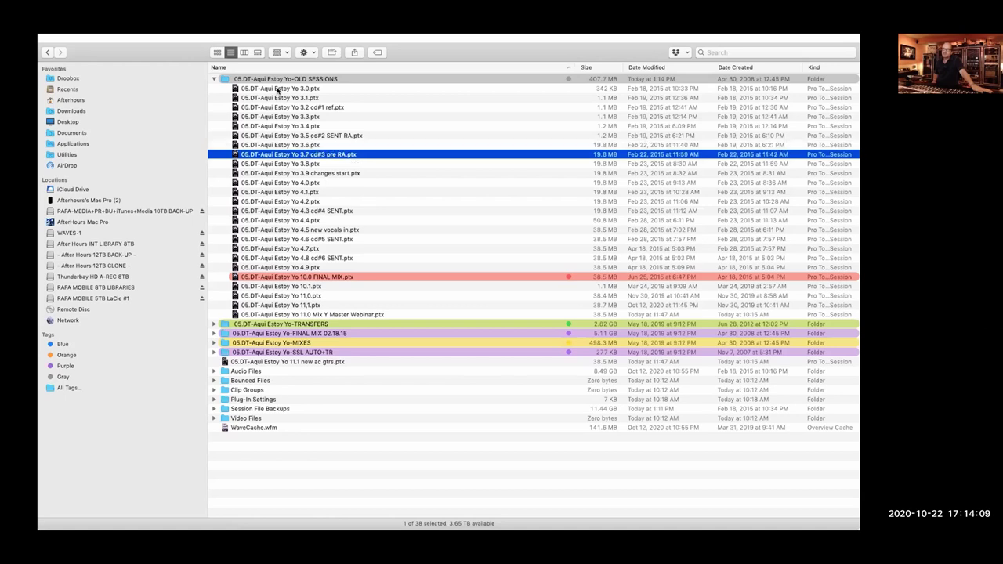
pyautogui.press('Down')
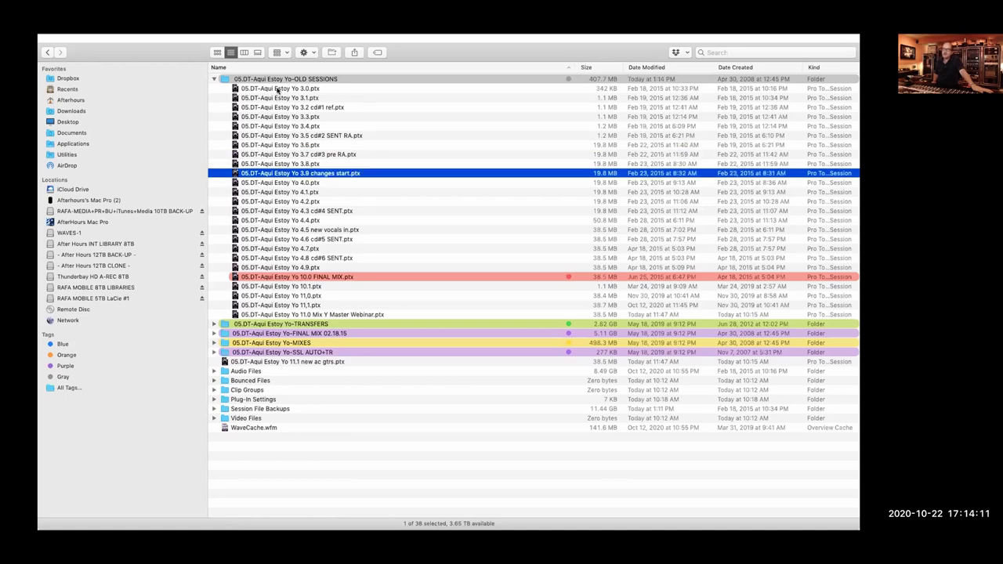
pyautogui.press('Down')
pyautogui.press('Down')
pyautogui.press('Down')
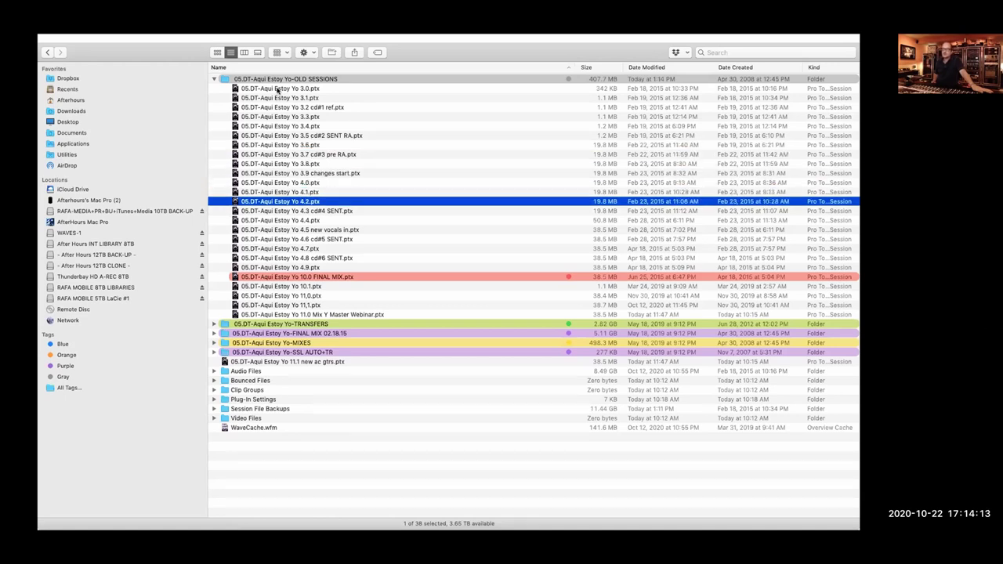
pyautogui.press('Down')
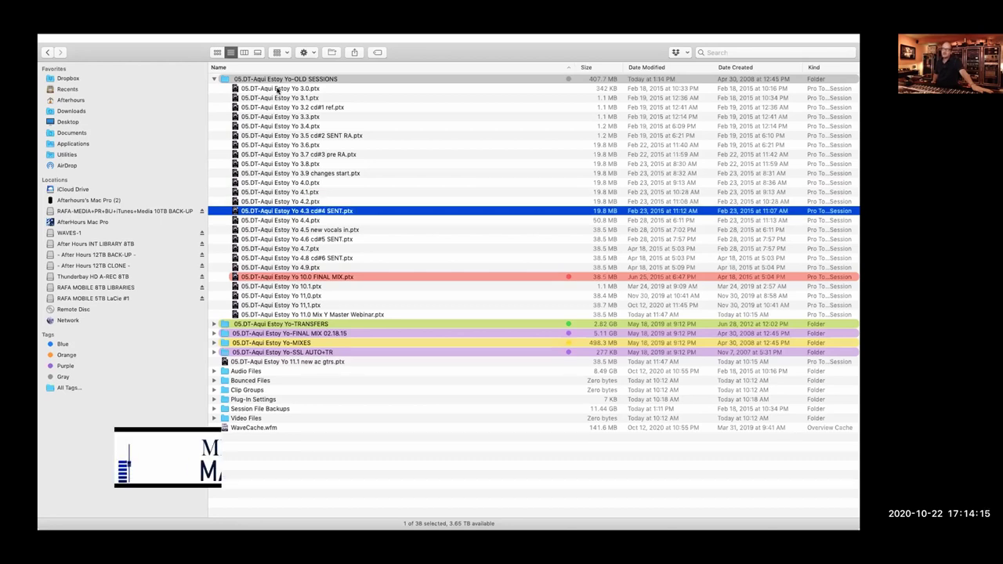
pyautogui.press('Down')
pyautogui.press('Down')
pyautogui.press('Down')
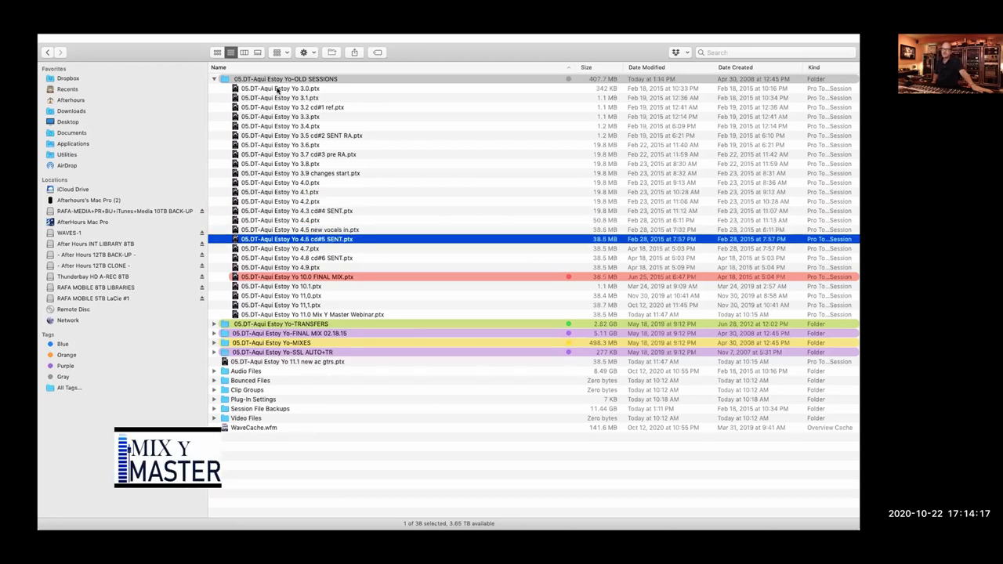
# Compare the session versions between 4.3 cd#4 SENT and 4.6 cd#5 SENT, including 4.5 new vocals in, and collapse OLD SESSIONS
pyautogui.press('Up')
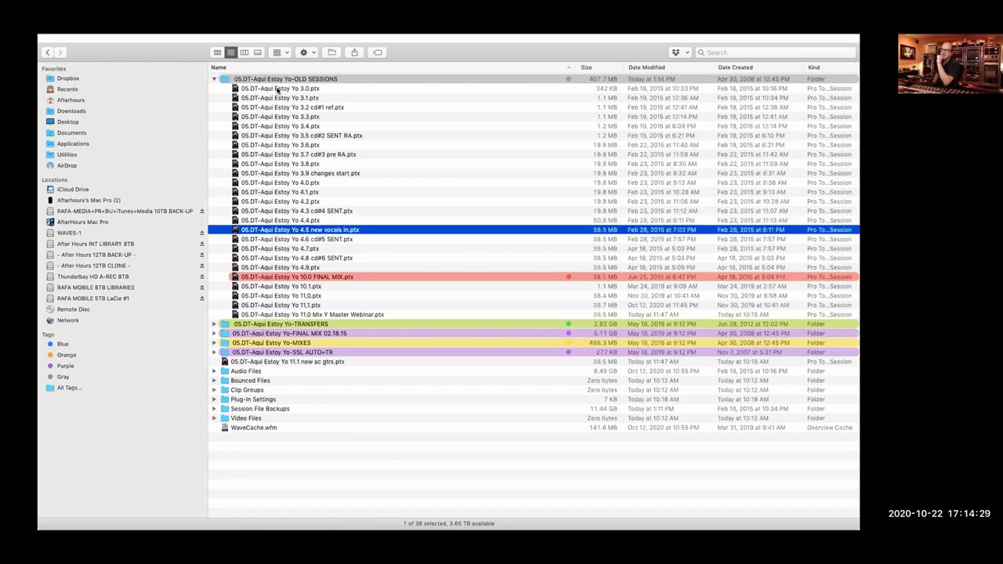
pyautogui.press('Up')
pyautogui.press('Up')
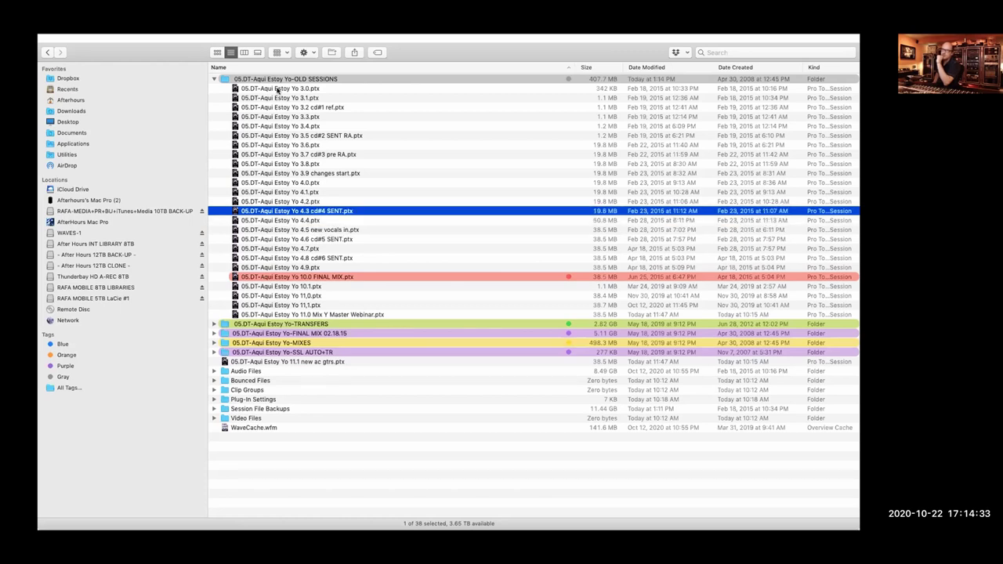
pyautogui.press('Down')
pyautogui.press('Down')
pyautogui.press('Down')
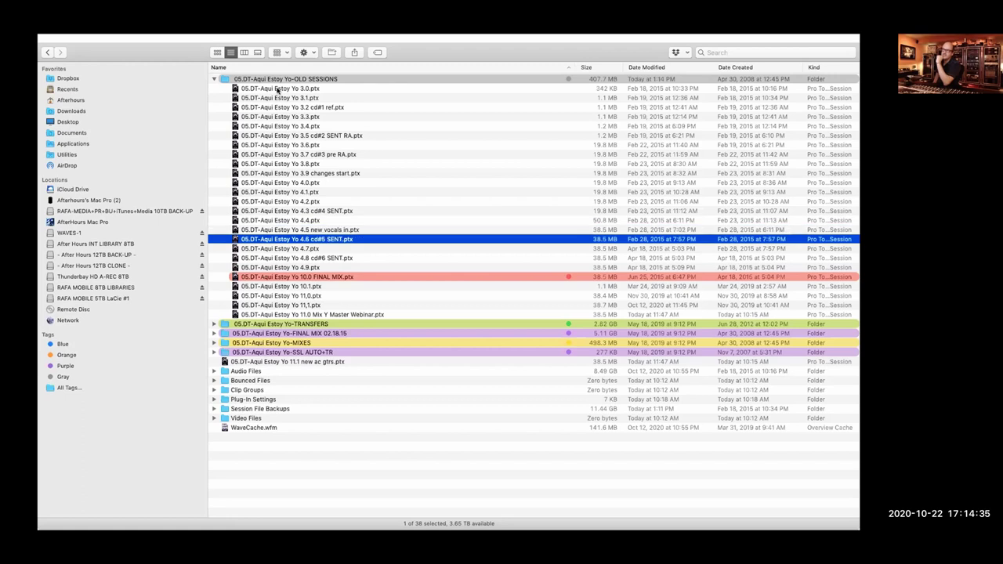
pyautogui.press('Up')
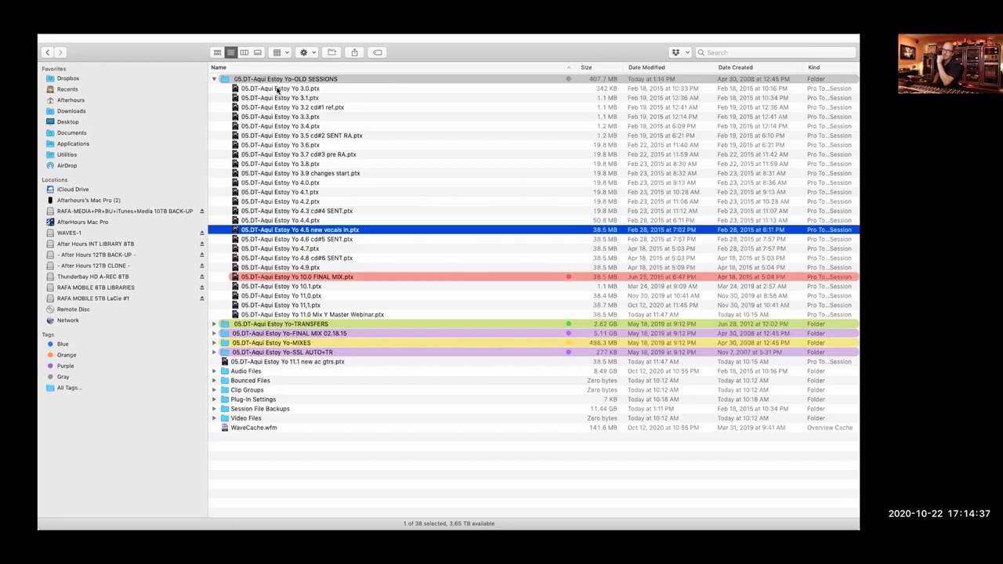
pyautogui.press('Down')
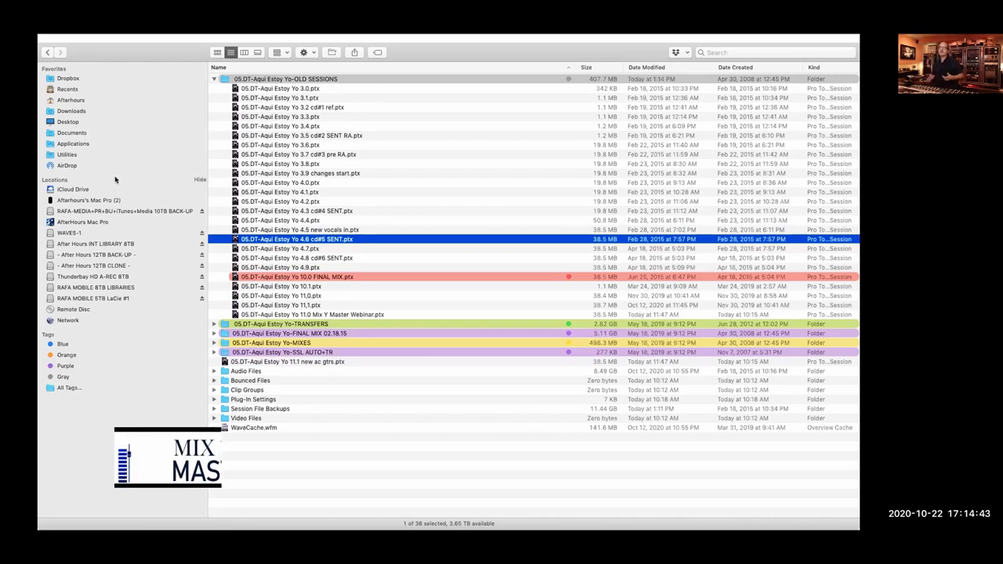
pyautogui.click(214, 79)
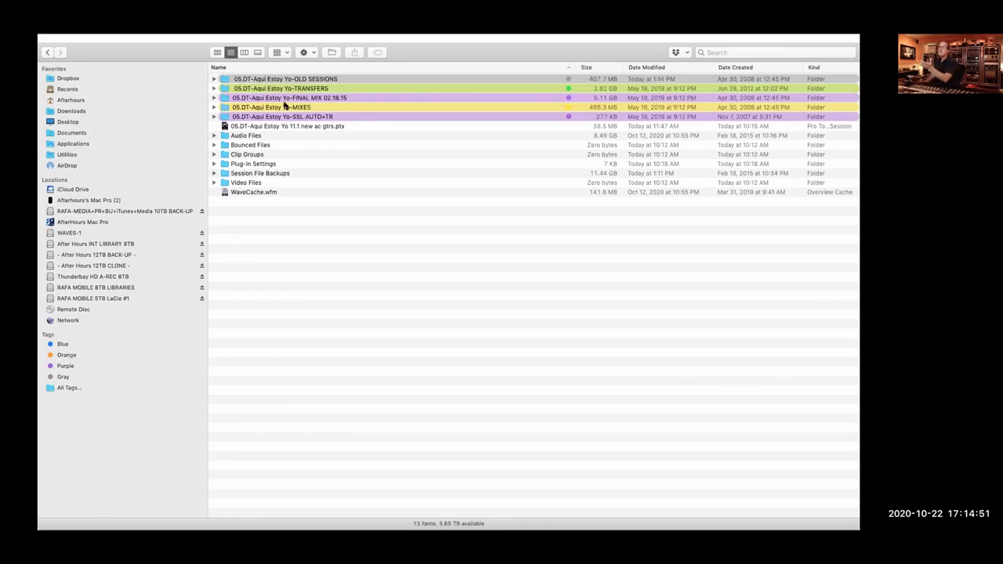
# Examine the two NEWVOX WAV files and their dates inside the TRANSFERS folder, and collapse the folder
pyautogui.click(214, 89)
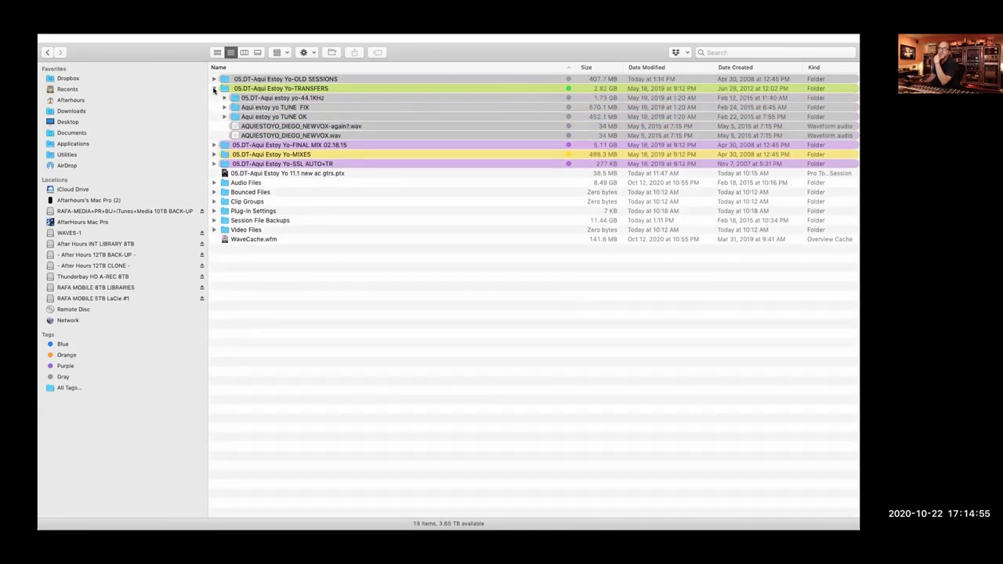
pyautogui.click(284, 127)
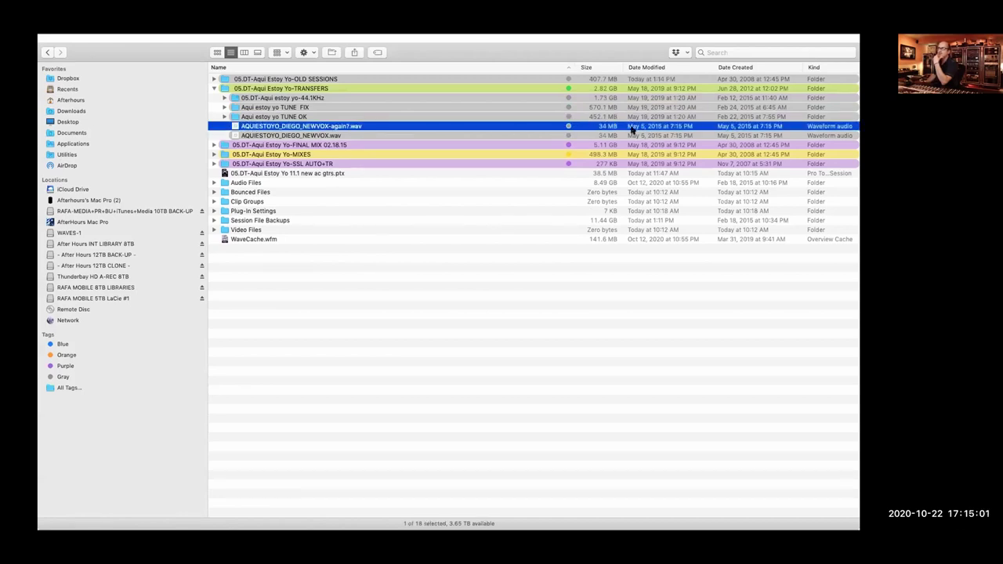
pyautogui.click(321, 136)
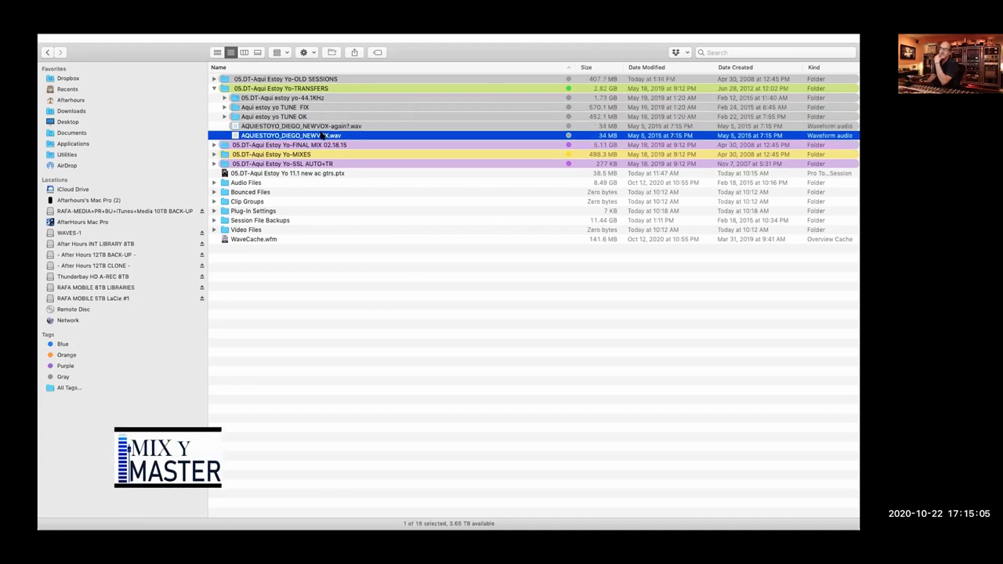
pyautogui.click(317, 127)
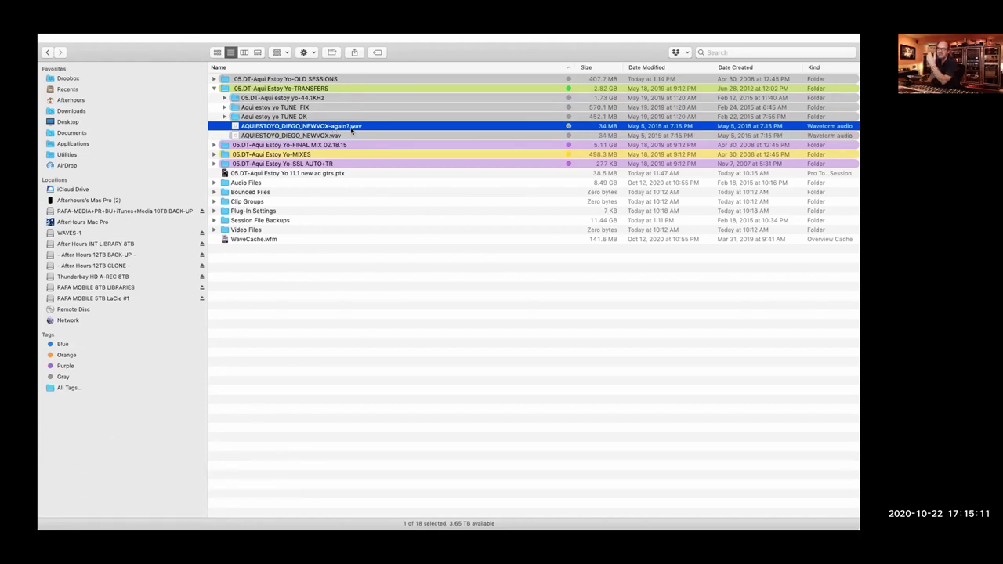
pyautogui.click(214, 91)
pyautogui.click(239, 90)
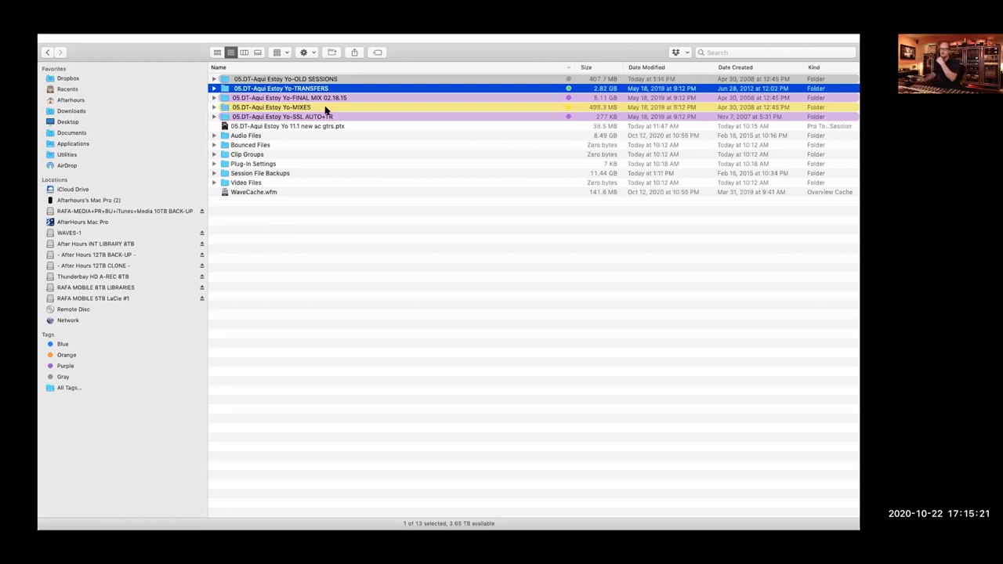
# Expand the FINAL MIX 02.18.15 folder and its 05.BOUNCES FOR MASTERING subfolder to view the bounced mixes
pyautogui.click(302, 99)
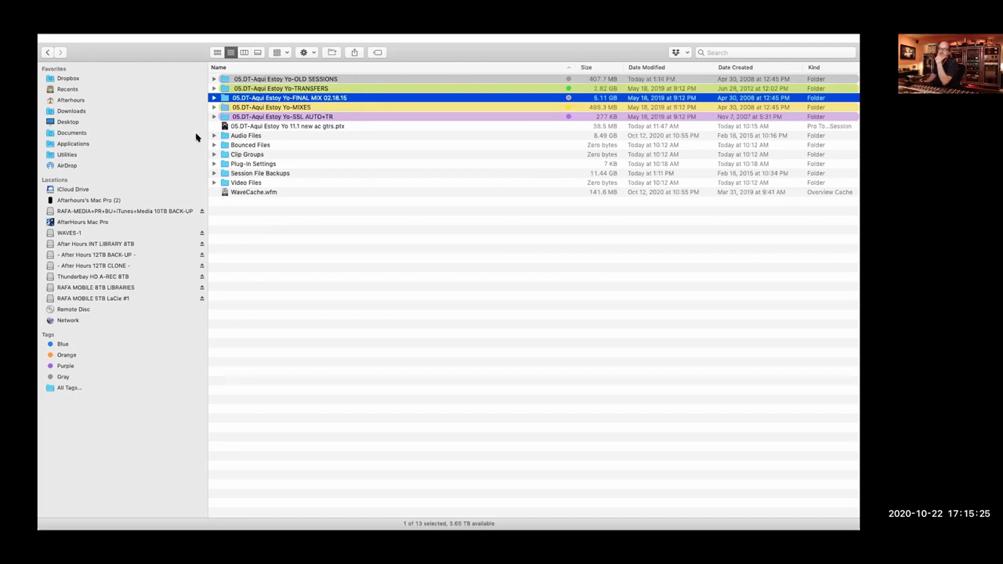
pyautogui.click(215, 98)
pyautogui.click(224, 107)
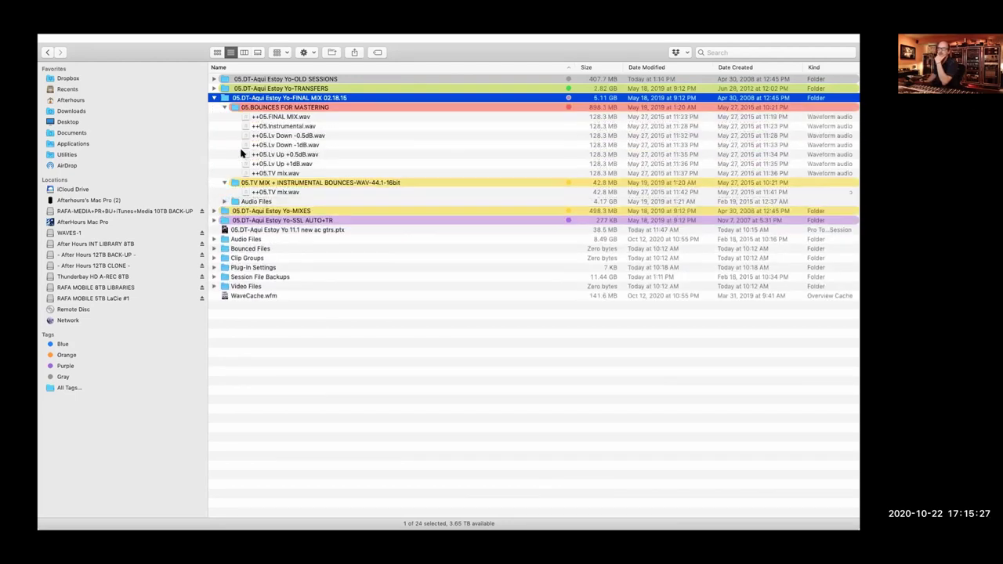
# Collapse the 05.BOUNCES FOR MASTERING and TV MIX + INSTRUMENTAL BOUNCES subfolders and look over the WAV files in Audio Files
pyautogui.click(224, 107)
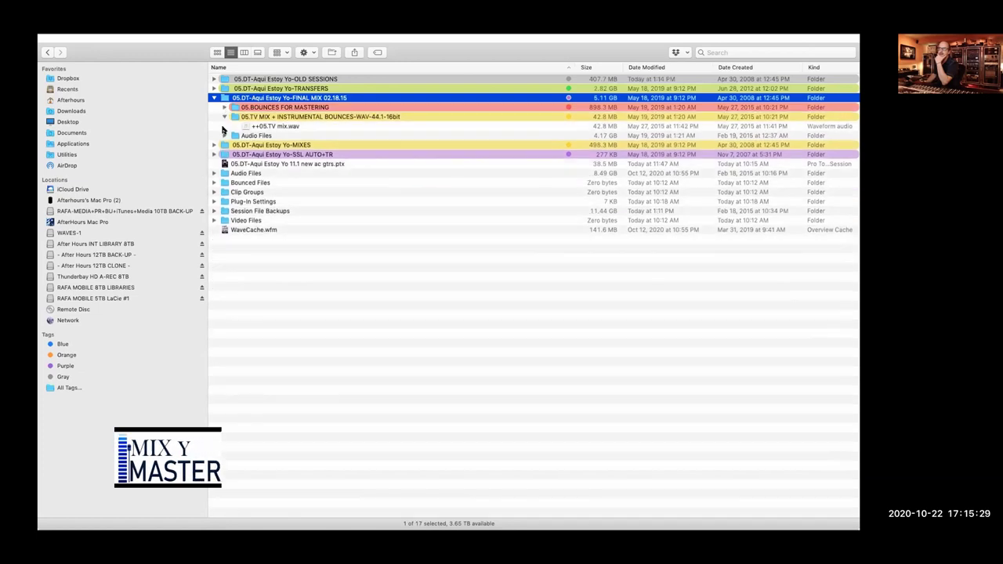
pyautogui.click(224, 117)
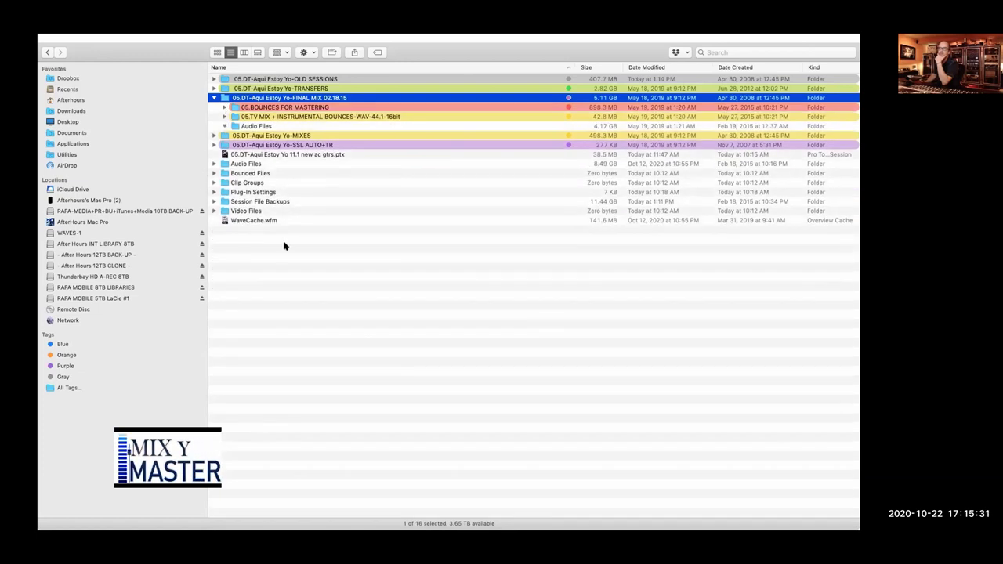
pyautogui.scroll(-10, 333, 222)
pyautogui.scroll(8, 341, 212)
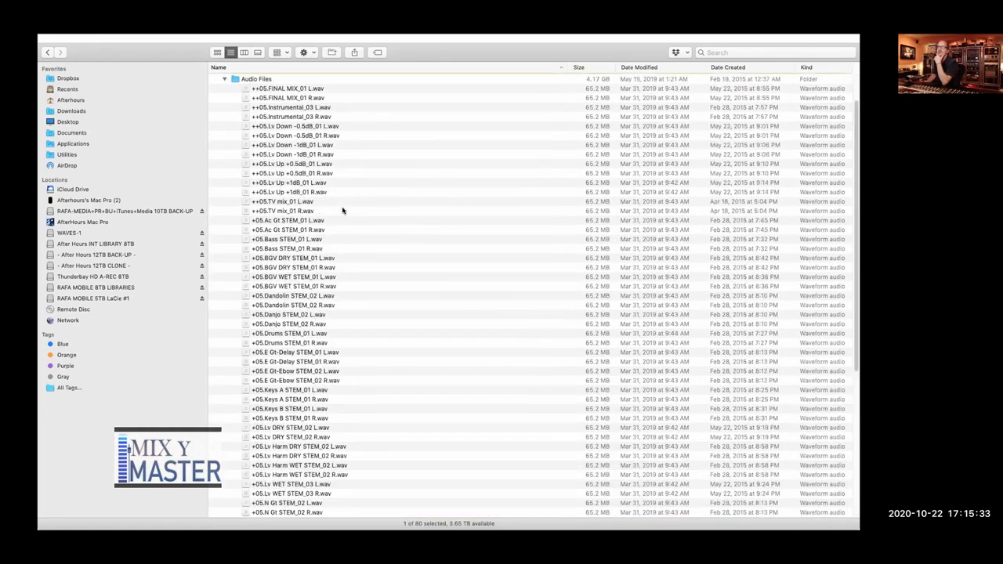
pyautogui.scroll(-6, 342, 210)
pyautogui.scroll(8, 342, 210)
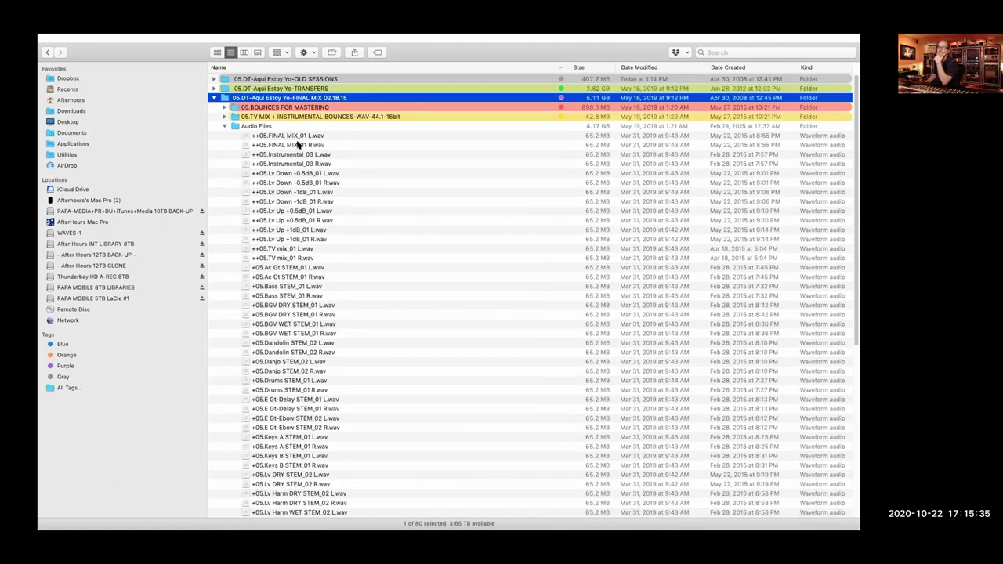
# Go through the full-mix WAV files in the final mix's Audio Files folder, from FINAL MIX and Instrumental to TV mix
pyautogui.click(298, 145)
pyautogui.click(297, 155)
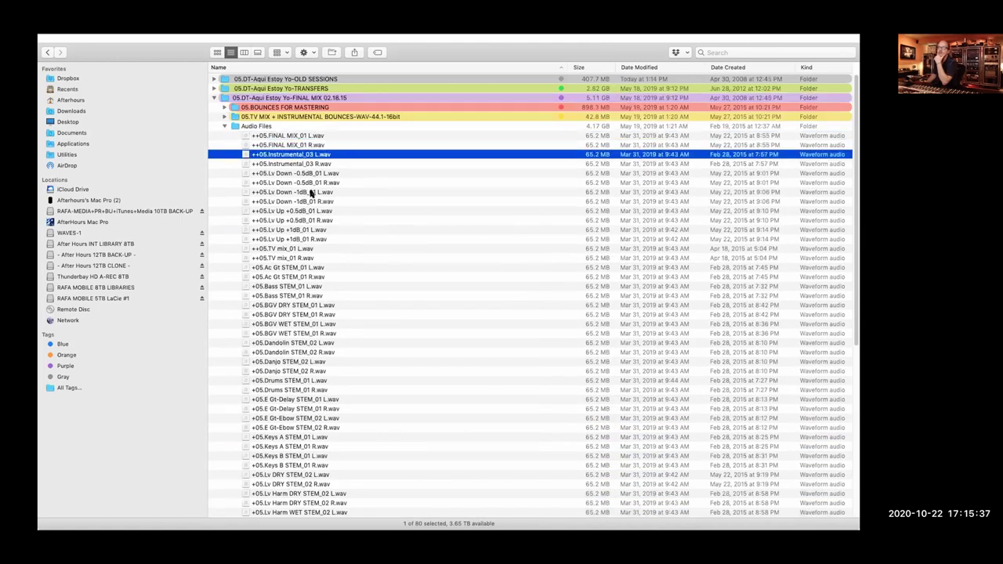
pyautogui.click(305, 192)
pyautogui.click(293, 220)
pyautogui.click(296, 257)
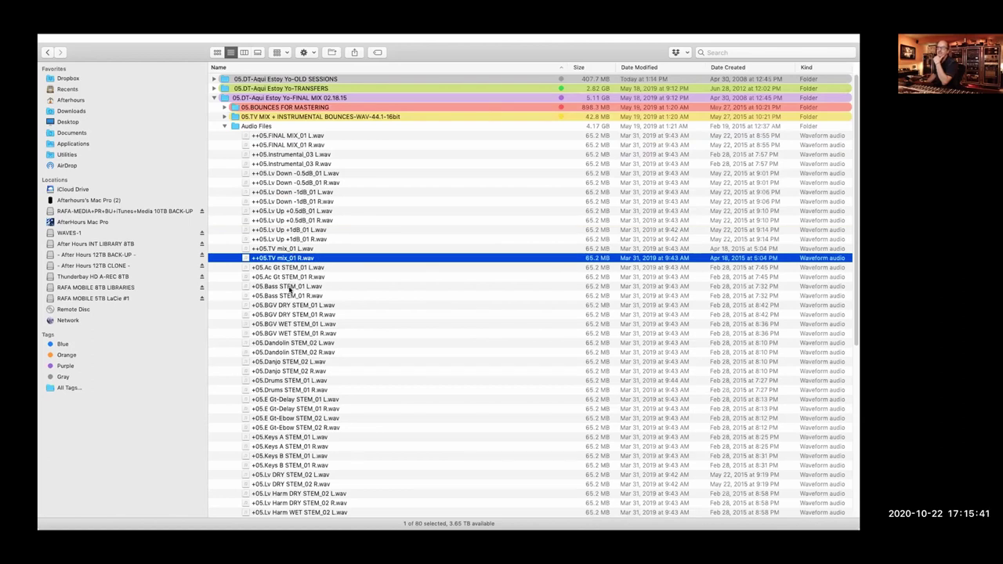
# Examine the stem files in Audio Files from Bass STEM through the BGV, Dandolin and Danjo stems to Drums STEM
pyautogui.click(289, 287)
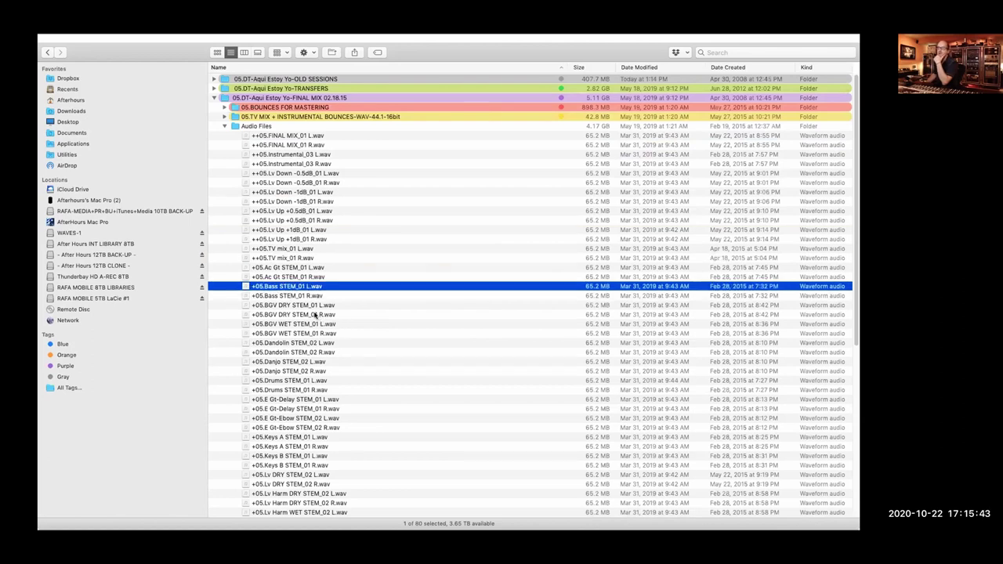
pyautogui.click(317, 315)
pyautogui.click(308, 334)
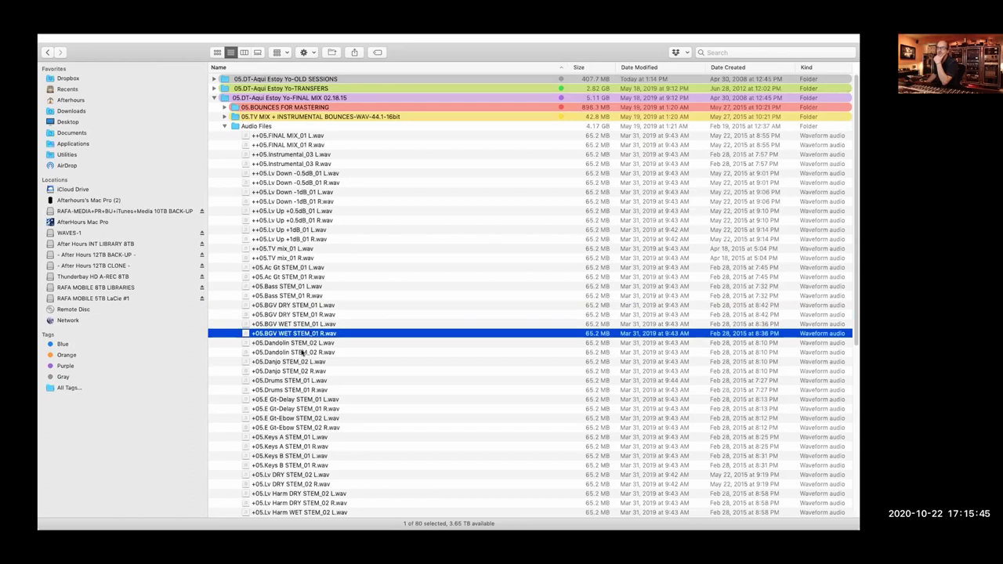
pyautogui.click(302, 352)
pyautogui.click(299, 371)
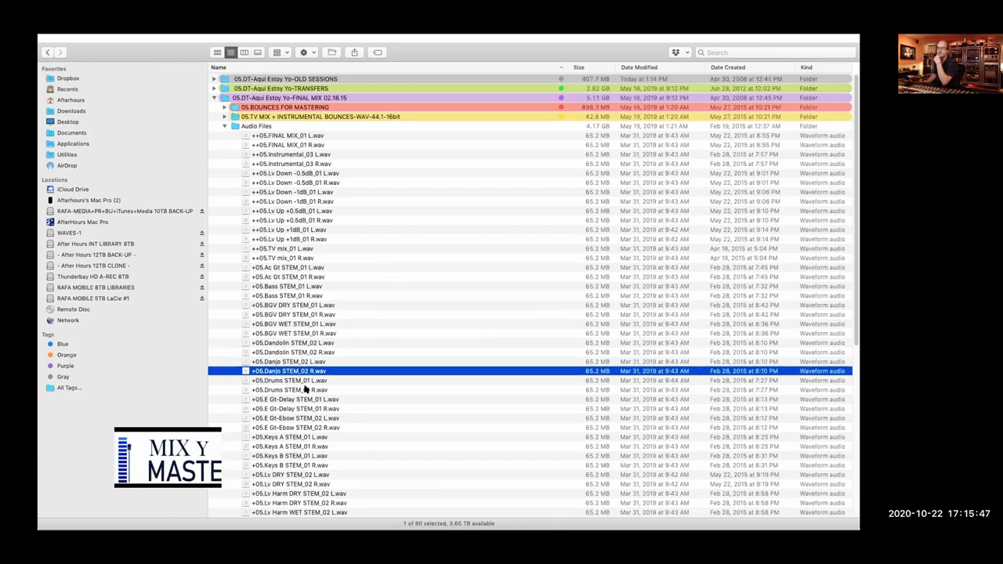
pyautogui.click(306, 390)
# Examine the remaining stems from E Gt-Delay and Keys through the lead vocal DRY and WET stems, and collapse Audio Files
pyautogui.scroll(-3, 313, 392)
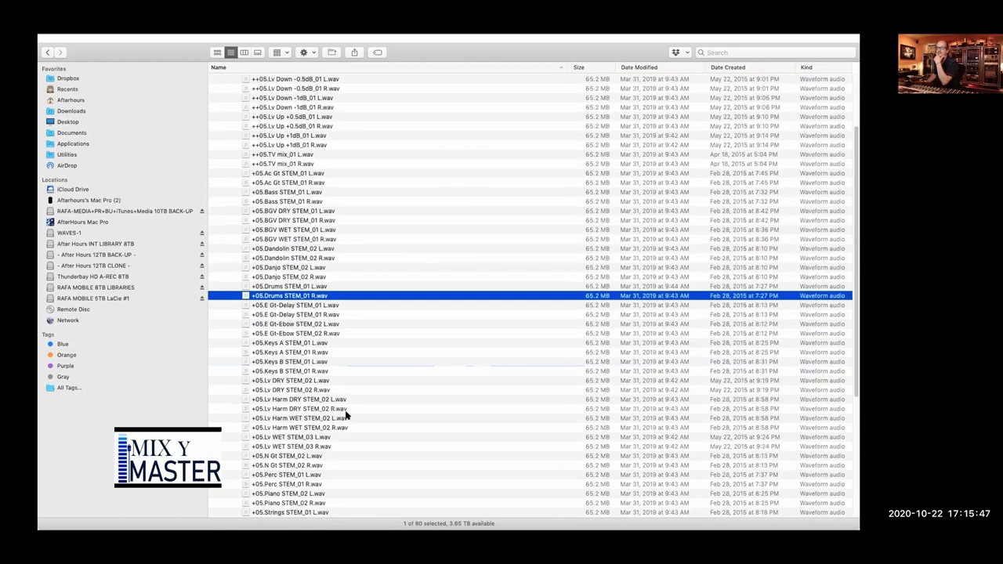
pyautogui.click(321, 315)
pyautogui.click(321, 352)
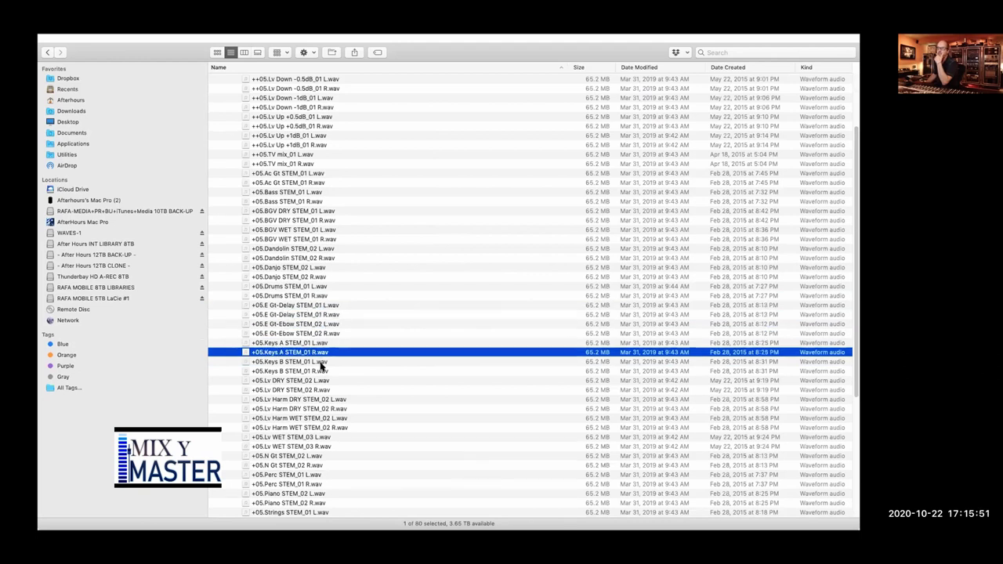
pyautogui.click(320, 362)
pyautogui.click(318, 389)
pyautogui.click(317, 400)
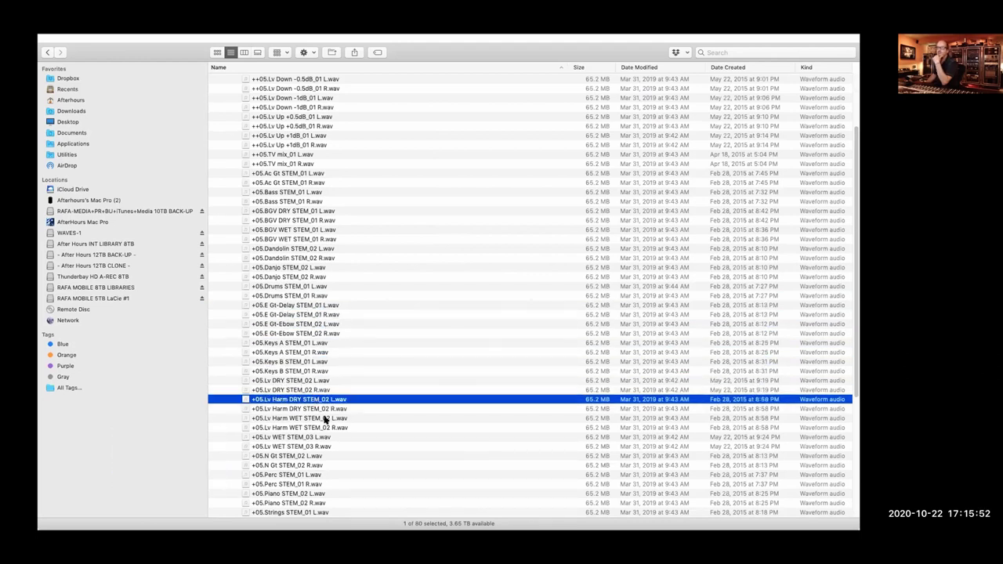
pyautogui.click(317, 445)
pyautogui.scroll(5, 369, 347)
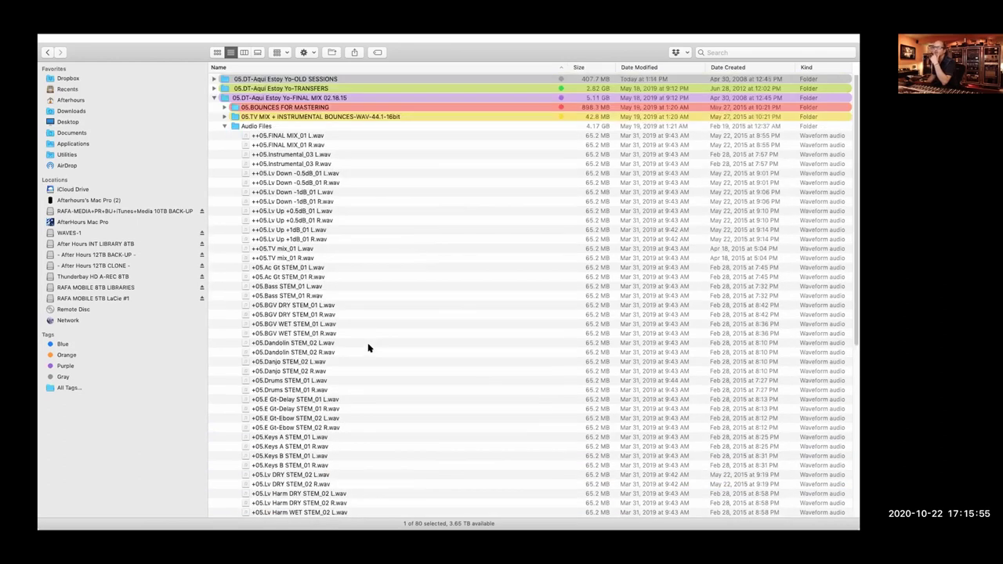
pyautogui.click(224, 126)
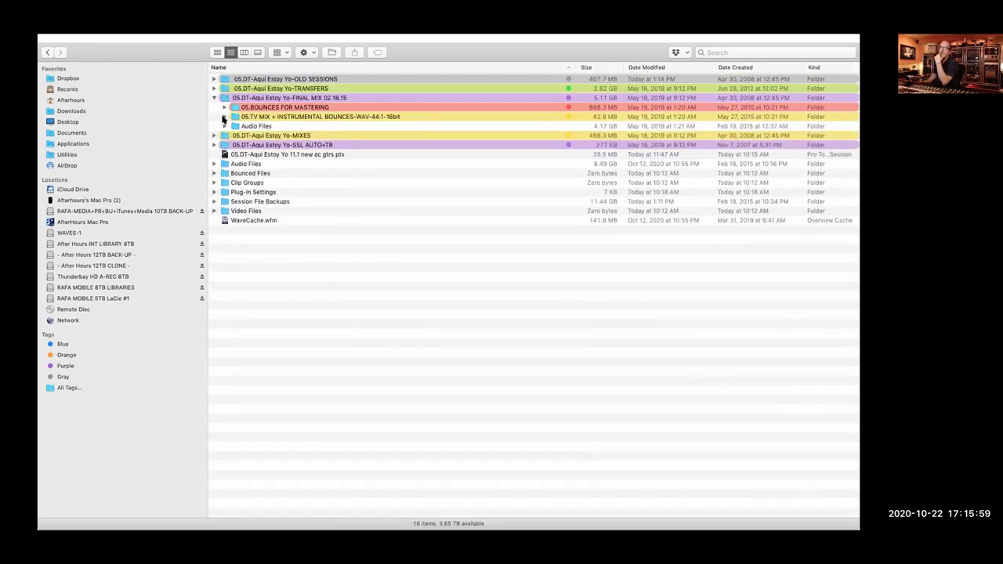
# Expand 05.BOUNCES FOR MASTERING and go through its bounces one by one, from FINAL MIX to TV mix
pyautogui.click(224, 108)
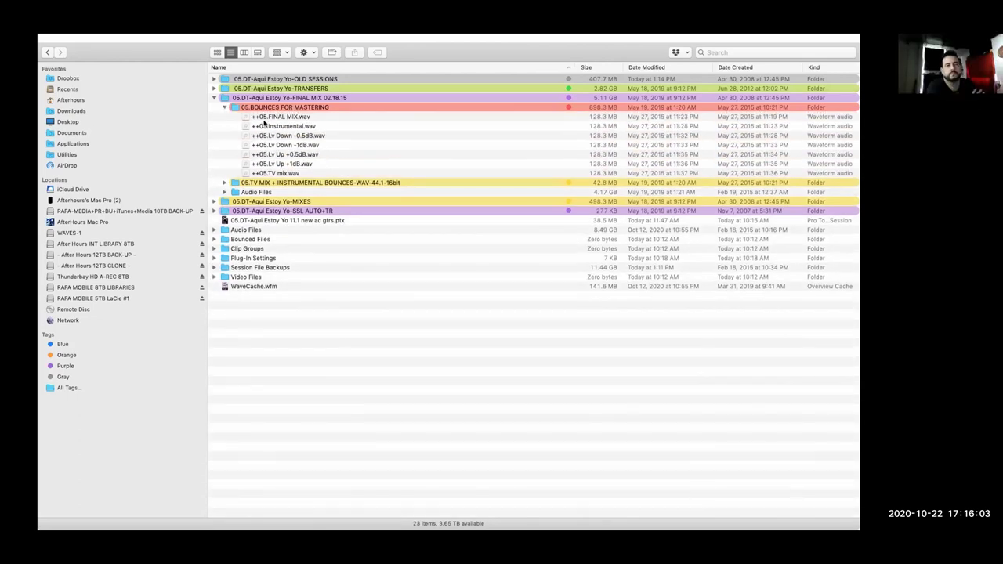
pyautogui.click(266, 116)
pyautogui.press('Down')
pyautogui.press('Down')
pyautogui.press('Down')
pyautogui.press('Down')
pyautogui.press('Down')
pyautogui.press('Down')
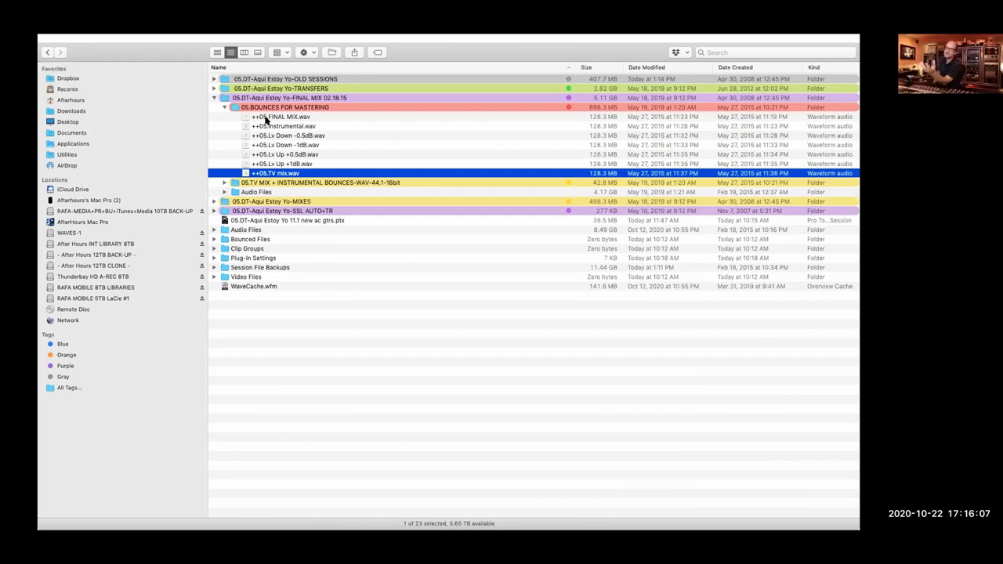
# Go back through the mastering bounces from Lv Up +1dB to Instrumental, and collapse the subfolder and the FINAL MIX 02.18.15 folder
pyautogui.press('Up')
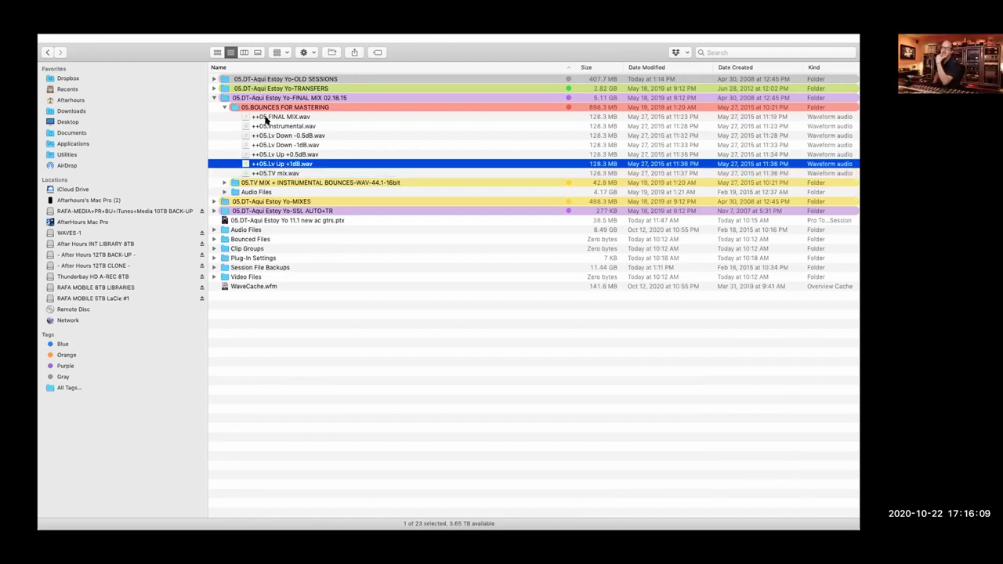
pyautogui.press('Up')
pyautogui.press('Up')
pyautogui.press('Up')
pyautogui.press('Up')
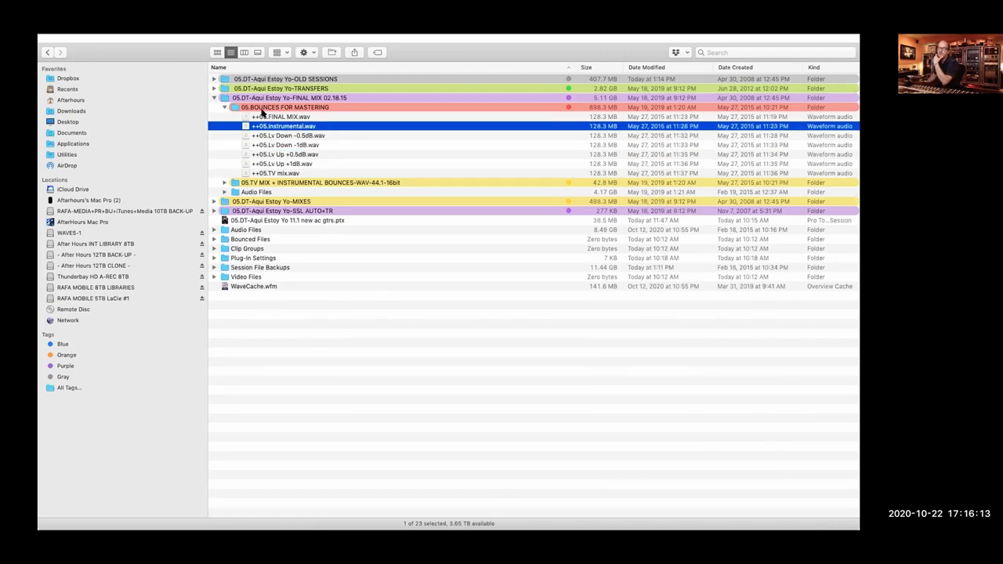
pyautogui.click(224, 107)
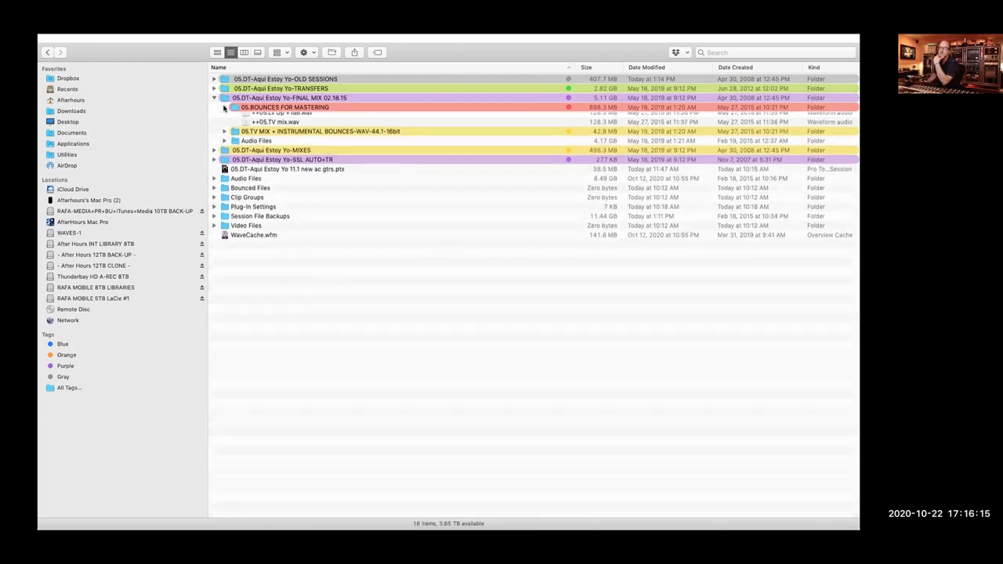
pyautogui.click(224, 117)
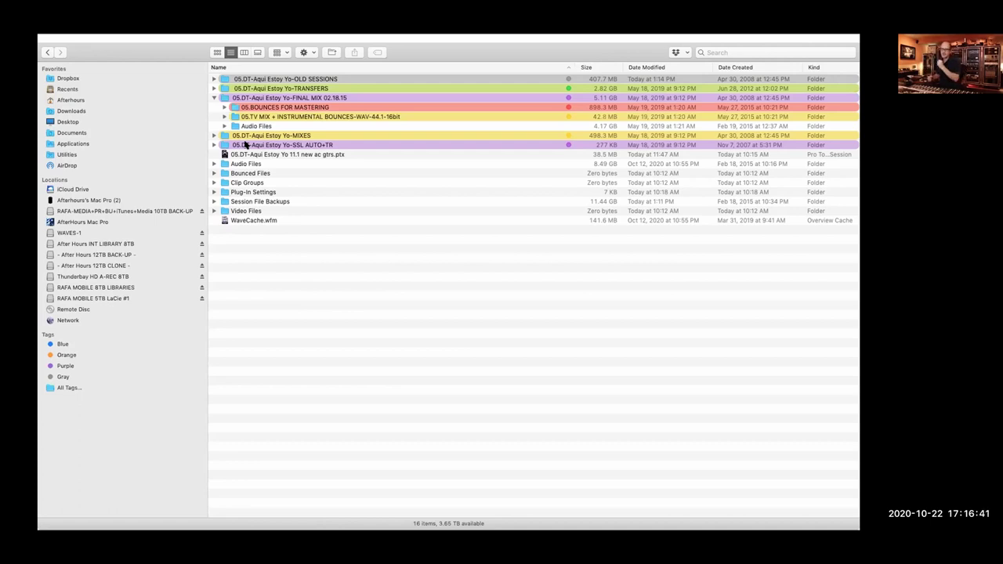
pyautogui.click(214, 98)
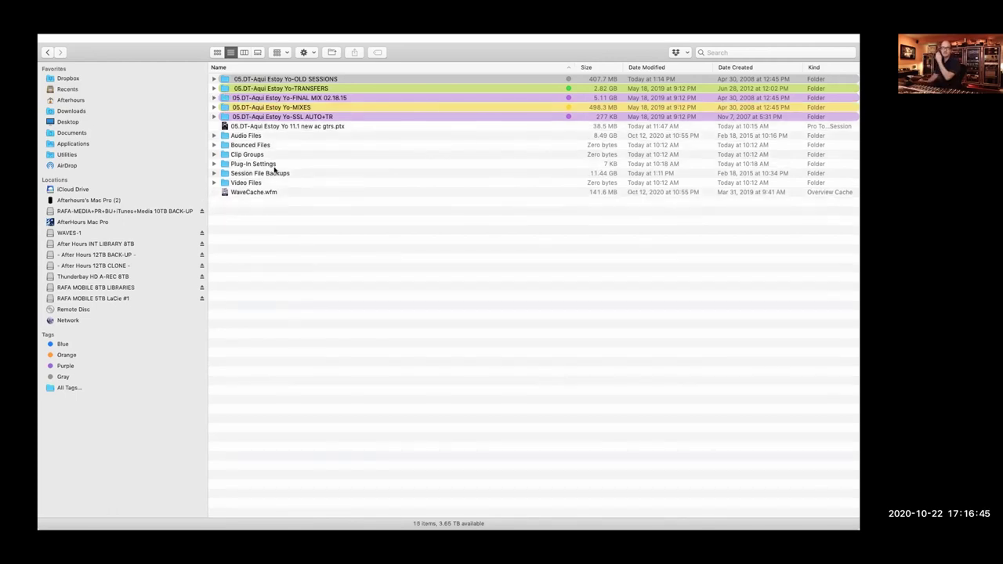
# Expand the MIXES folder, examine the LOW RES mixes from cd#4 to cd#6, and collapse the folder
pyautogui.click(214, 107)
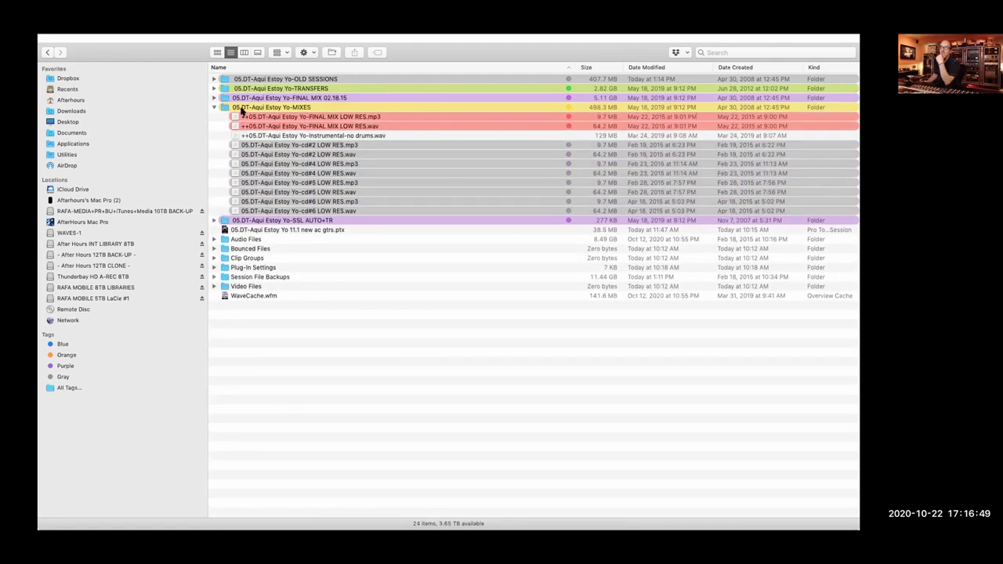
pyautogui.click(239, 109)
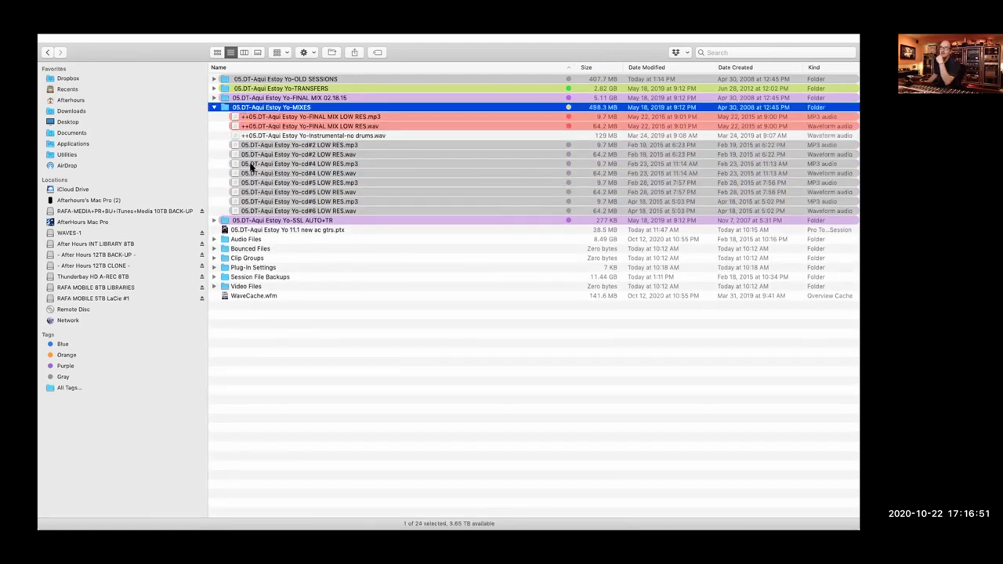
pyautogui.click(322, 163)
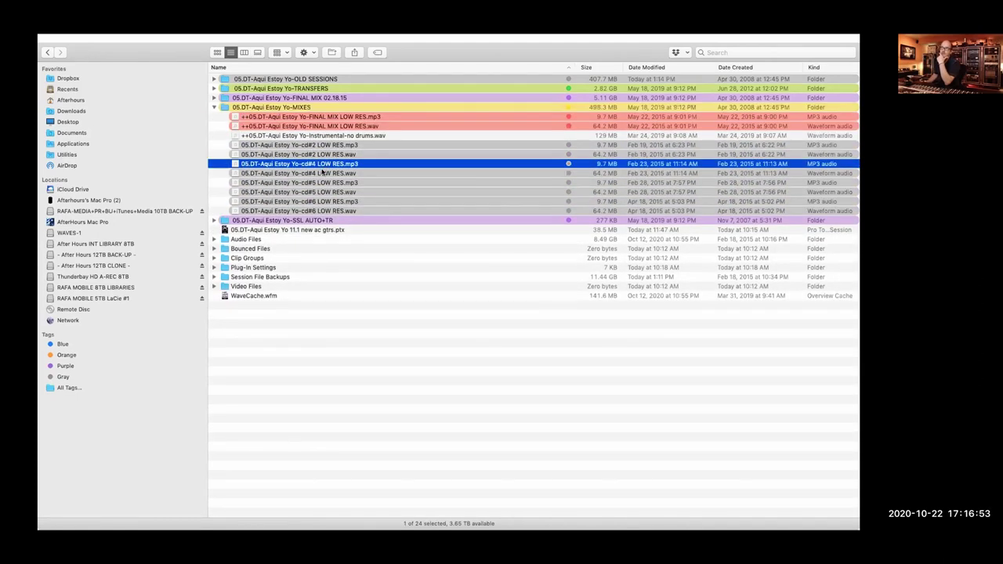
pyautogui.click(323, 173)
pyautogui.click(322, 166)
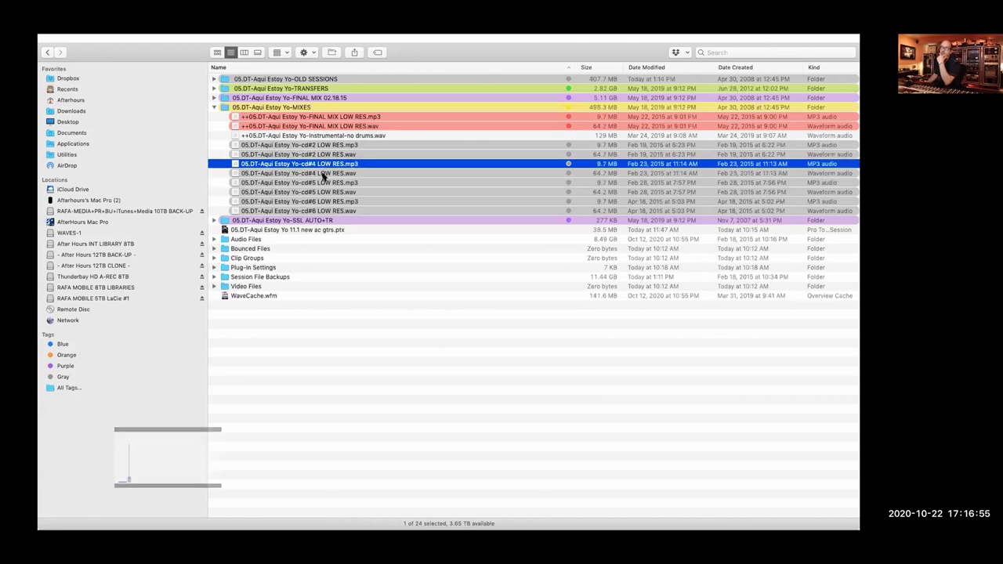
pyautogui.click(323, 173)
pyautogui.click(321, 192)
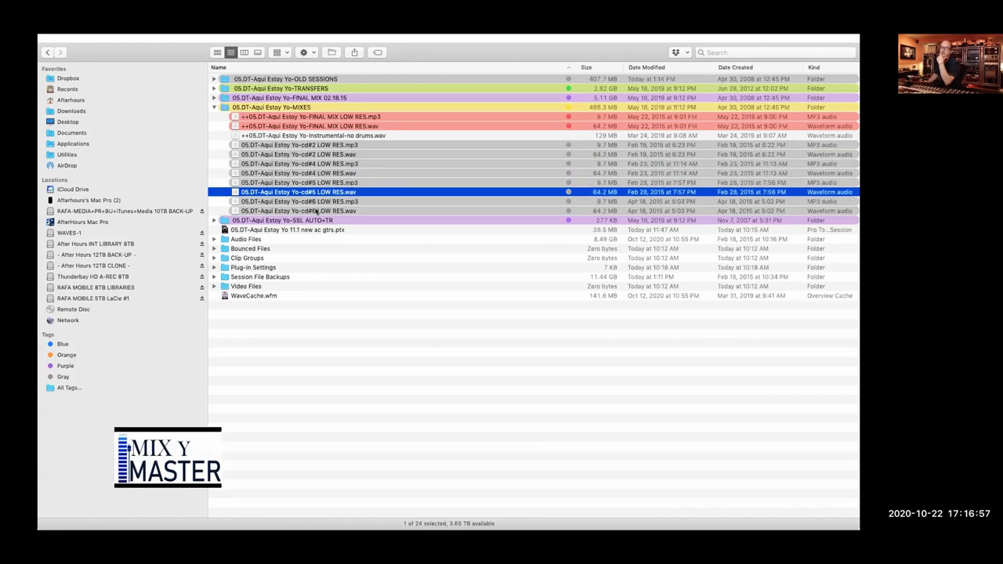
pyautogui.click(317, 211)
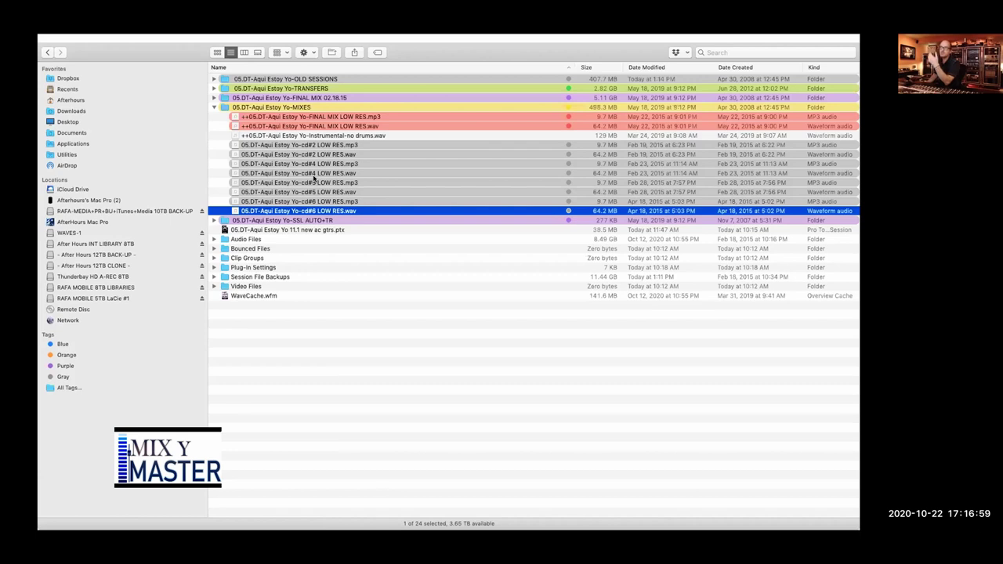
pyautogui.click(214, 108)
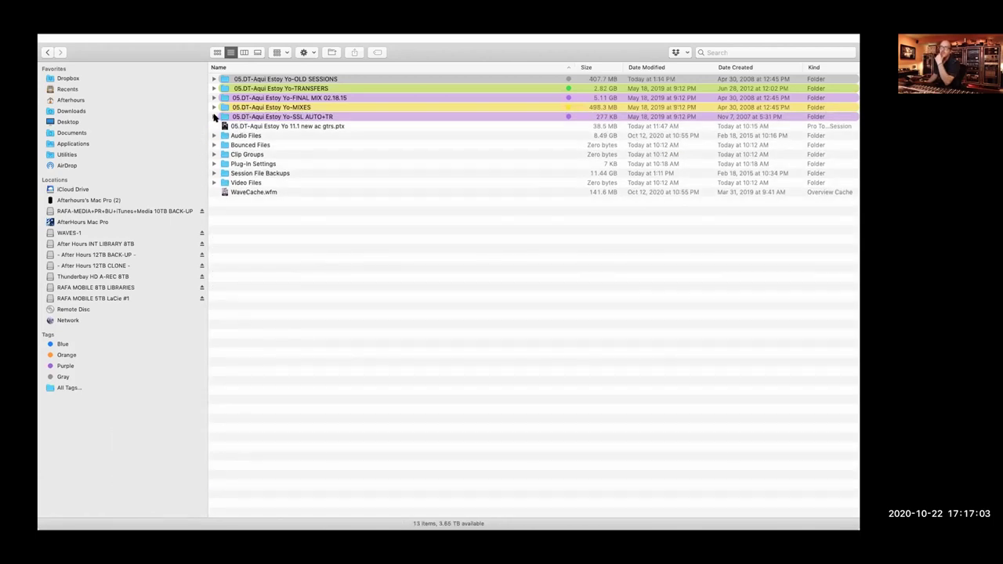
# Expand the SSL AUTO+TR folder to view its ZIP archives, and collapse it
pyautogui.click(215, 116)
pyautogui.click(220, 118)
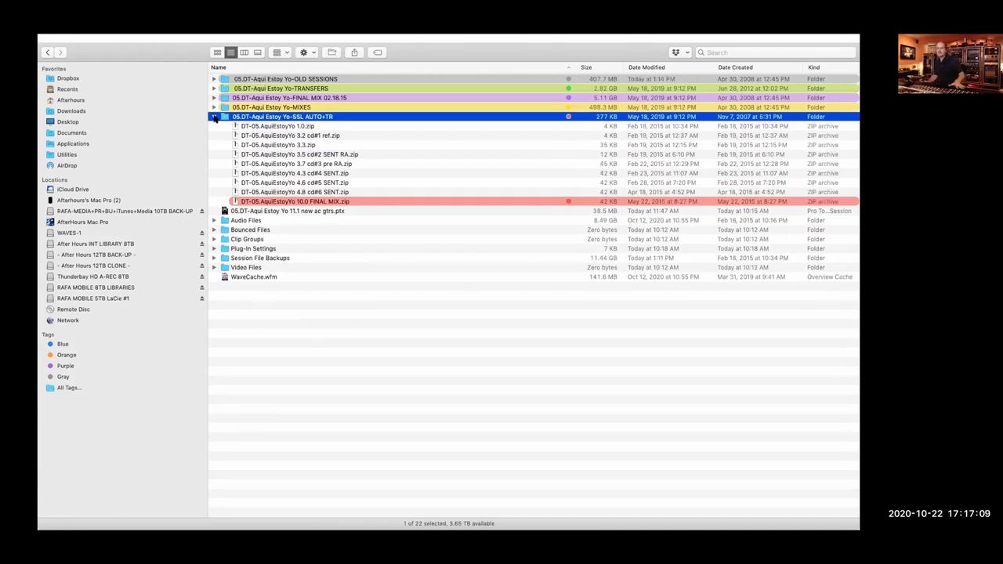
pyautogui.click(214, 116)
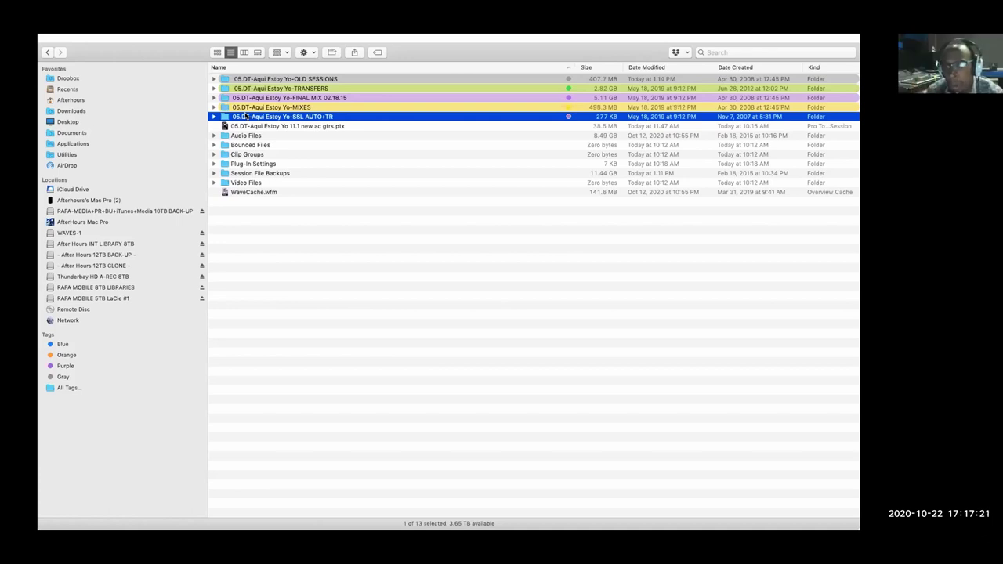
pyautogui.click(309, 293)
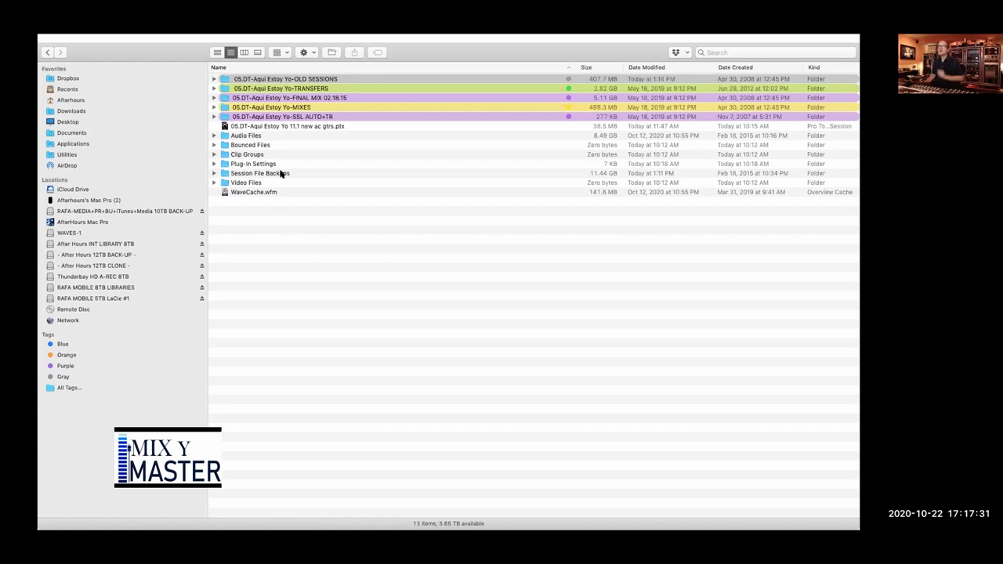
pyautogui.press('Up')
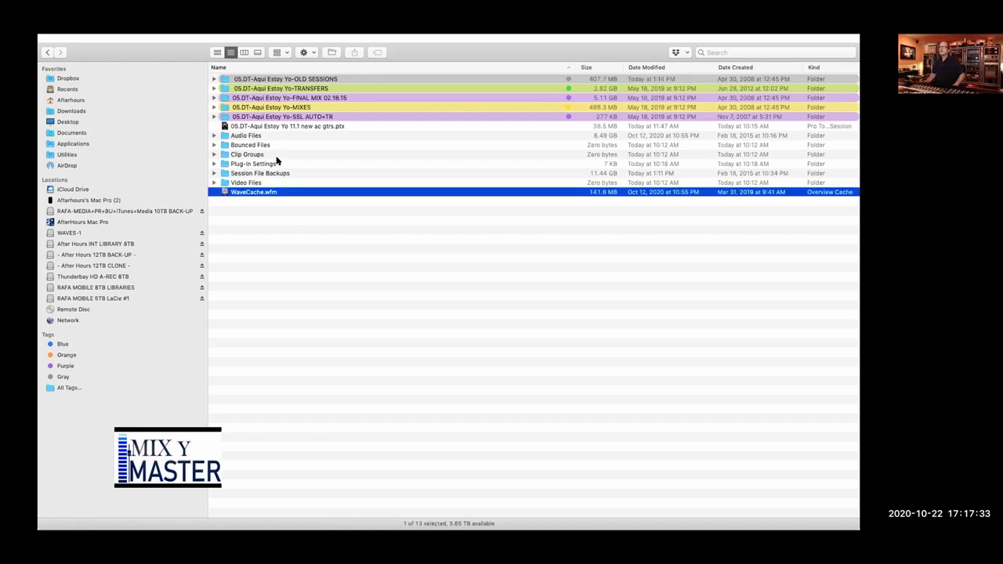
pyautogui.click(298, 228)
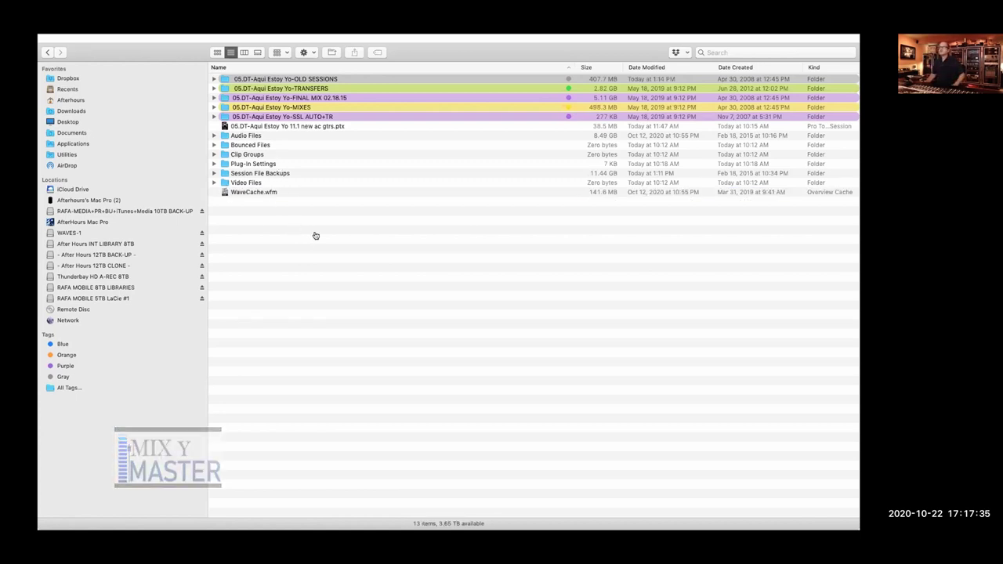
# Move the 05.DT-Aqui Estoy Yo 11.0 Mix Y Master Webinar.ptx session out of OLD SESSIONS into the main song folder
pyautogui.click(214, 79)
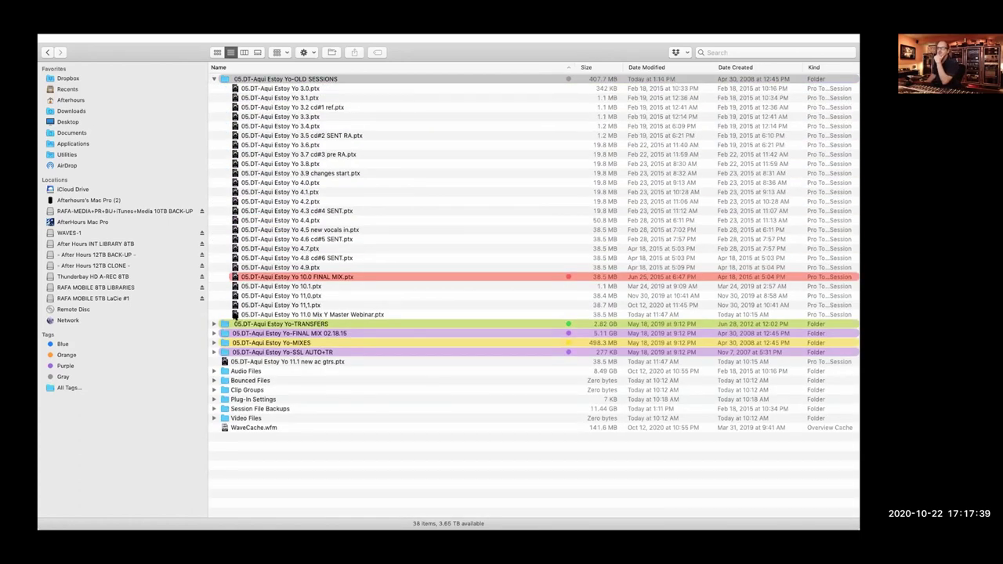
pyautogui.moveTo(235, 314); pyautogui.dragTo(309, 462)
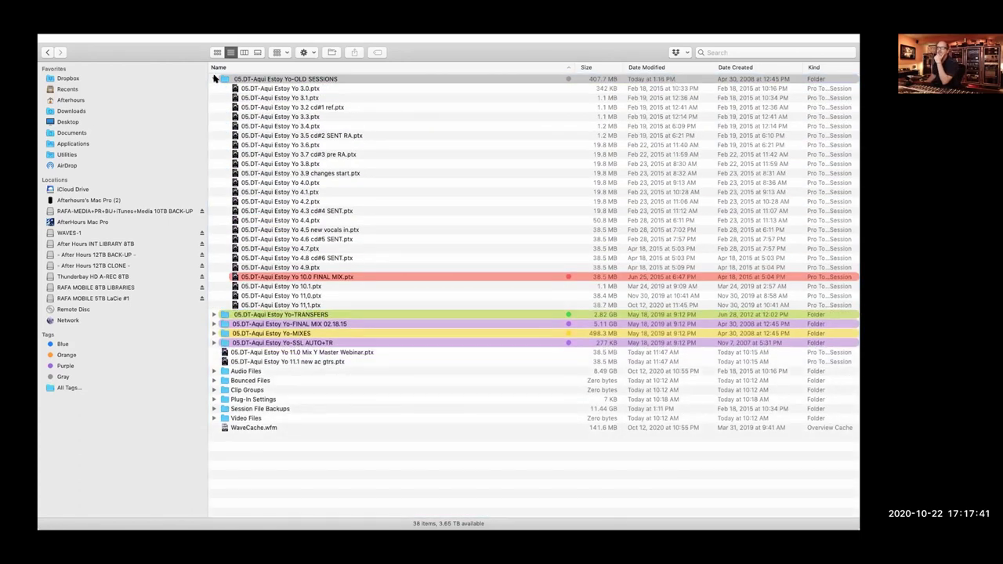
# Collapse the OLD SESSIONS folder, highlight the Audio Files folder in the song folder, and clear the selection
pyautogui.click(214, 79)
pyautogui.click(302, 136)
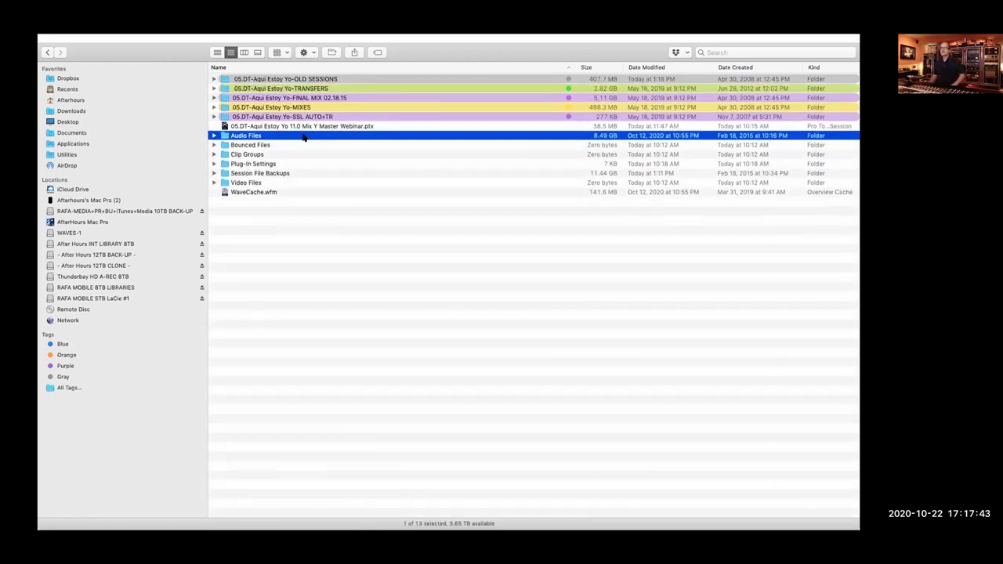
pyautogui.click(433, 349)
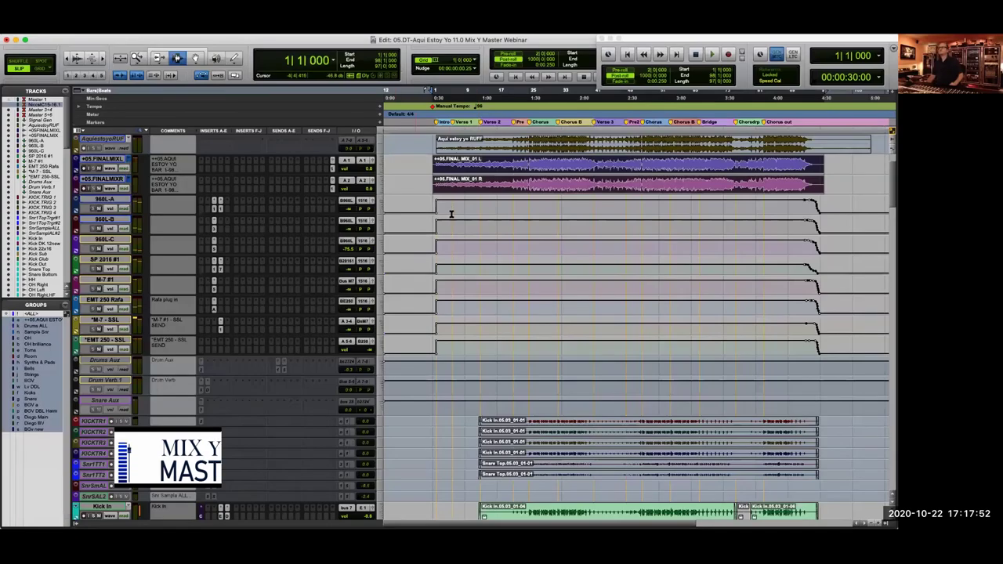
# Switch to the Pro Tools Edit window, select the +05.FINALMIX L and R tracks, and place the cursor near the start of their clips
pyautogui.scroll(-2, 451, 213)
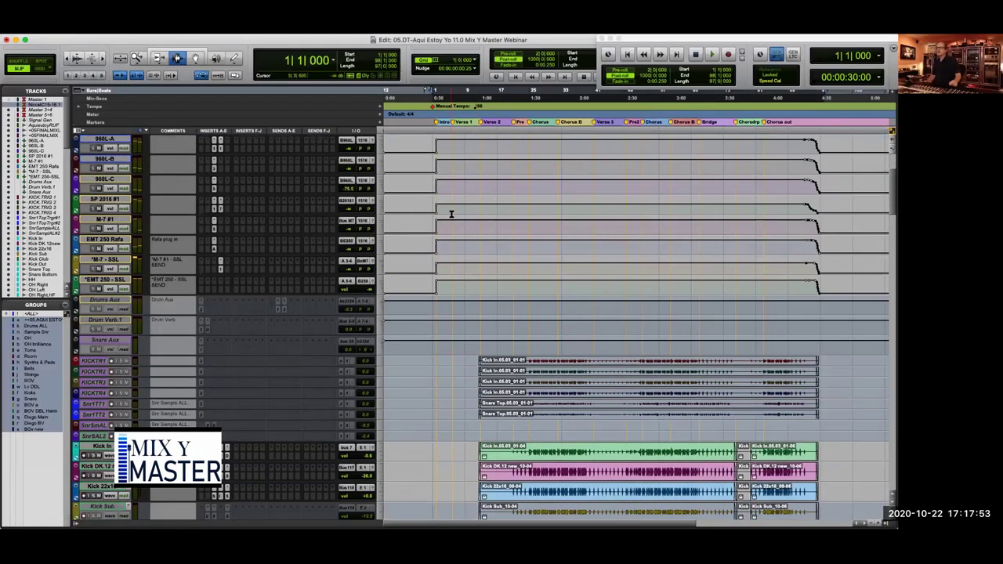
pyautogui.scroll(5, 452, 211)
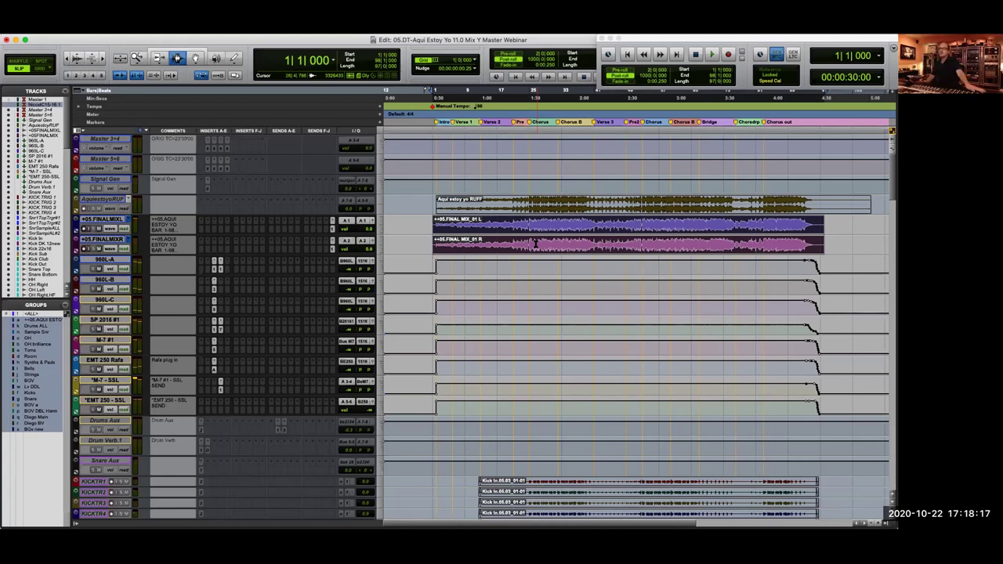
pyautogui.click(532, 244)
pyautogui.click(387, 258)
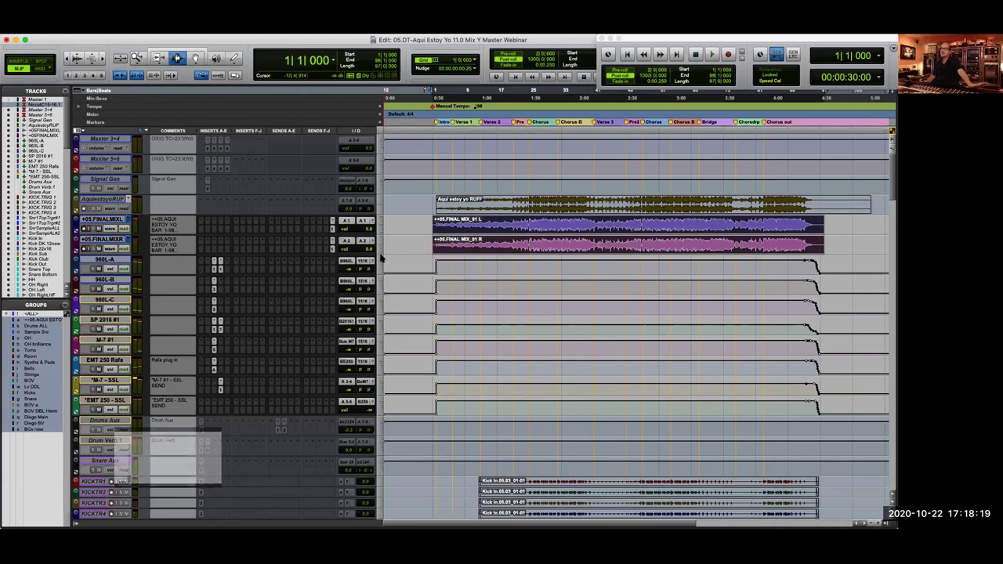
pyautogui.scroll(-2, 627, 313)
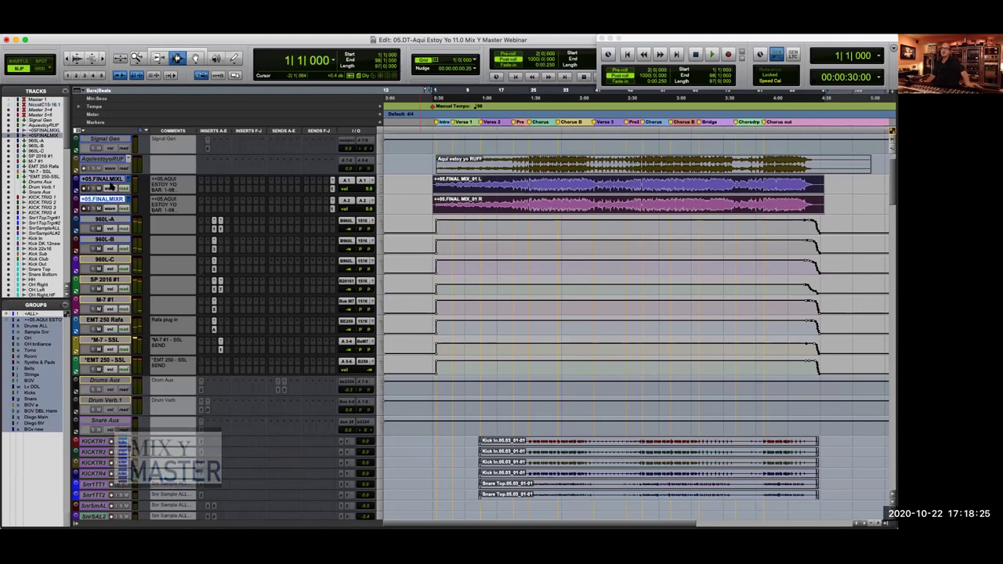
pyautogui.moveTo(110, 181); pyautogui.dragTo(193, 206)
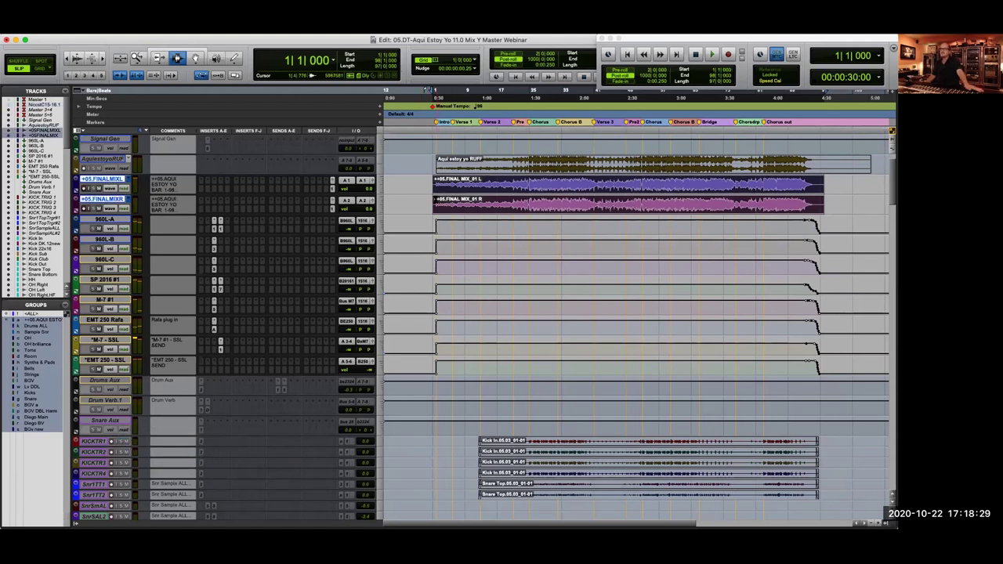
pyautogui.click(437, 185)
# Select the 960L-A effects track, go through the returns below it, and select the trigger and sample tracks from KICKTR1 to SnrSAL2
pyautogui.click(112, 222)
pyautogui.scroll(-4, 94, 250)
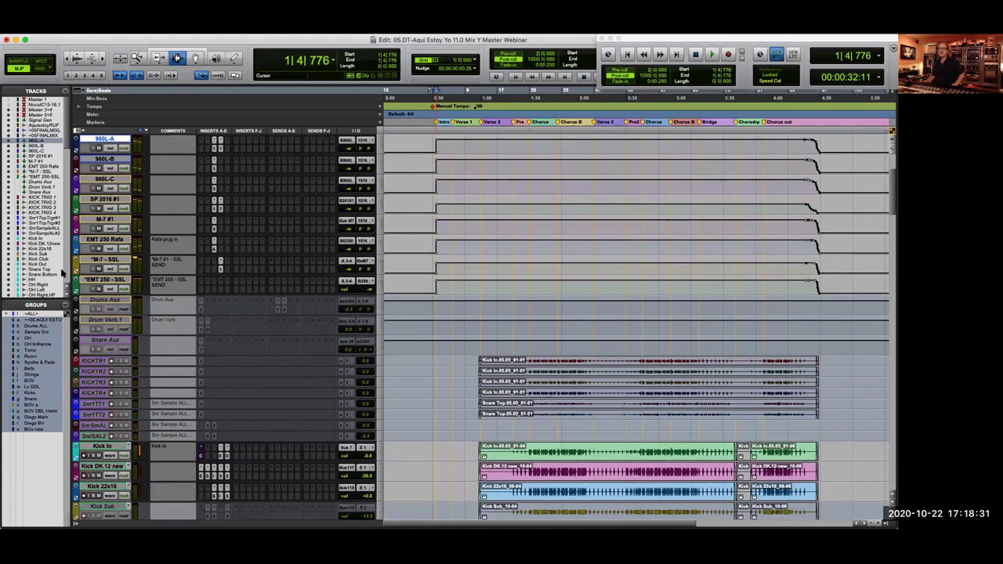
pyautogui.scroll(-8, 319, 266)
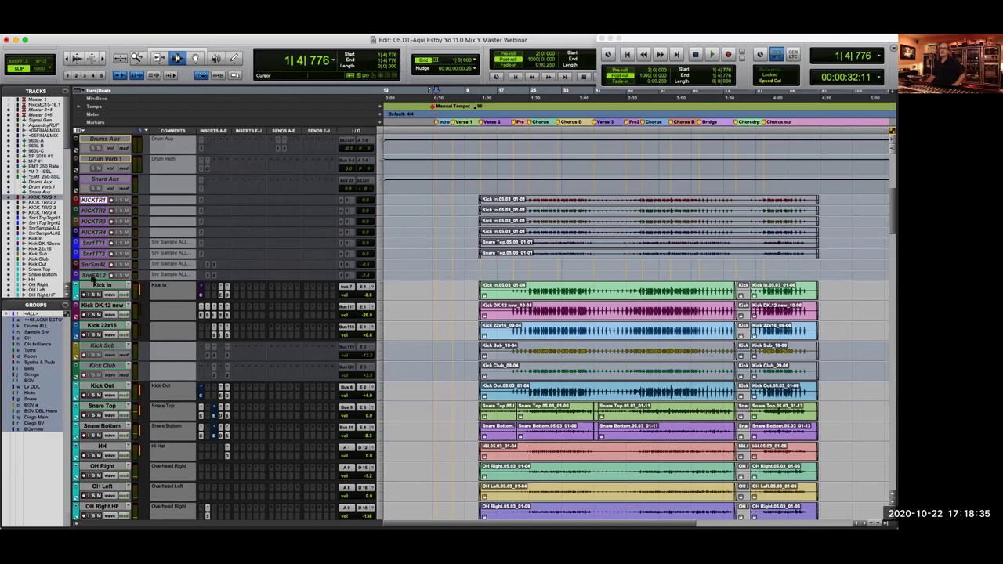
pyautogui.keyDown('shift'); pyautogui.click(94, 275); pyautogui.keyUp('shift')
# Select the live drum tracks from Kick In through OH Left.HF and extend the selection over the toms and rooms to Ride
pyautogui.scroll(-5, 224, 271)
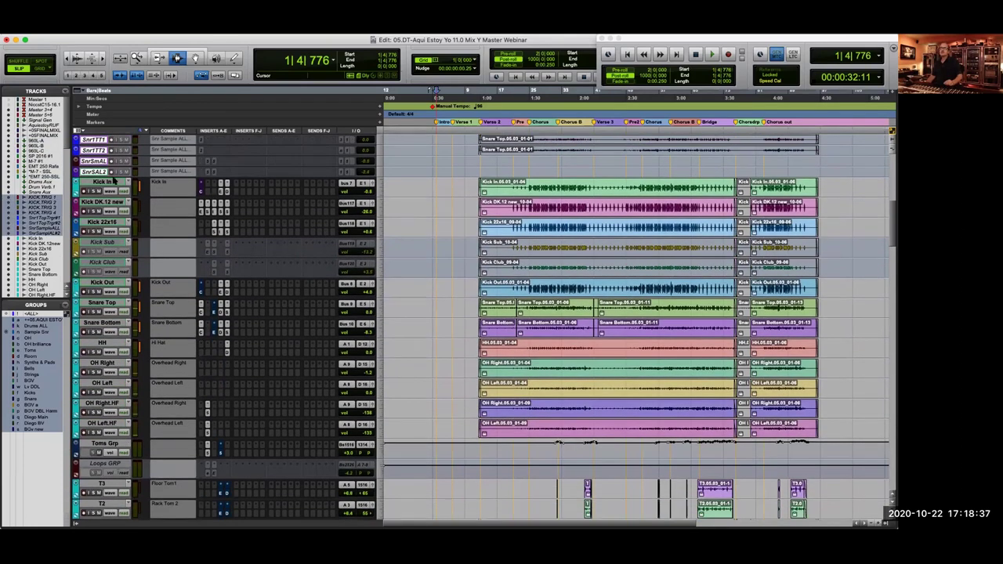
pyautogui.scroll(-3, 104, 360)
pyautogui.keyDown('shift'); pyautogui.click(104, 360); pyautogui.keyUp('shift')
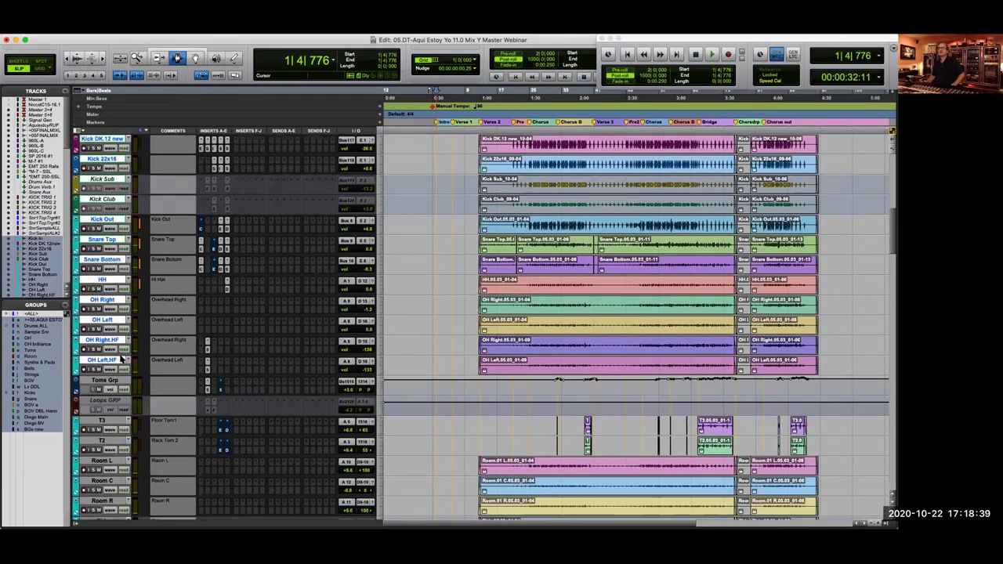
pyautogui.scroll(-2, 121, 360)
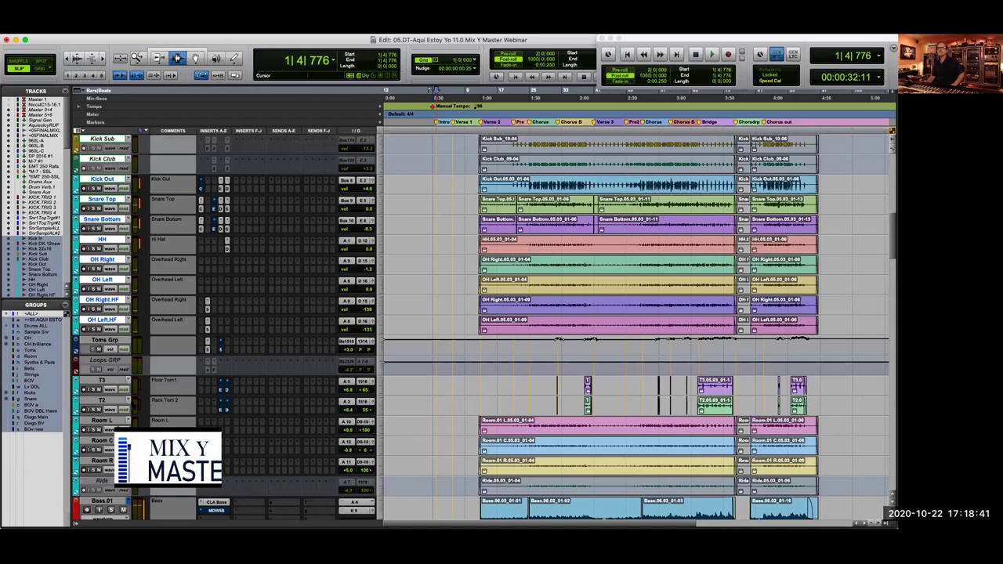
pyautogui.press('super+bracketleft')
pyautogui.press('super+bracketright')
pyautogui.scroll(-4, 104, 399)
pyautogui.scroll(-1, 104, 399)
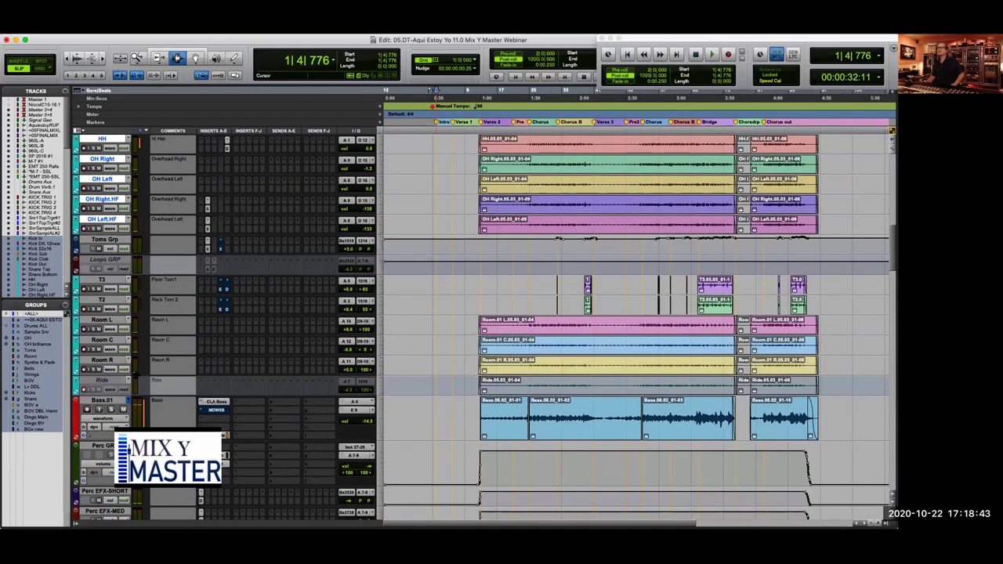
pyautogui.scroll(-2, 245, 360)
pyautogui.scroll(4, 251, 360)
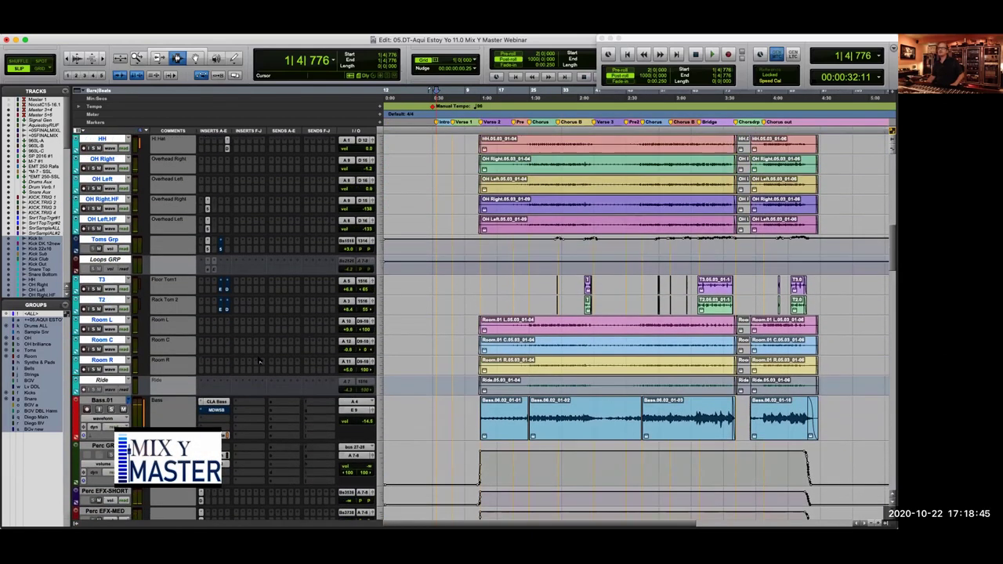
pyautogui.scroll(-10, 259, 361)
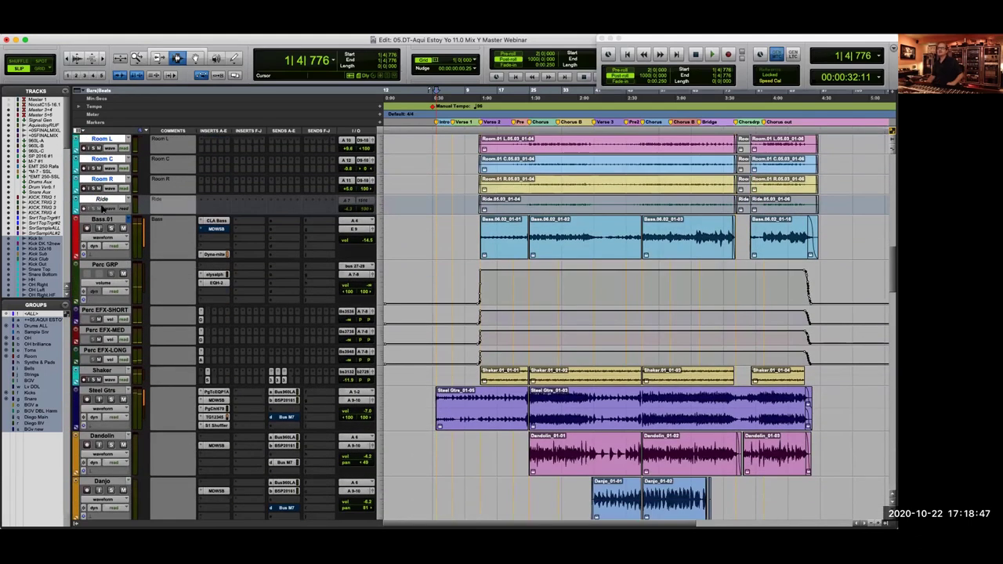
# Select the Bass.01 track, and after it the percussion tracks from Perc GRP through Shaker
pyautogui.click(97, 220)
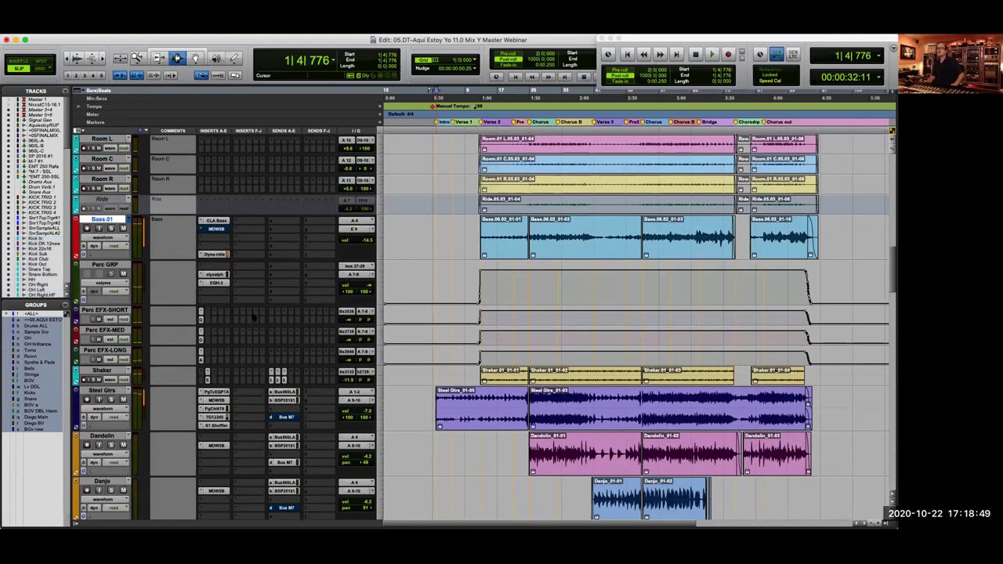
pyautogui.scroll(-8, 252, 317)
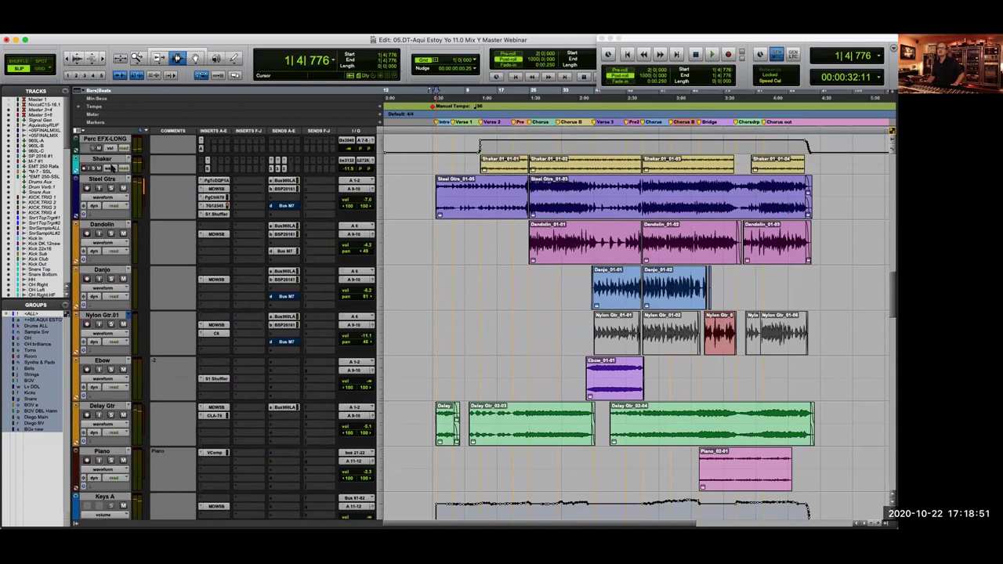
pyautogui.scroll(4, 181, 200)
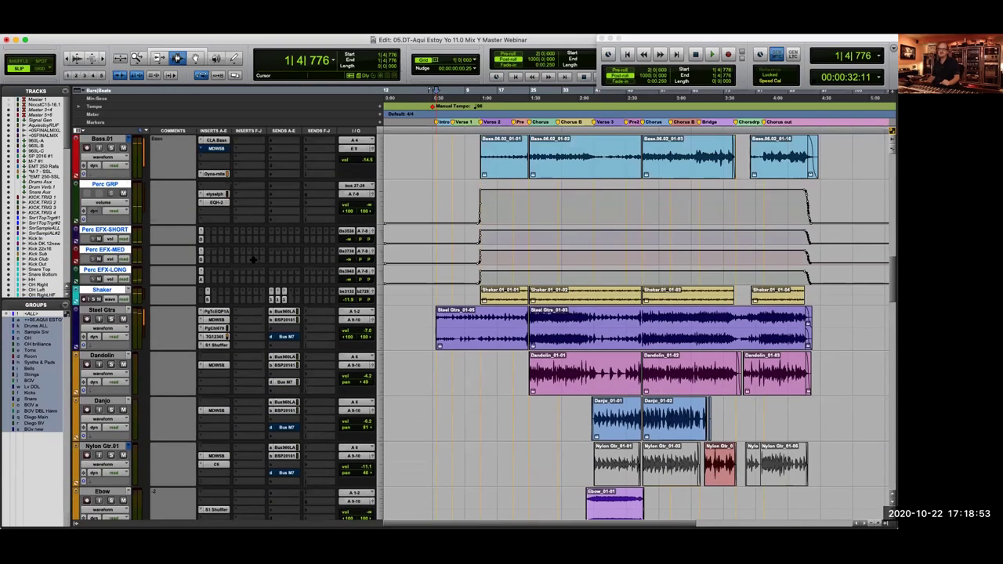
# Select the guitar tracks one by one: Steel Gtrs, Dandolin, Danjo, Nylon Gtr.01, Ebow and Delay Gtr
pyautogui.scroll(-4, 113, 192)
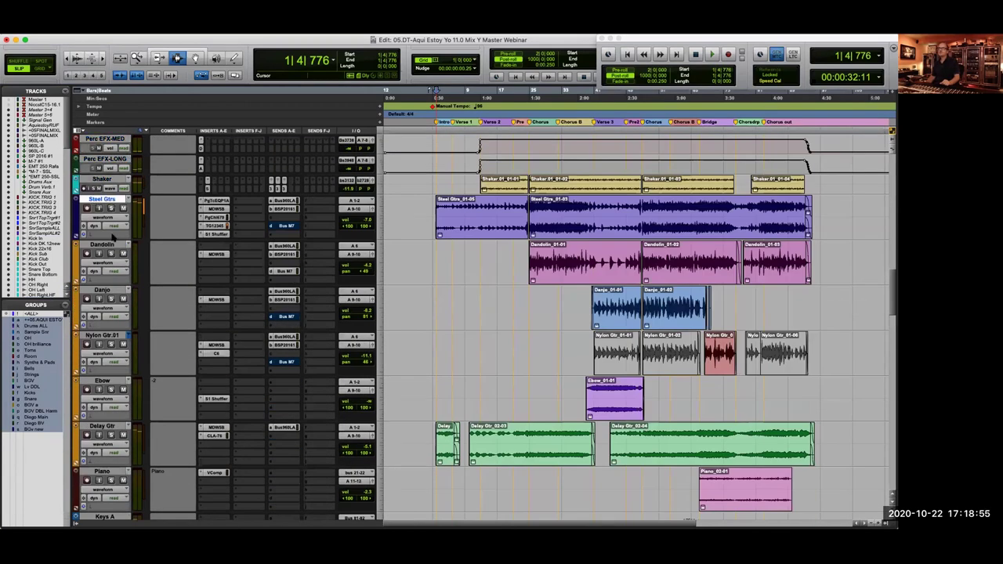
pyautogui.click(103, 245)
pyautogui.click(100, 290)
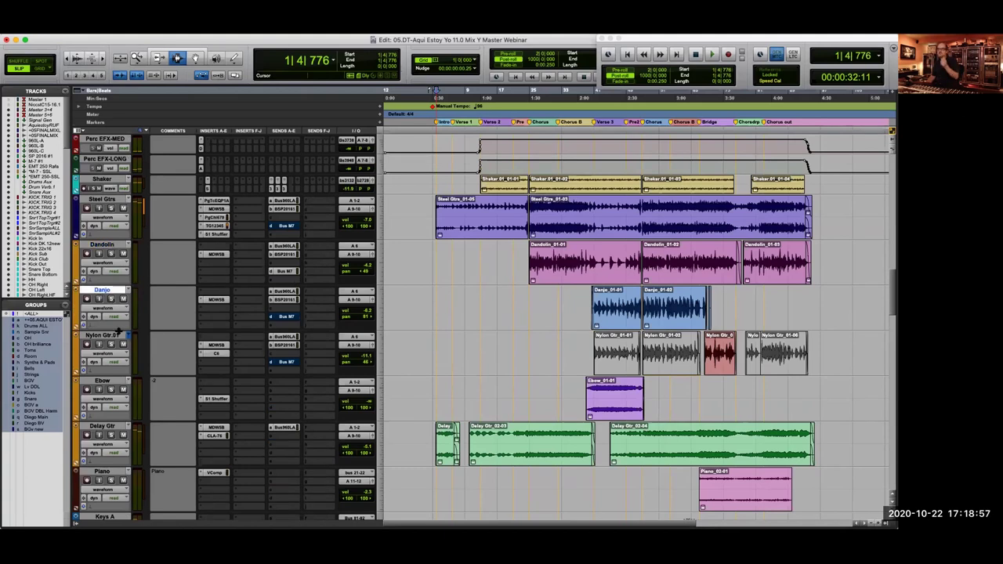
pyautogui.click(102, 335)
pyautogui.scroll(-3, 94, 296)
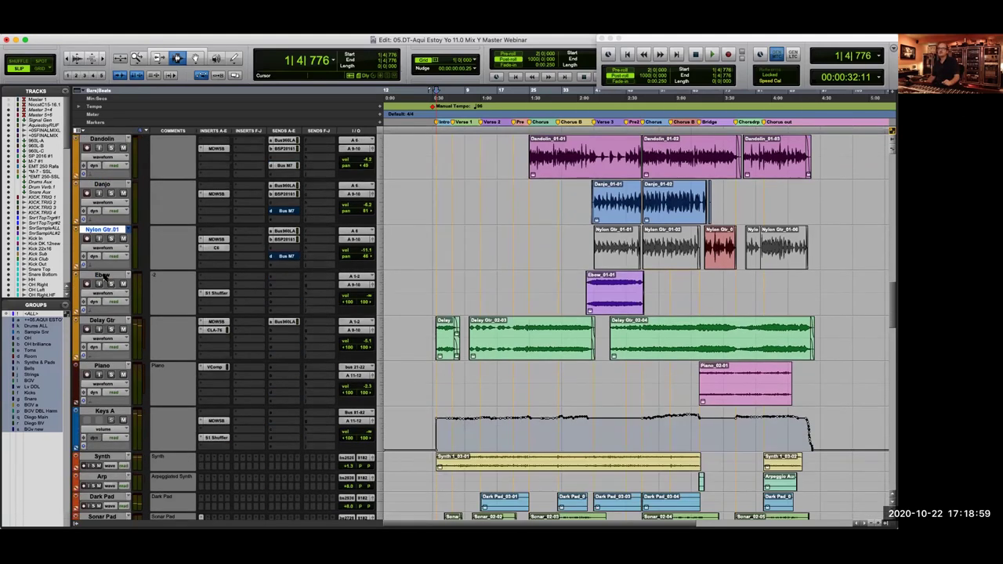
pyautogui.click(102, 275)
pyautogui.click(103, 321)
# Select the keyboard tracks from Keys A through Sonar Pad and extend the selection through Keys B to Bells
pyautogui.scroll(-6, 157, 202)
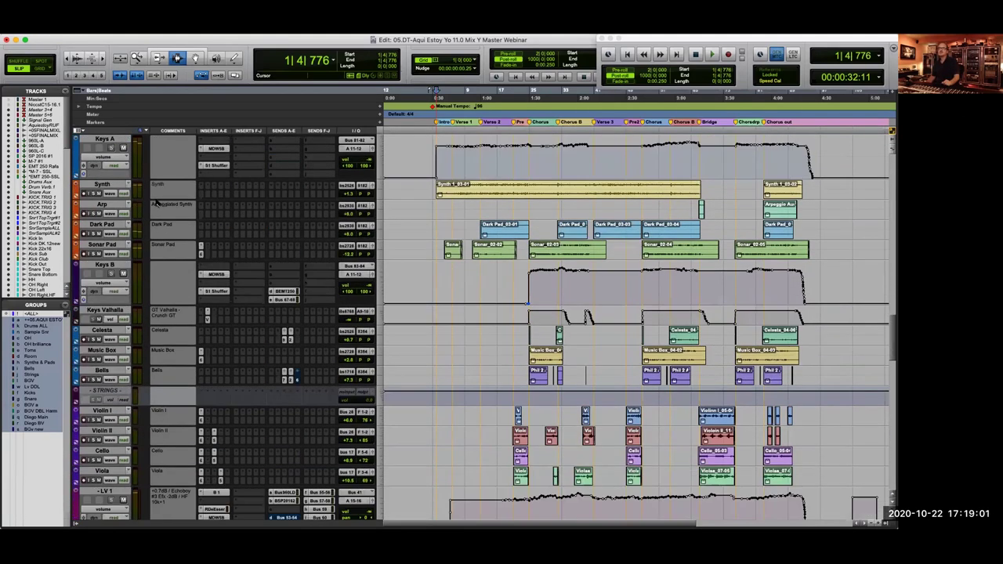
pyautogui.scroll(2, 127, 185)
pyautogui.click(110, 231)
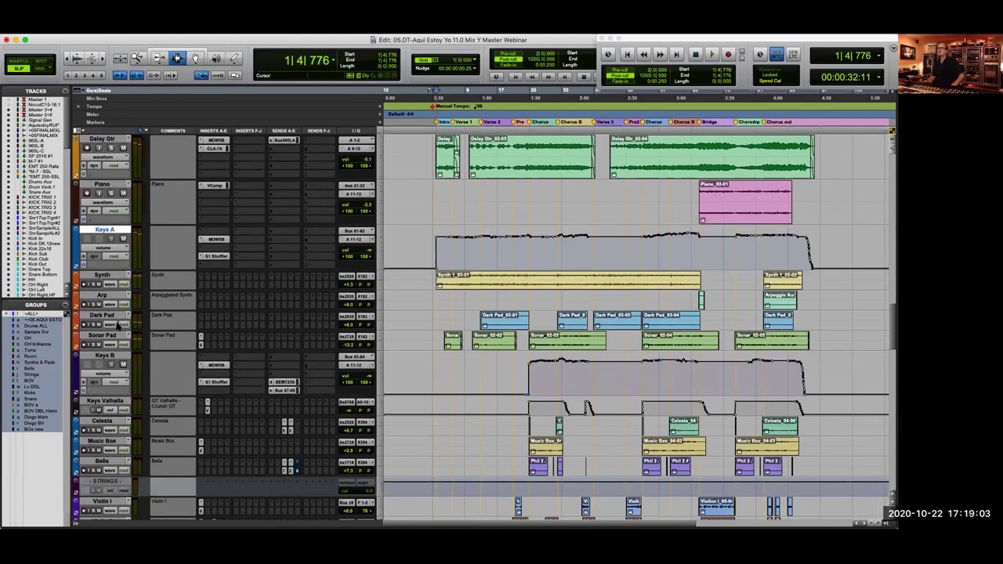
pyautogui.keyDown('shift'); pyautogui.click(115, 336); pyautogui.keyUp('shift')
pyautogui.scroll(-3, 179, 350)
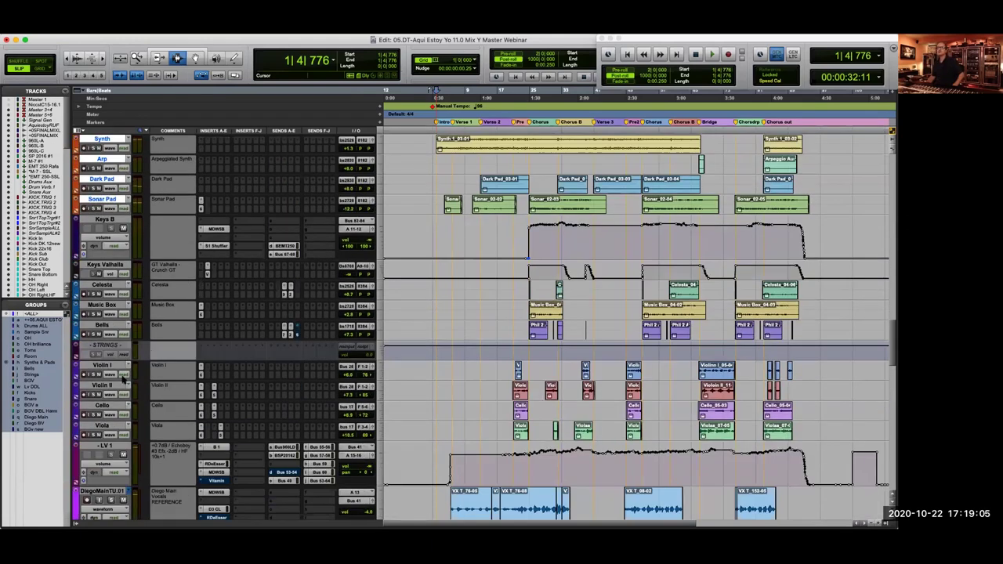
pyautogui.keyDown('shift'); pyautogui.click(104, 329); pyautogui.keyUp('shift')
pyautogui.scroll(-1, 121, 333)
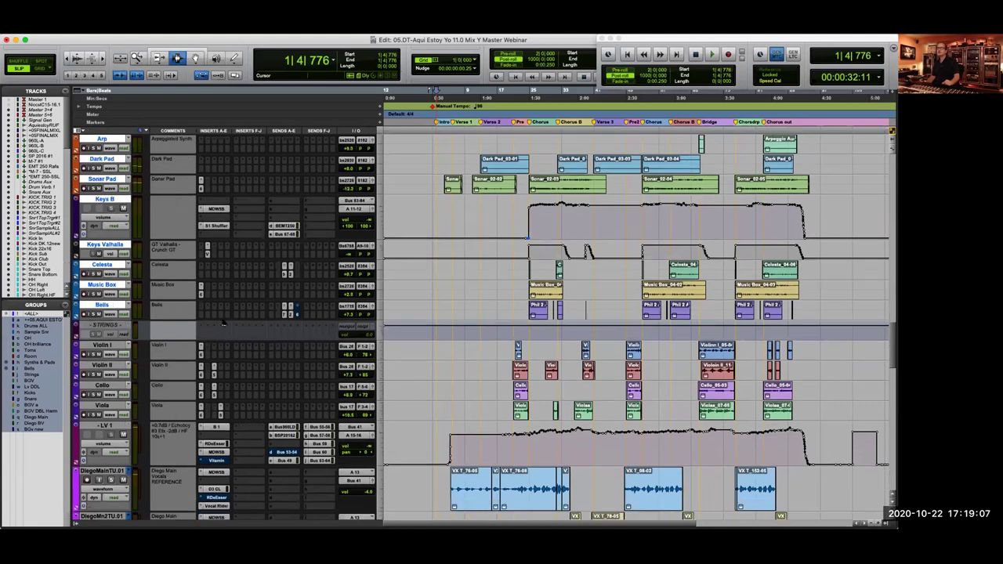
# Select the string tracks from Violin I through Viola, together with all of their clips
pyautogui.keyDown('shift'); pyautogui.click(122, 329); pyautogui.keyUp('shift')
pyautogui.keyDown('shift'); pyautogui.click(116, 386); pyautogui.keyUp('shift')
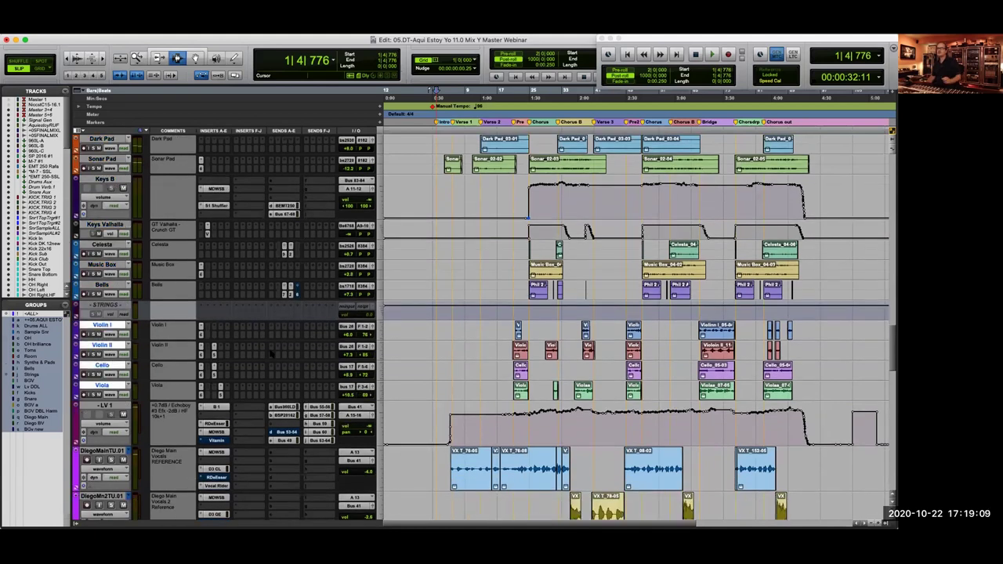
pyautogui.scroll(-1, 116, 385)
pyautogui.scroll(-1, 479, 258)
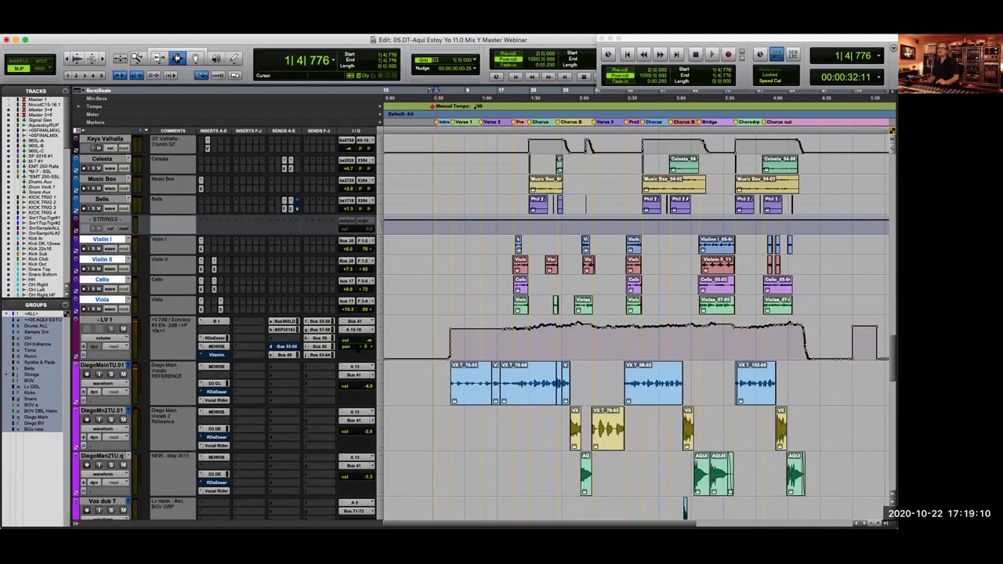
pyautogui.tripleClick(483, 295)
pyautogui.scroll(-4, 255, 268)
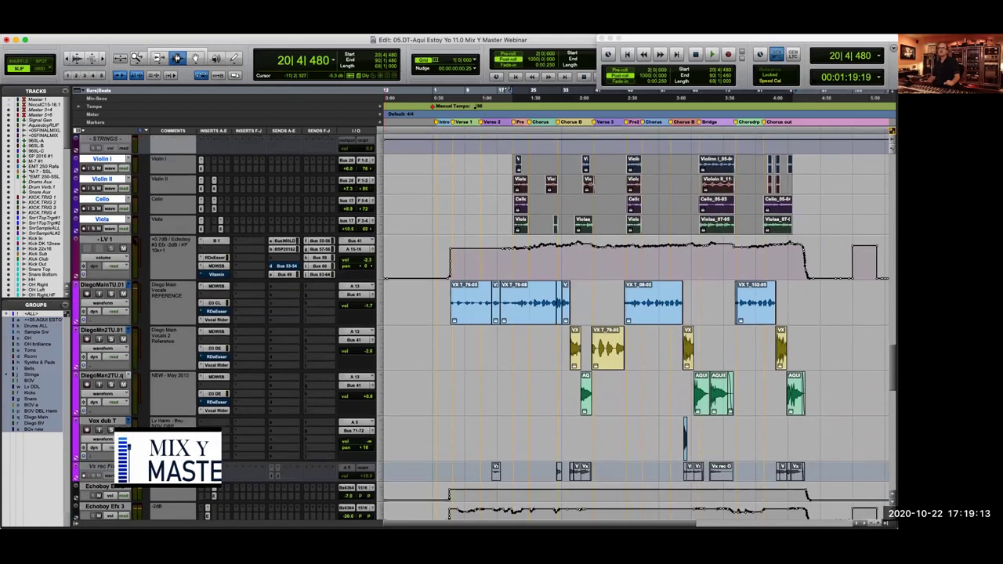
# Select the LV 1 lead vocal group track and extend the selection over the vocal tracks through Vox dub T
pyautogui.click(254, 269)
pyautogui.scroll(-3, 254, 268)
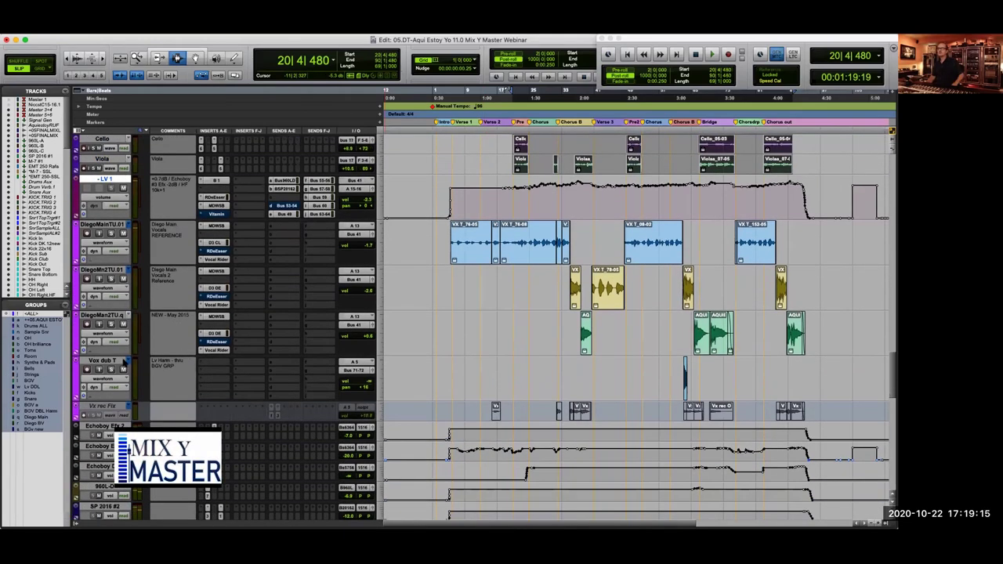
pyautogui.keyDown('shift'); pyautogui.click(223, 374); pyautogui.keyUp('shift')
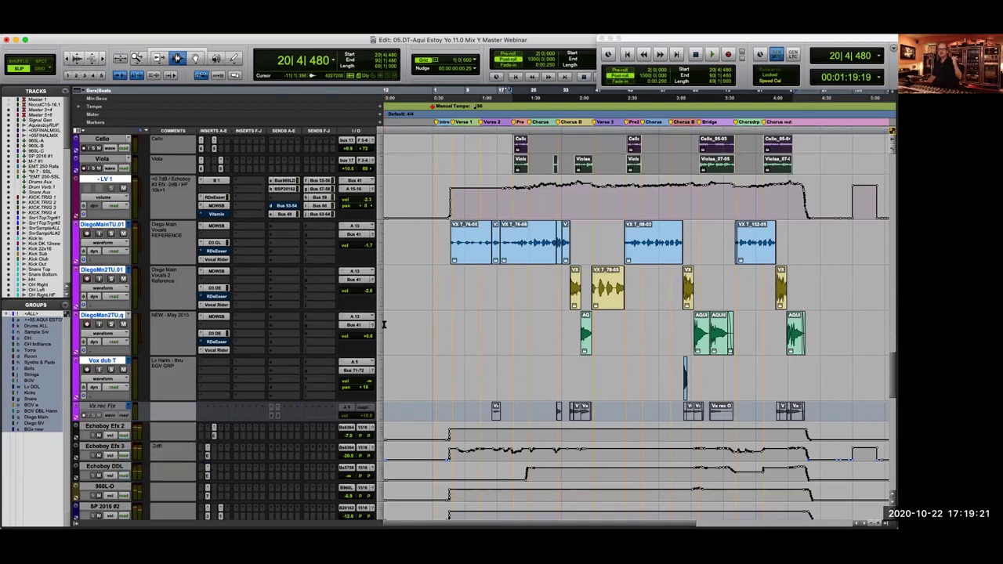
pyautogui.scroll(1, 398, 326)
pyautogui.scroll(2, 400, 326)
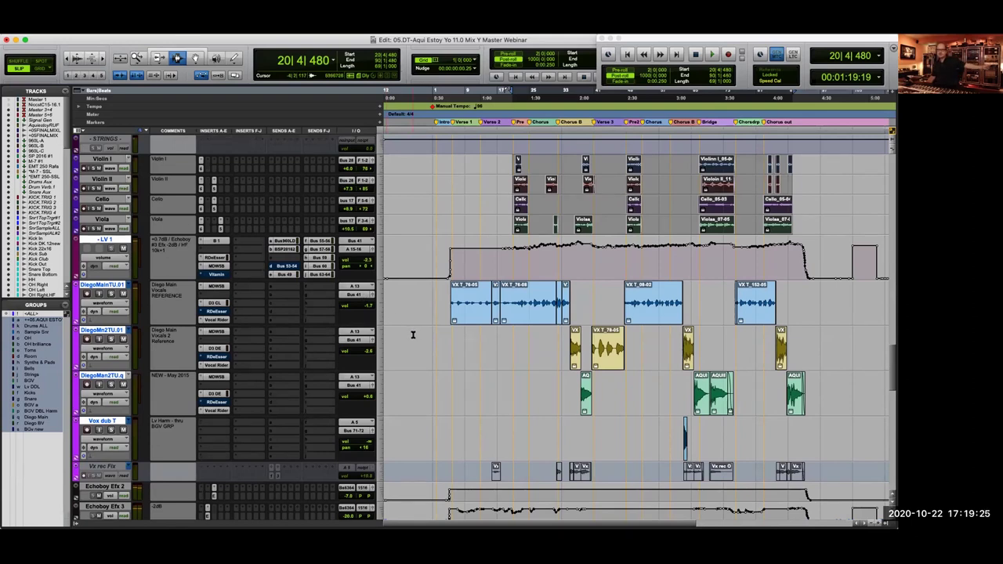
# Select the lead vocal effects tracks from Echoboy Efx 2 through LV Ch DDL#2
pyautogui.scroll(-10, 408, 343)
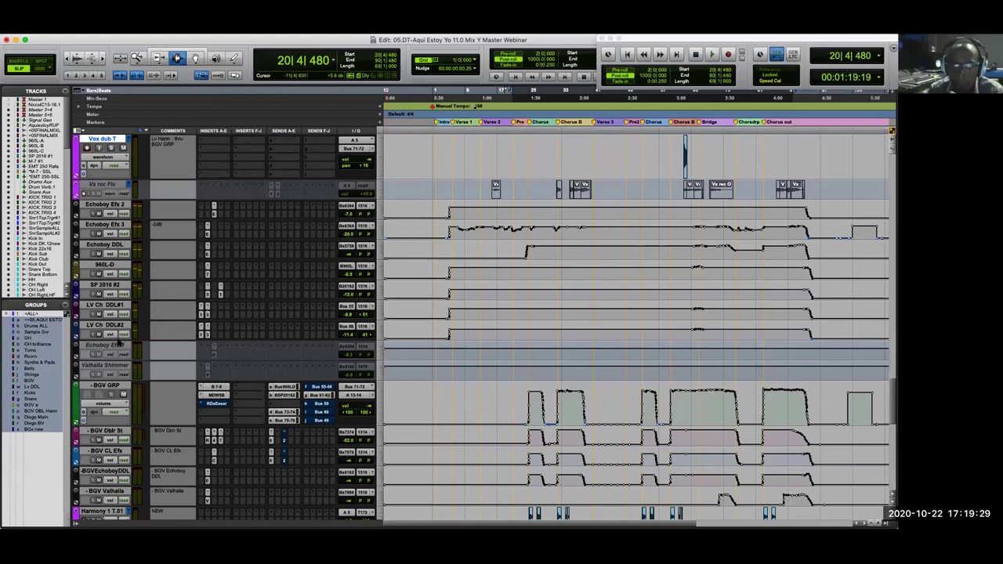
pyautogui.click(104, 203)
pyautogui.keyDown('shift'); pyautogui.click(105, 325); pyautogui.keyUp('shift')
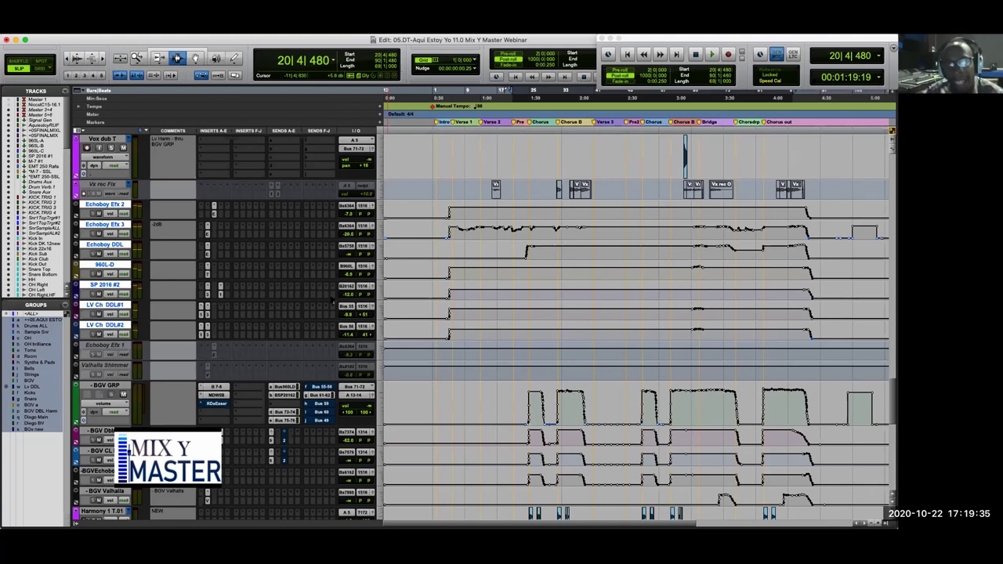
# Switch the display of all tracks to volume automation, starting from the lead vocal tracks
pyautogui.scroll(10, 141, 262)
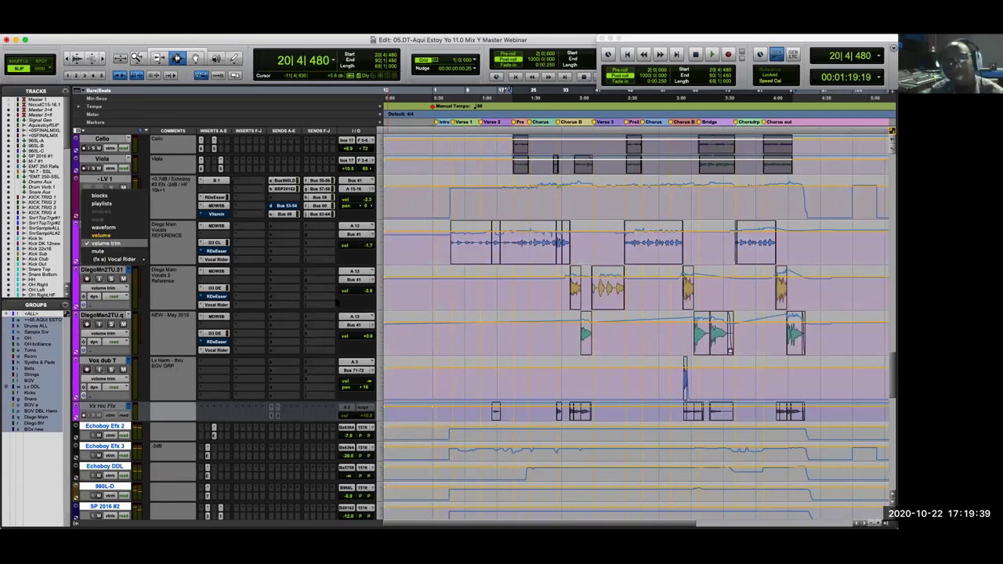
pyautogui.keyDown('alt'); pyautogui.click(112, 245); pyautogui.keyUp('alt')
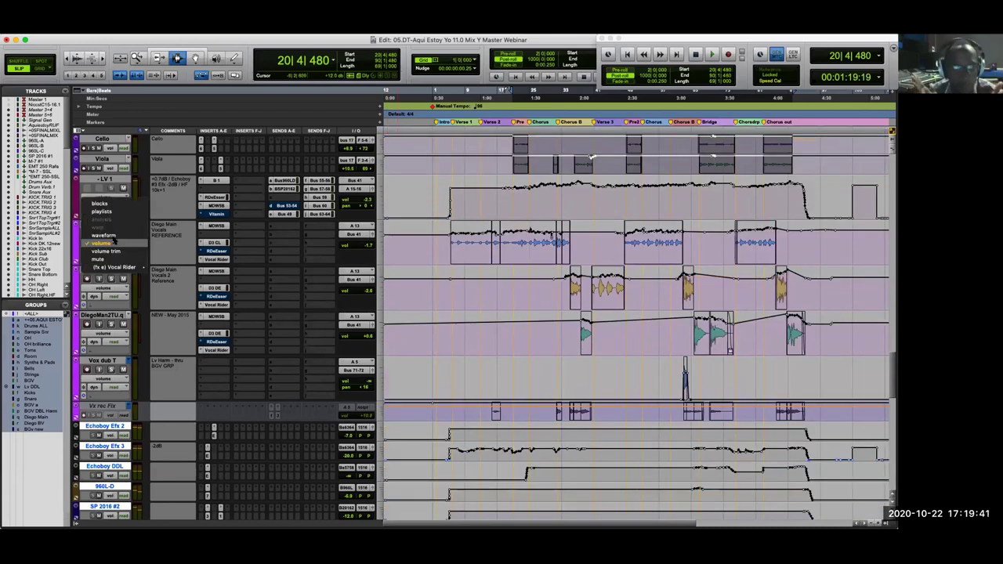
pyautogui.keyDown('alt'); pyautogui.click(112, 245); pyautogui.keyUp('alt')
pyautogui.keyDown('alt'); pyautogui.click(102, 243); pyautogui.keyUp('alt')
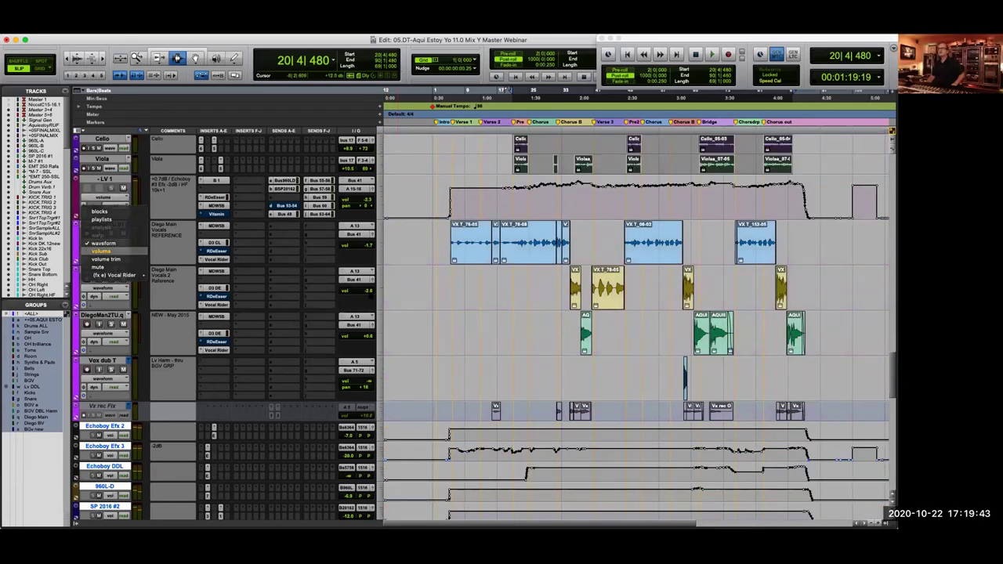
pyautogui.keyDown('alt'); pyautogui.click(109, 252); pyautogui.keyUp('alt')
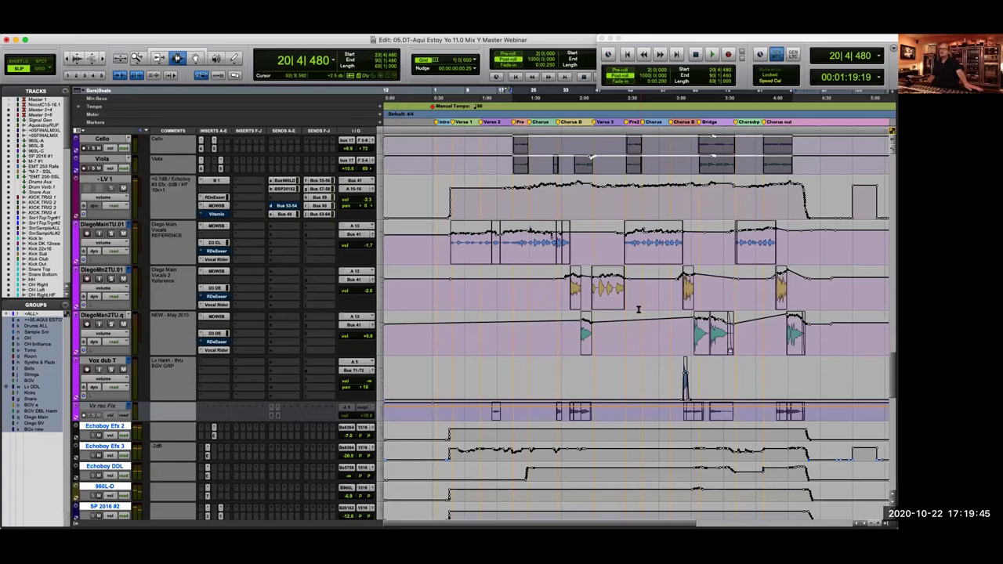
# Examine the B 1 and MDW5B inserts on LV 1 and the MDW5B, D3 CL and Vocal Rider inserts on the first main vocal track
pyautogui.scroll(1, 256, 248)
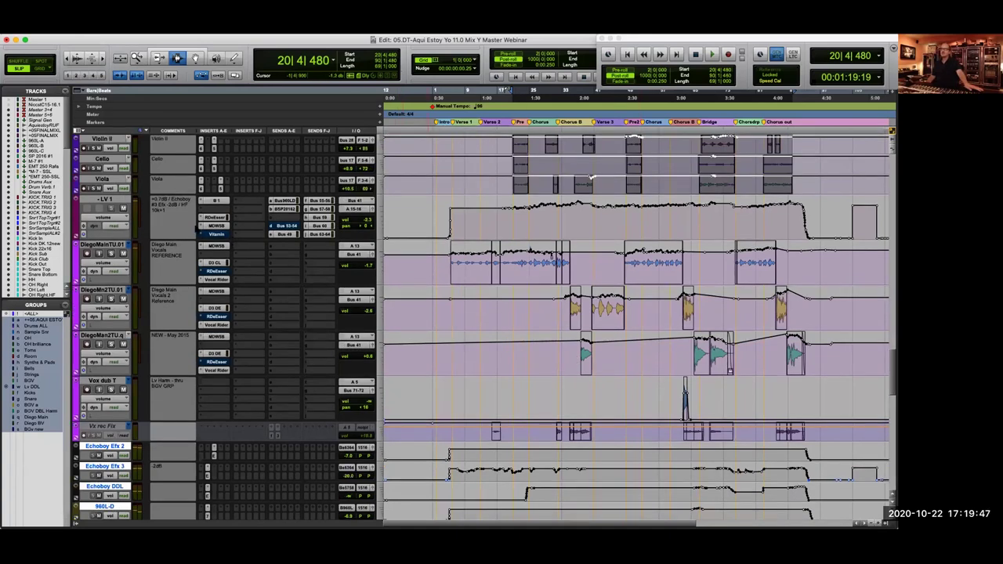
pyautogui.click(211, 201)
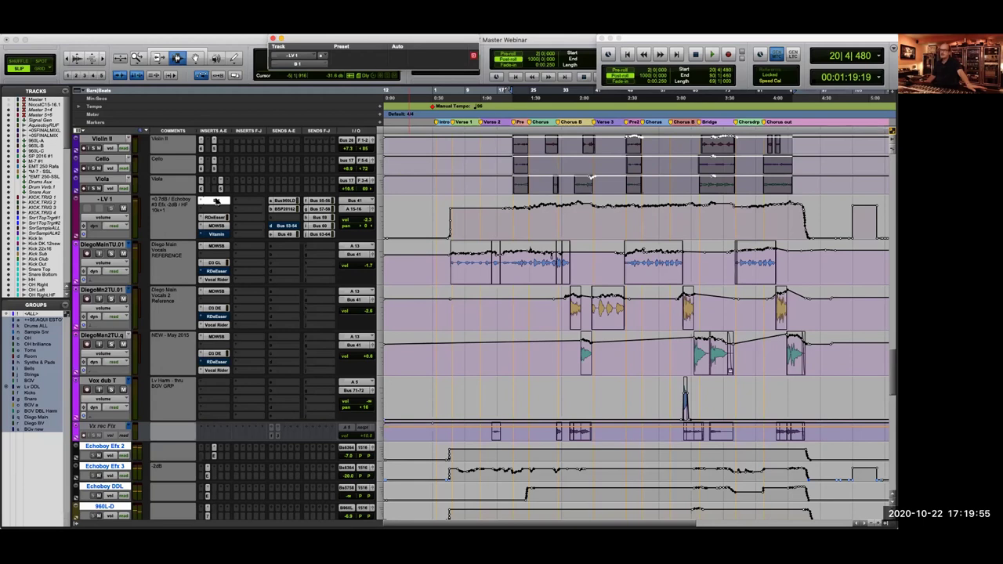
pyautogui.click(217, 201)
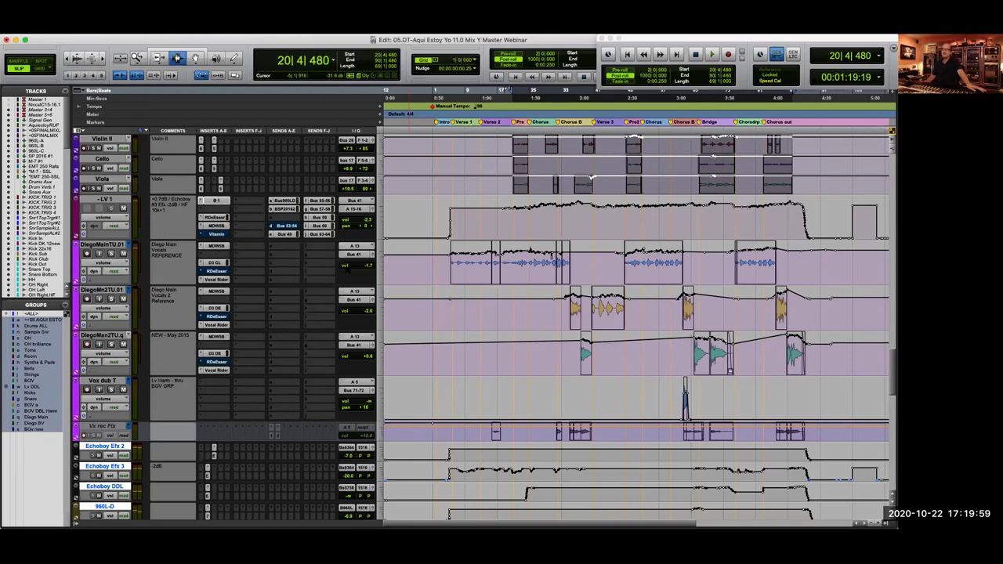
pyautogui.click(216, 225)
pyautogui.click(217, 246)
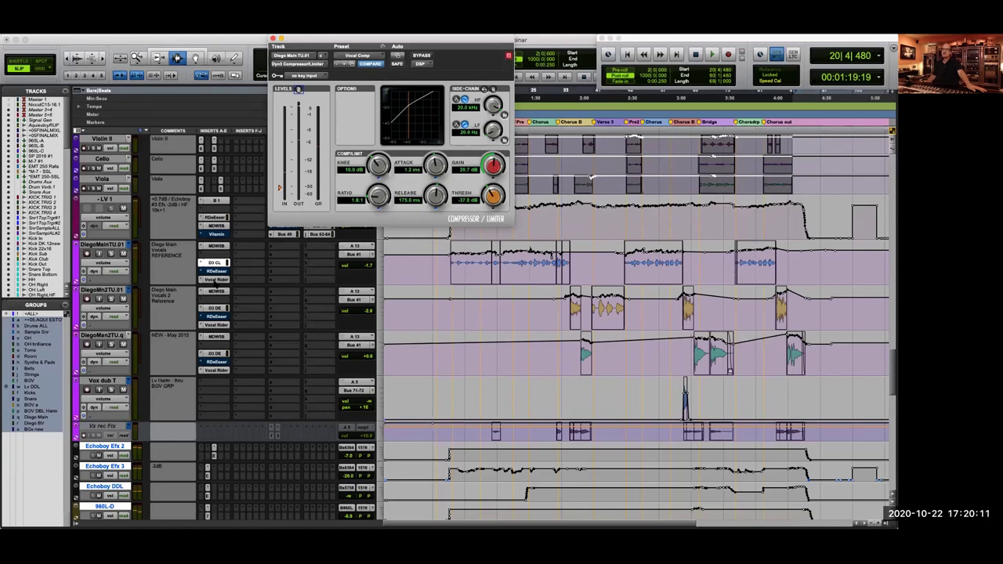
pyautogui.click(215, 279)
pyautogui.click(215, 280)
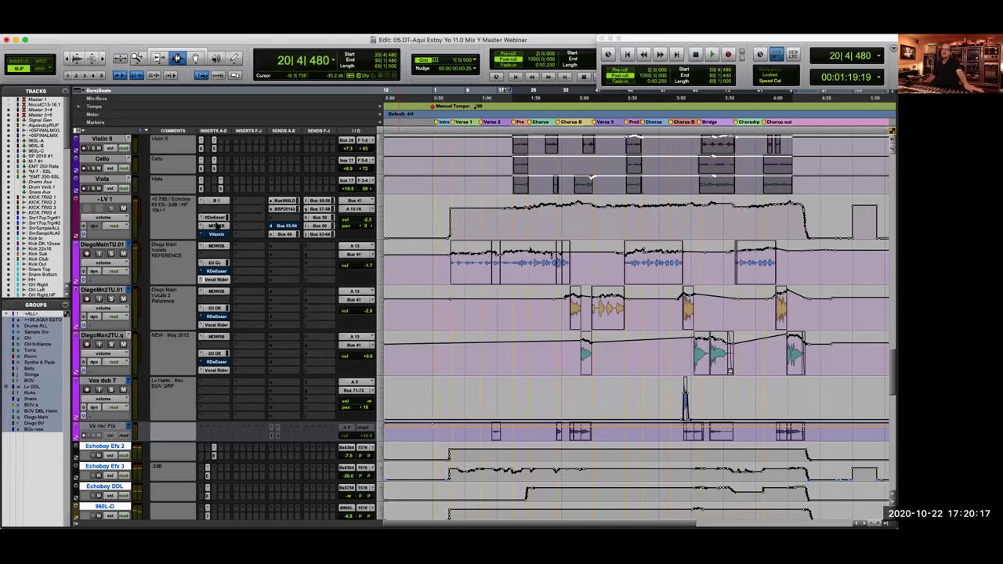
# Reopen the LV 1 group's B 1 hardware insert and MDW5B equalizer to examine them, and close the equalizer
pyautogui.click(217, 202)
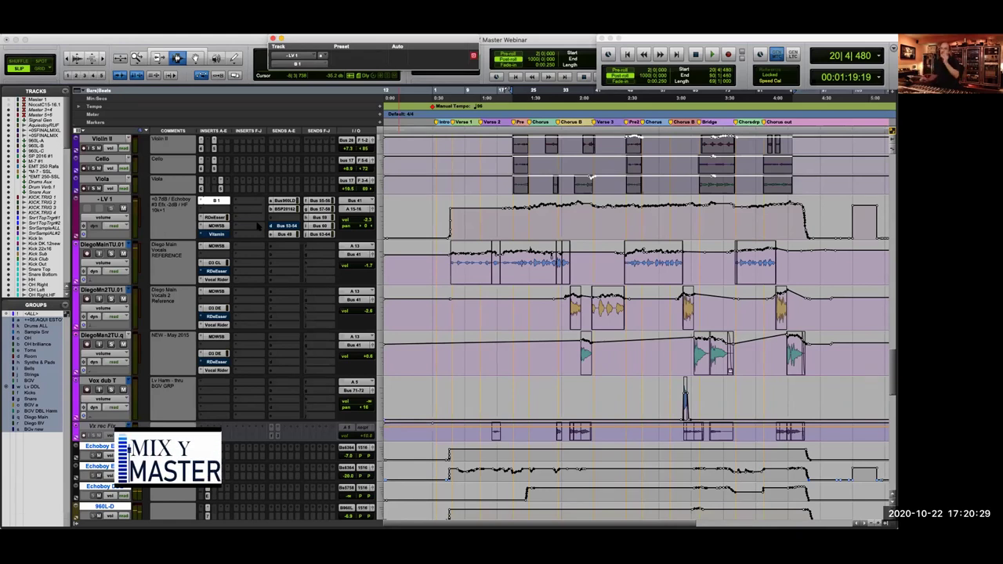
pyautogui.click(219, 224)
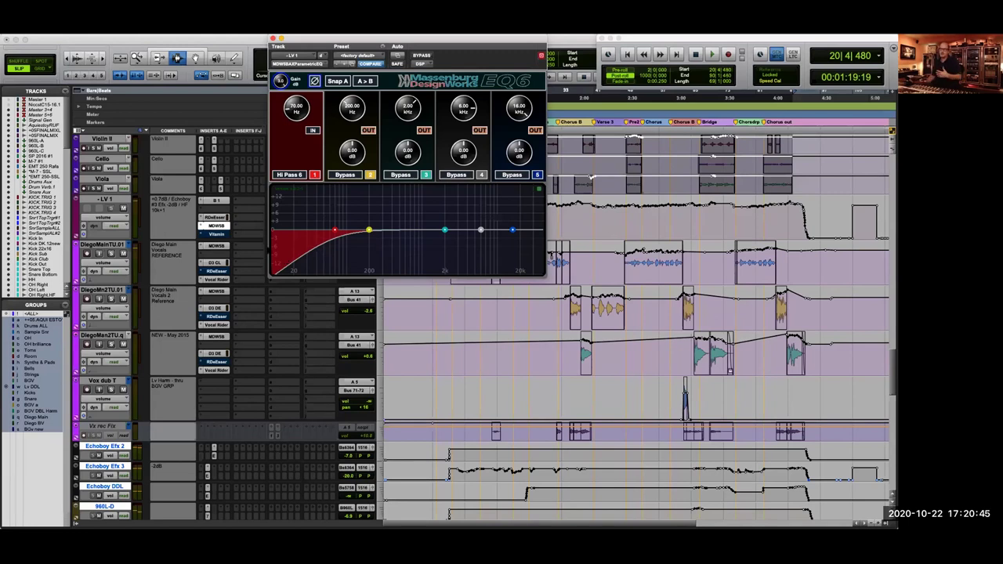
pyautogui.click(216, 226)
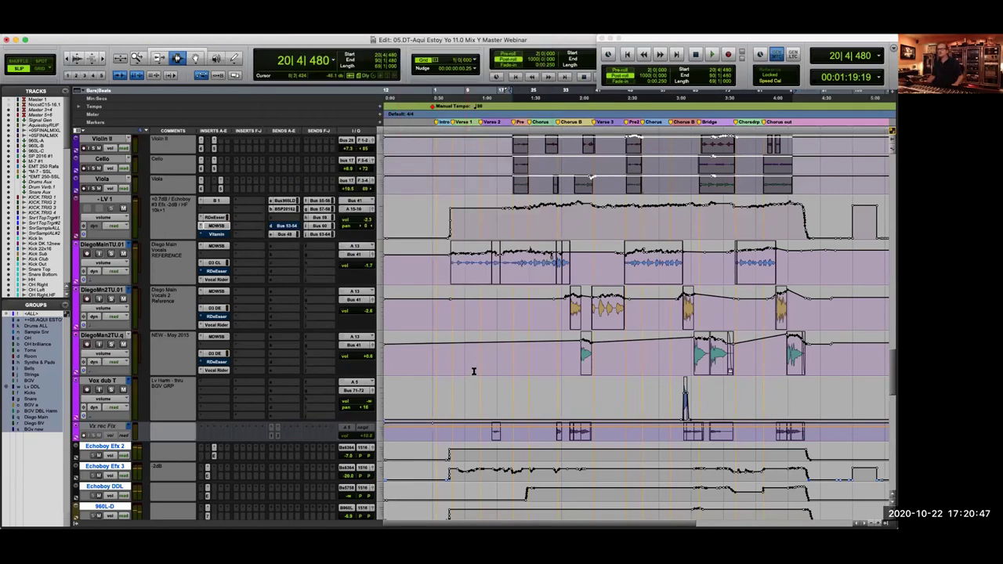
# Select a Chorus passage across LV 1 and the first main vocal track to compare their volume automation up close
pyautogui.hscroll(5, 473, 371)
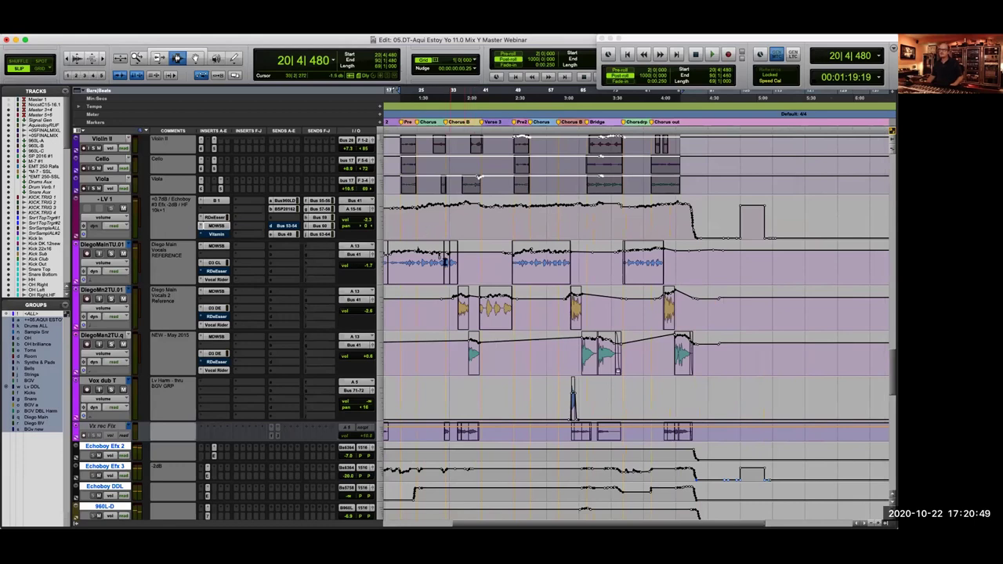
pyautogui.moveTo(447, 261); pyautogui.dragTo(428, 213)
pyautogui.press('super+bracketright')
pyautogui.press('super+bracketright')
pyautogui.press('super+bracketright')
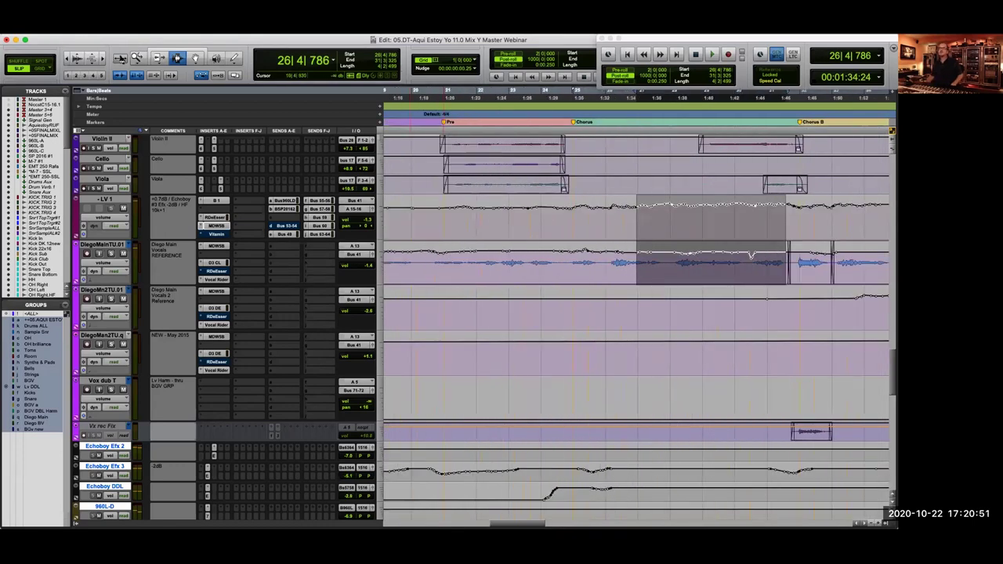
pyautogui.hotkey('alt', 'f')
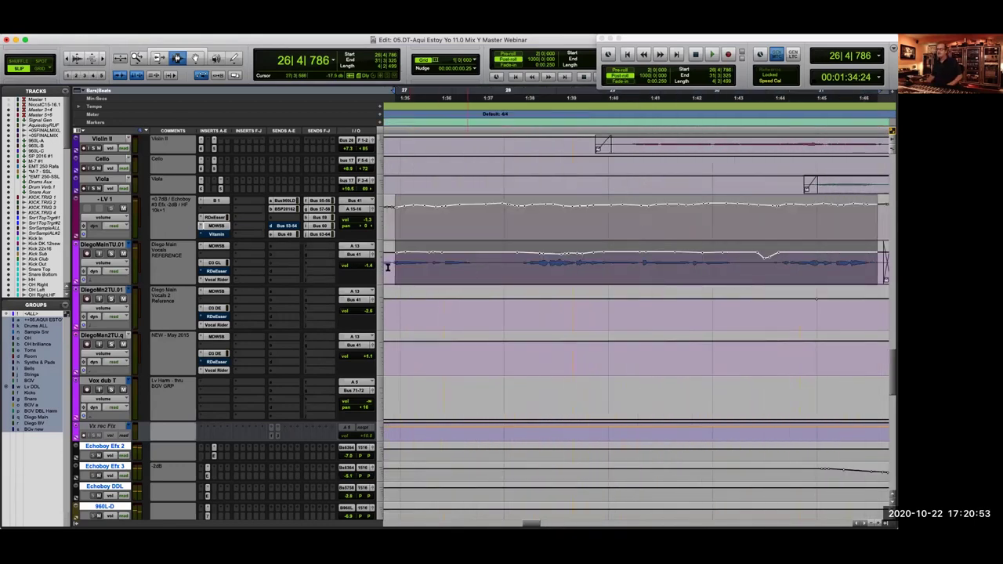
# Select the Chorus volume automation on the first main vocal track alone, and the matching passage on LV 1 alone
pyautogui.press('super+bracketleft')
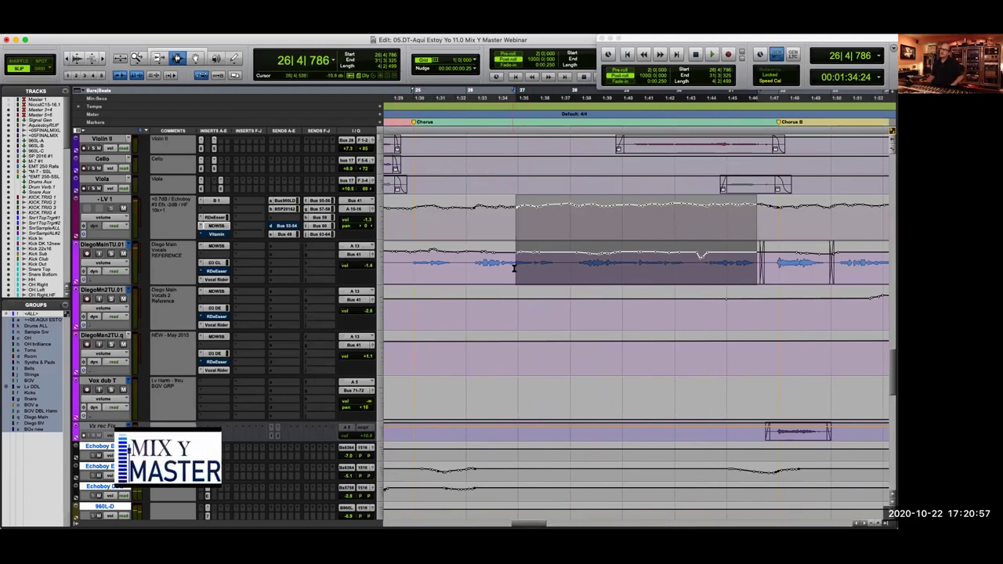
pyautogui.moveTo(513, 268); pyautogui.dragTo(713, 274)
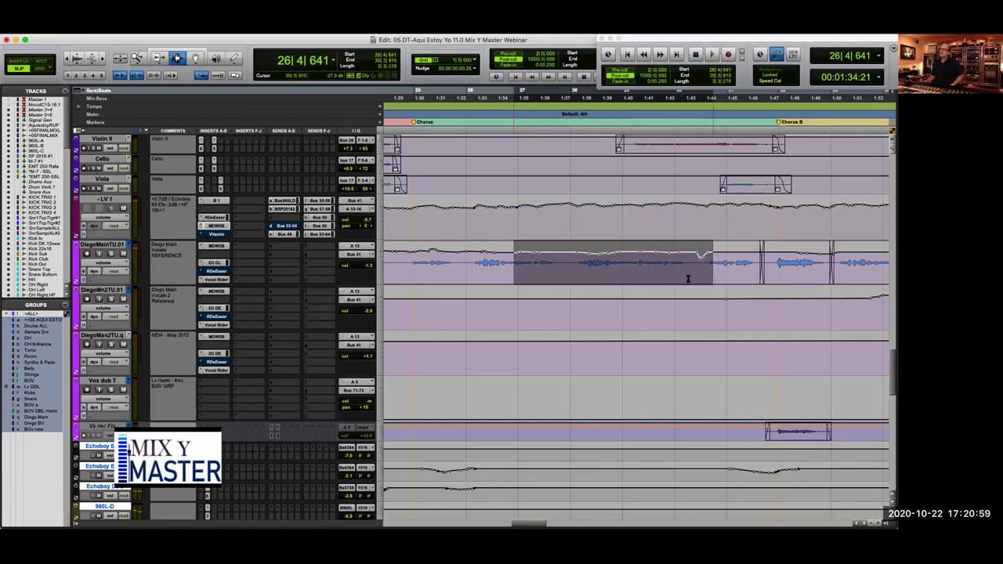
pyautogui.moveTo(517, 229); pyautogui.dragTo(697, 233)
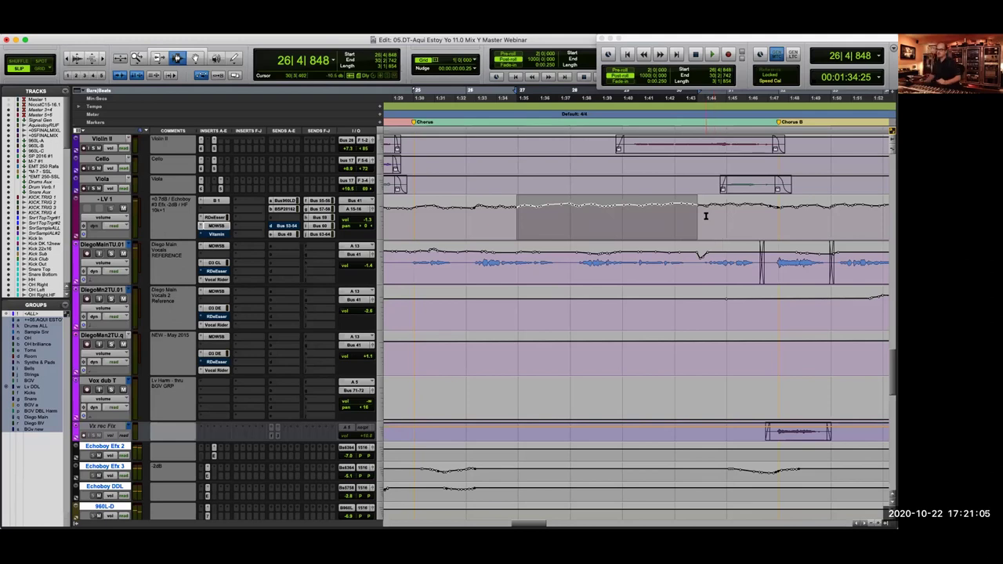
# Select the LV 1 group's volume automation from the Pre marker through the Chorus
pyautogui.press('super+bracketleft')
pyautogui.press('super+bracketleft')
pyautogui.press('super+bracketleft')
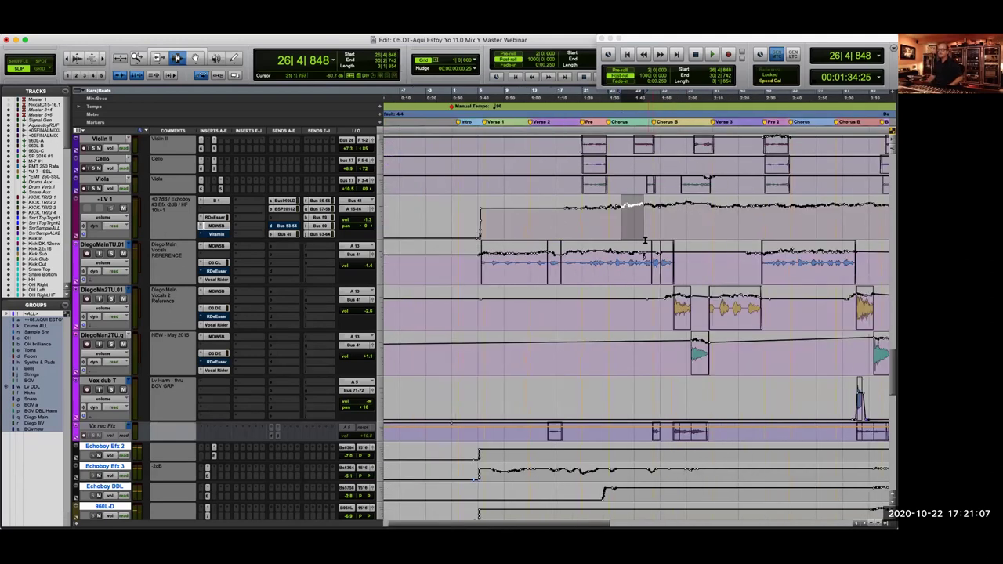
pyautogui.moveTo(580, 218); pyautogui.dragTo(646, 244)
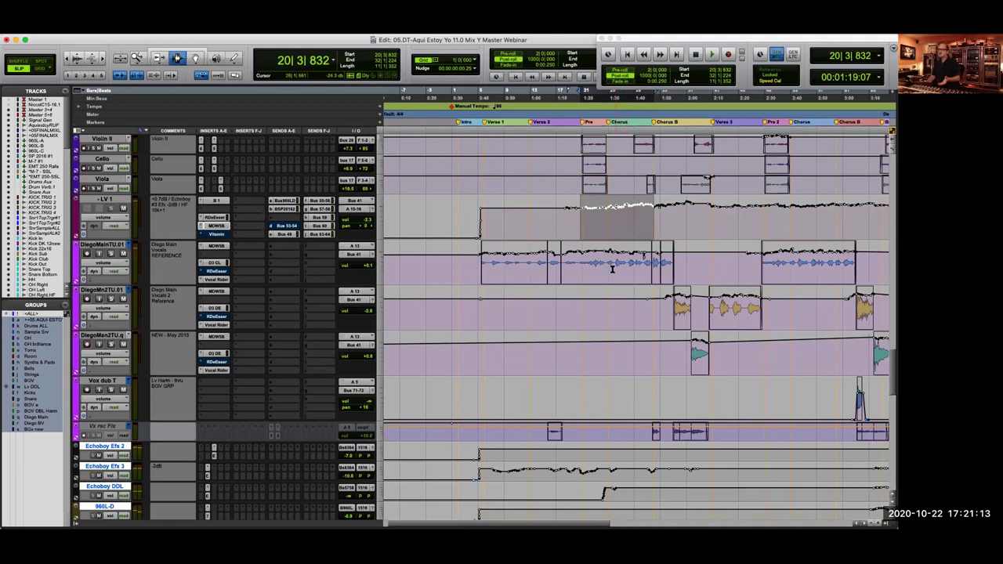
# Select the first main vocal's automation from late Verse 2 into the Chorus for examination, and clear the selection
pyautogui.click(582, 266)
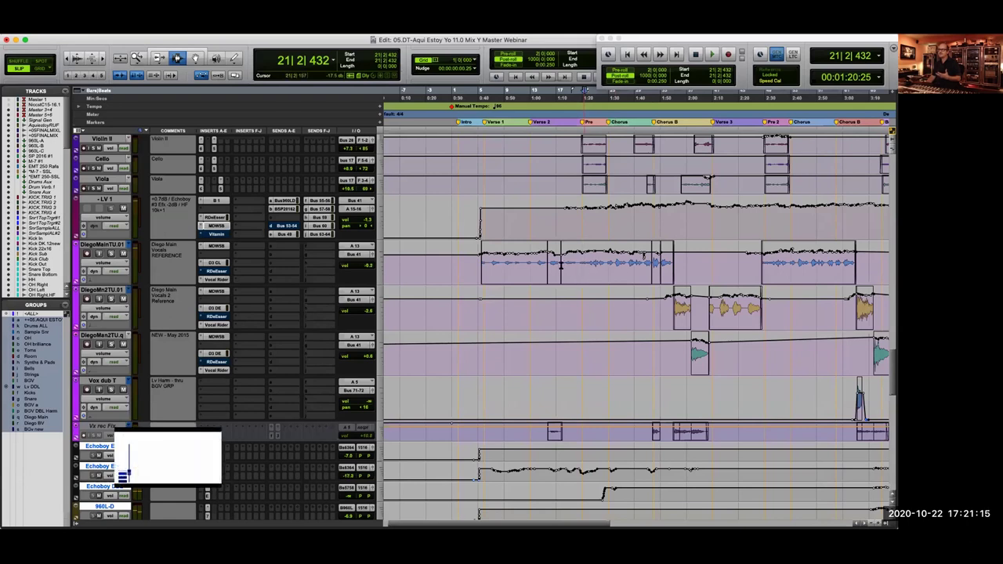
pyautogui.moveTo(560, 266); pyautogui.dragTo(644, 268)
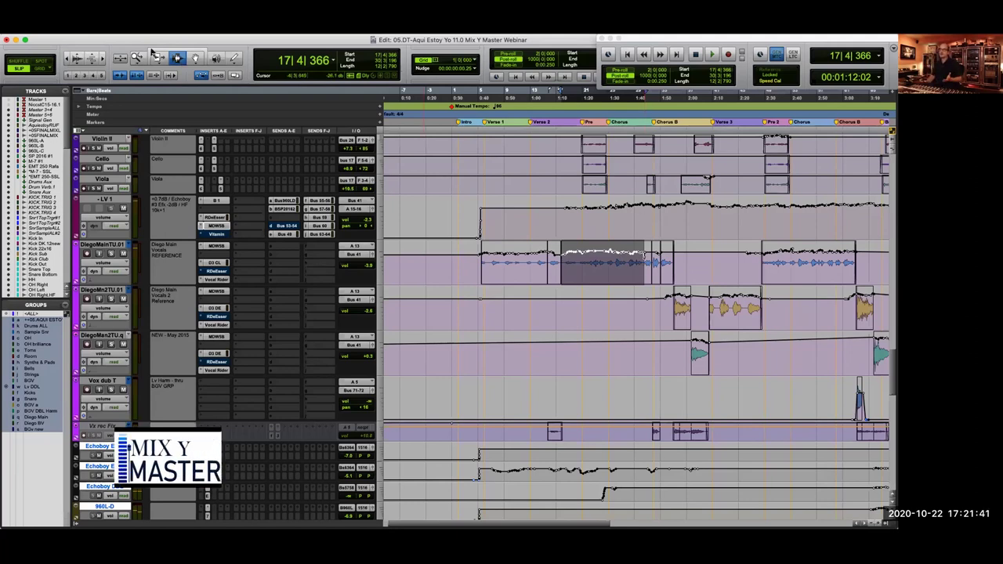
pyautogui.press('super+bracketleft')
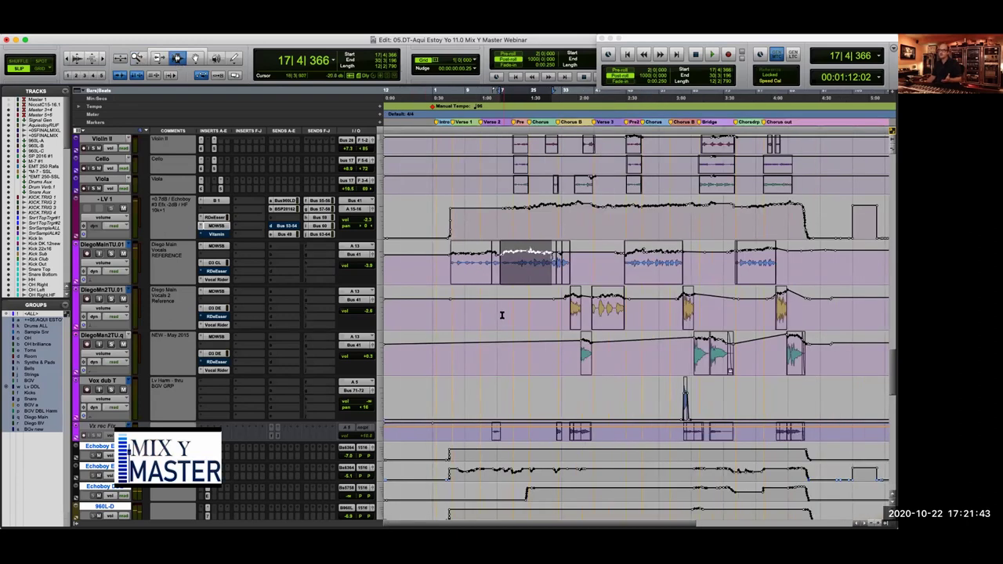
pyautogui.click(548, 303)
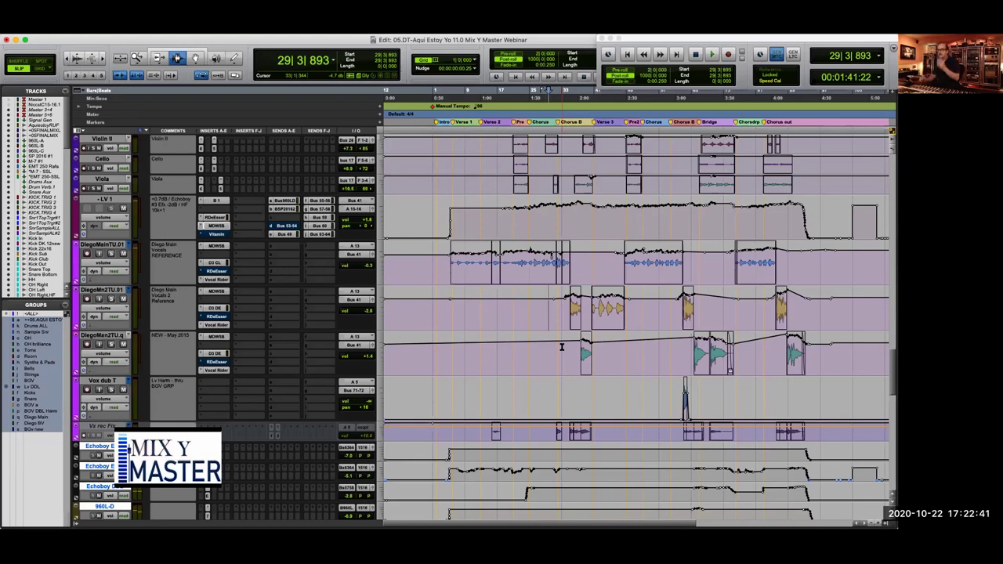
# Select the effects automation from Echoboy Efx 3 through LV Ch DDL#2 between late Verse 2 and Chorus B, and clear the selection
pyautogui.scroll(-5, 549, 340)
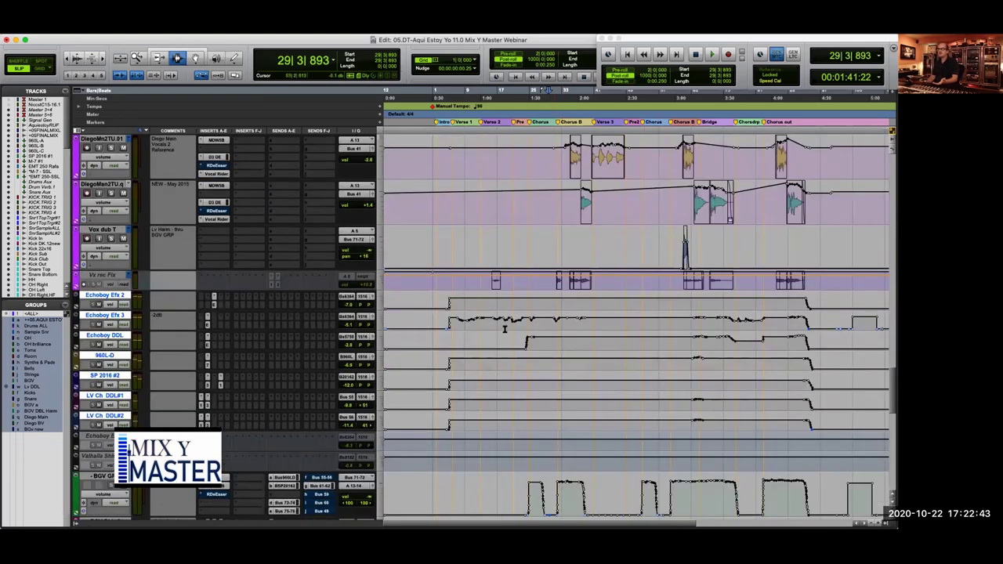
pyautogui.moveTo(505, 313); pyautogui.dragTo(588, 423)
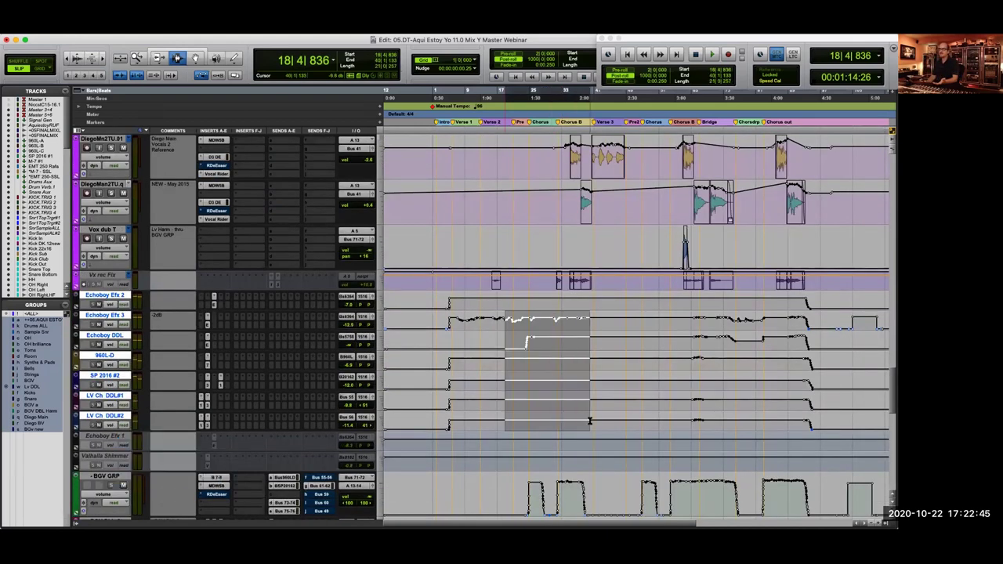
pyautogui.click(506, 327)
pyautogui.click(503, 325)
pyautogui.click(477, 324)
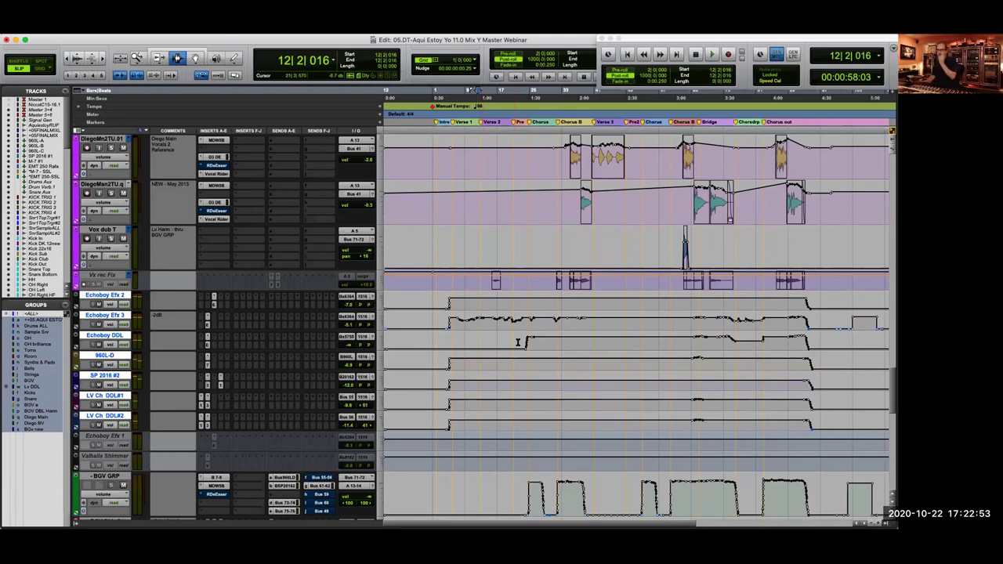
# Select the volume automation on Echoboy Efx 3, Echoboy DDL and 960L-D from Verse 1 to the end of the Chorus
pyautogui.scroll(-3, 517, 342)
pyautogui.scroll(2, 515, 337)
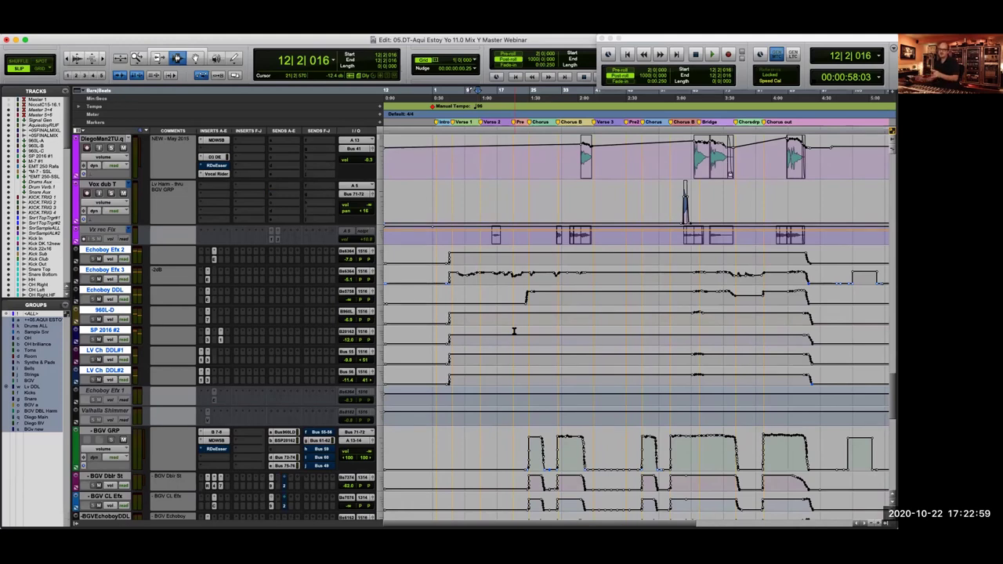
pyautogui.moveTo(469, 275); pyautogui.dragTo(554, 323)
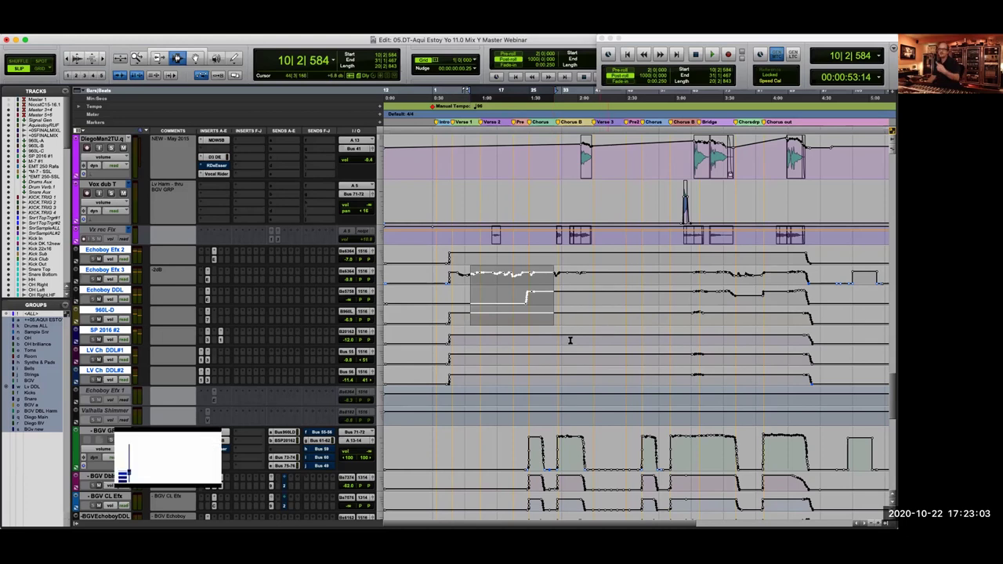
# Review the lead vocal, effects and background vocal tracks, and go back through the strings, keys and guitars to the percussion and bass
pyautogui.scroll(5, 588, 337)
pyautogui.scroll(2, 569, 342)
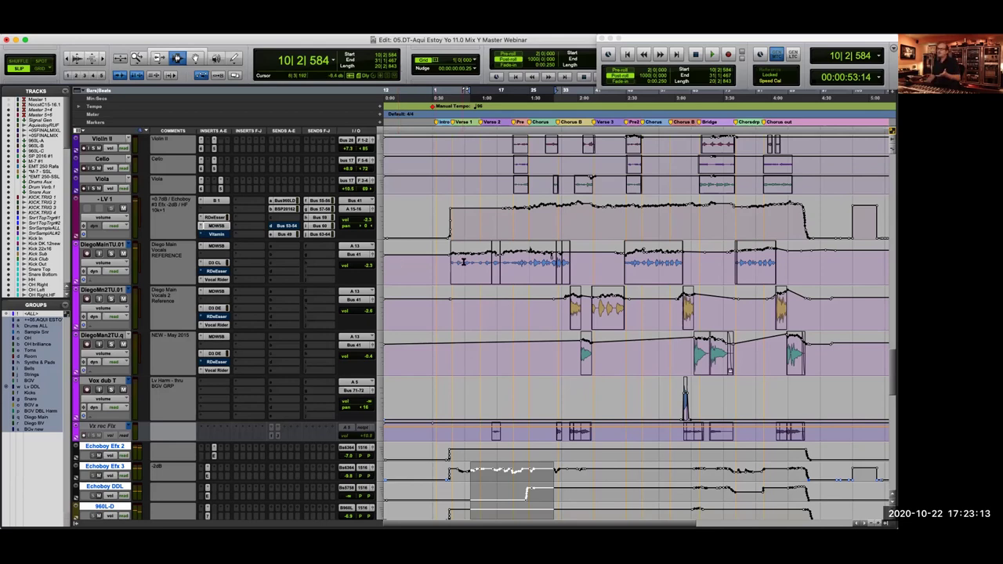
pyautogui.scroll(-10, 463, 262)
pyautogui.scroll(-5, 463, 262)
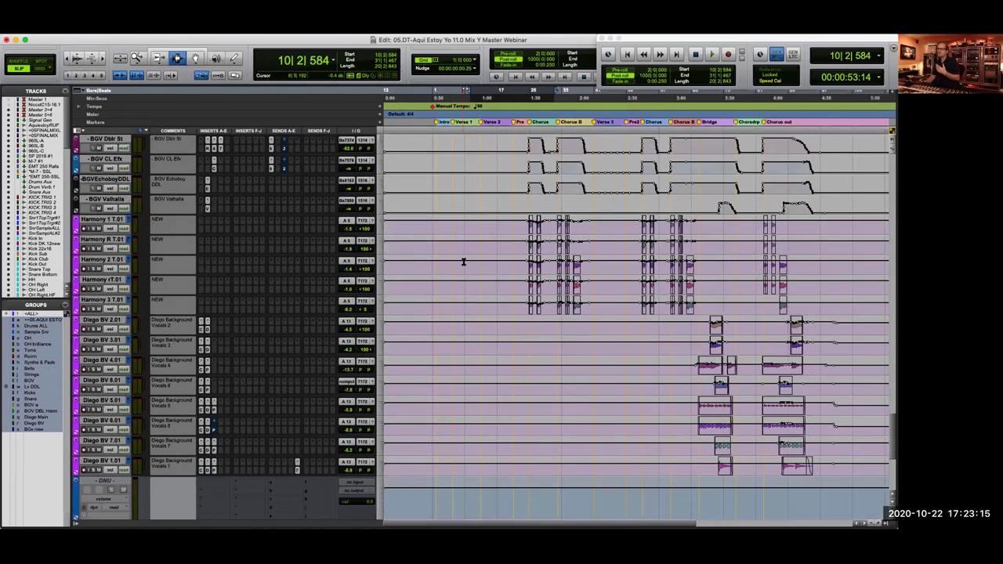
pyautogui.scroll(8, 463, 263)
pyautogui.scroll(5, 463, 263)
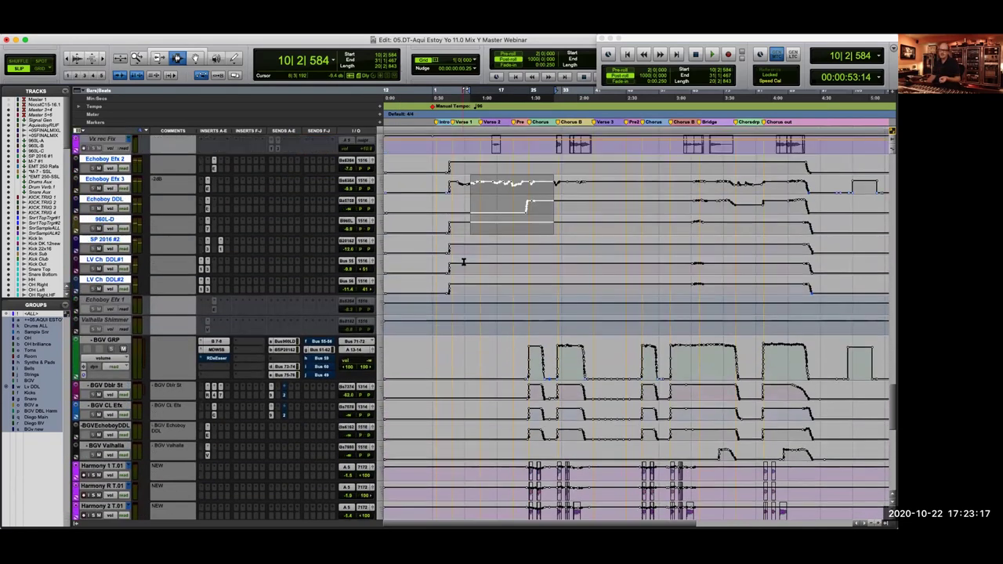
pyautogui.scroll(3, 463, 262)
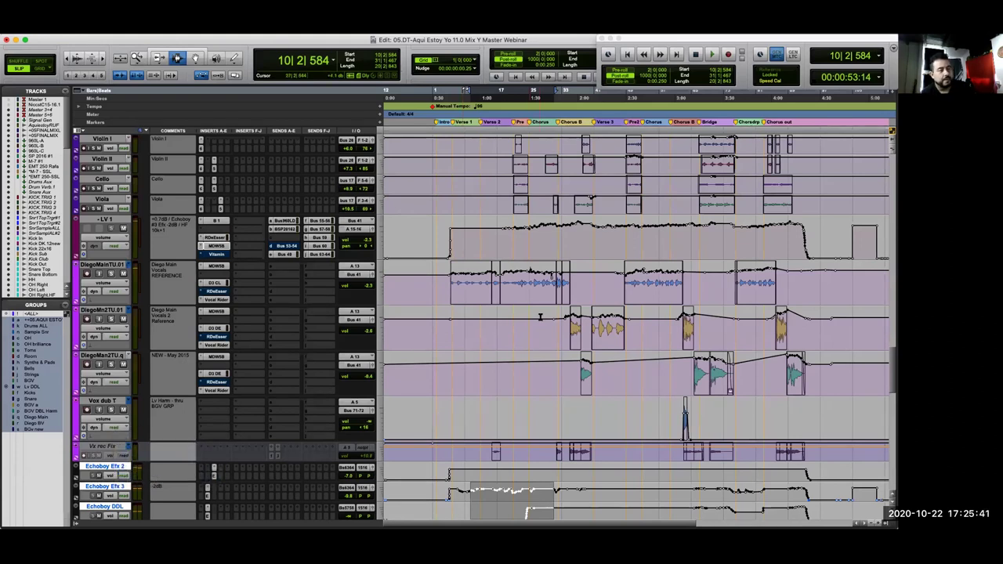
pyautogui.scroll(4, 540, 317)
pyautogui.scroll(15, 540, 316)
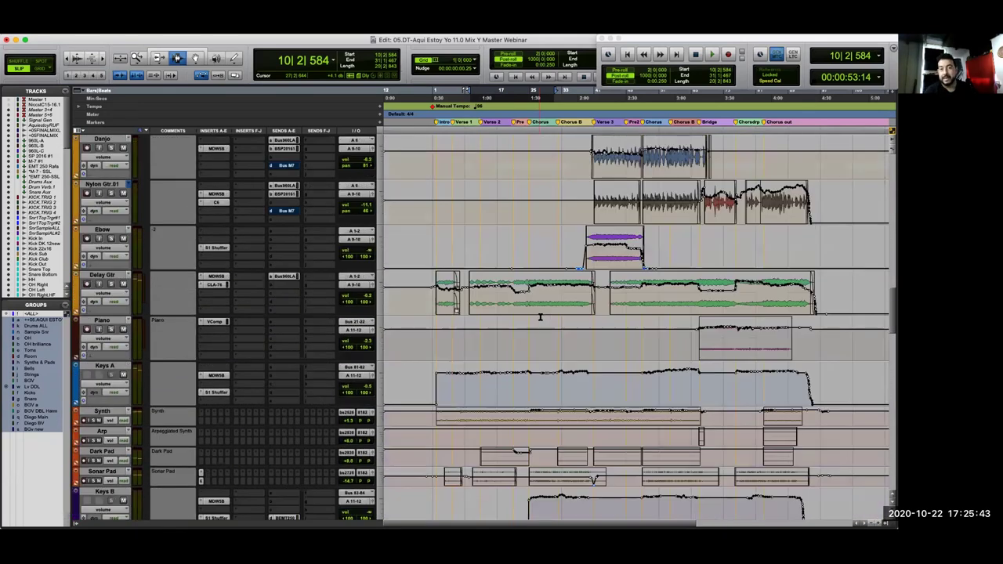
pyautogui.scroll(7, 540, 316)
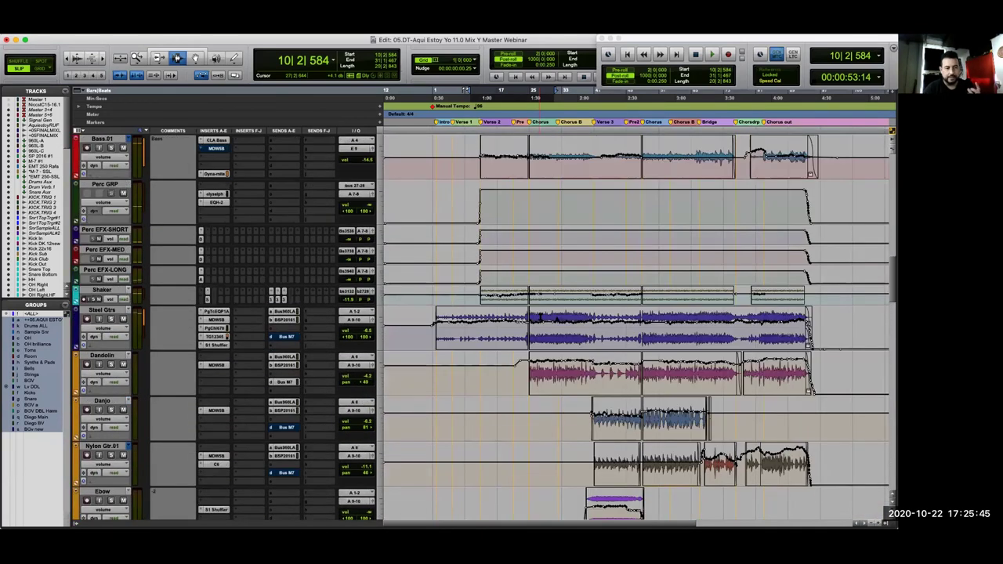
# Review the drum tracks, from the kicks and snares through the overheads, toms and rooms, along with the bass and percussion
pyautogui.scroll(9, 540, 317)
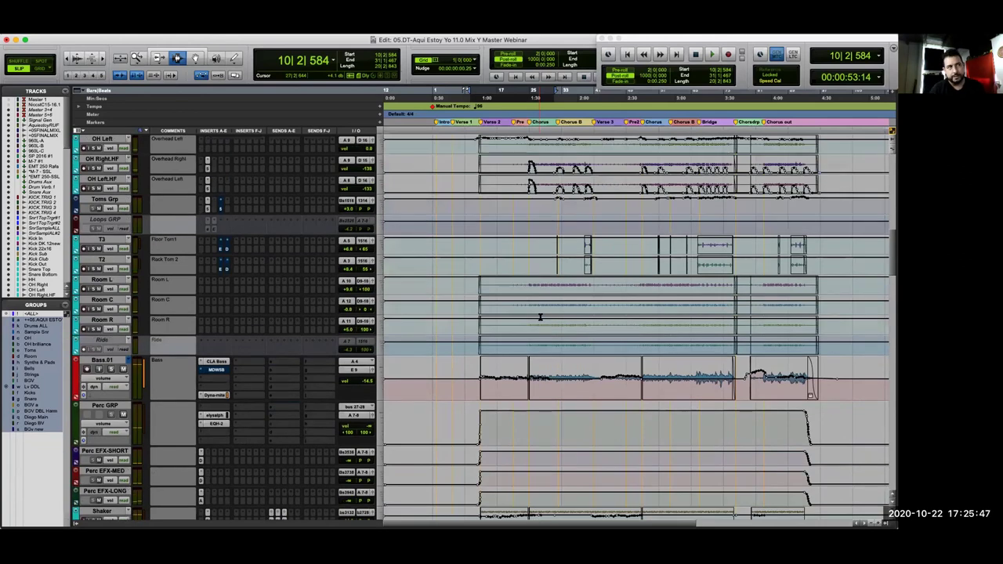
pyautogui.scroll(-11, 539, 317)
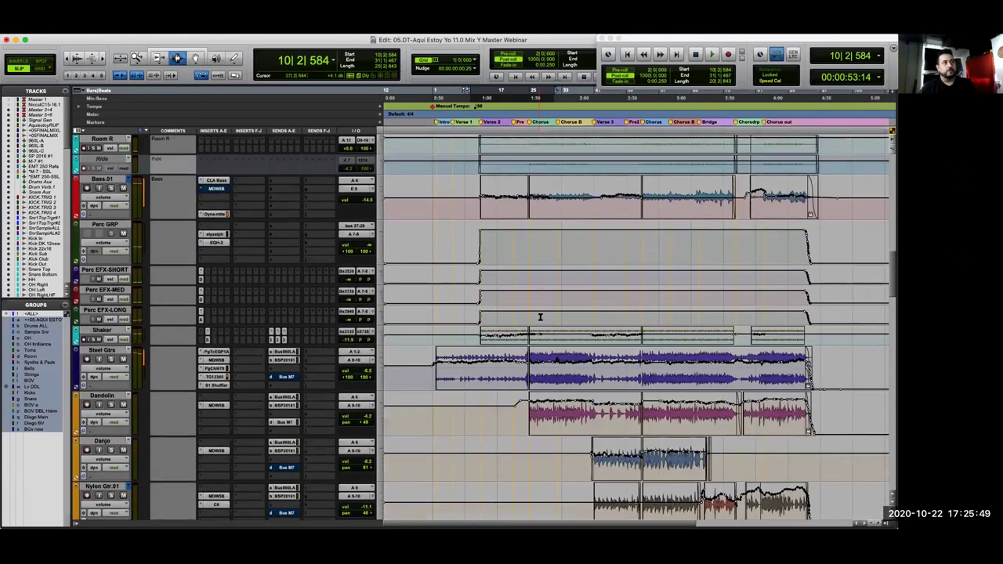
pyautogui.scroll(12, 540, 316)
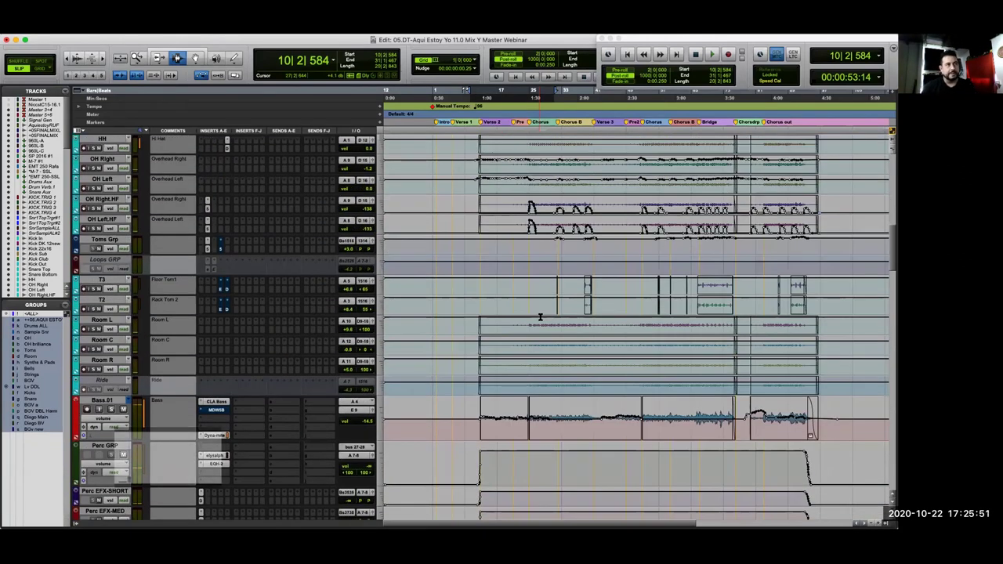
pyautogui.scroll(1, 540, 316)
pyautogui.scroll(3, 539, 316)
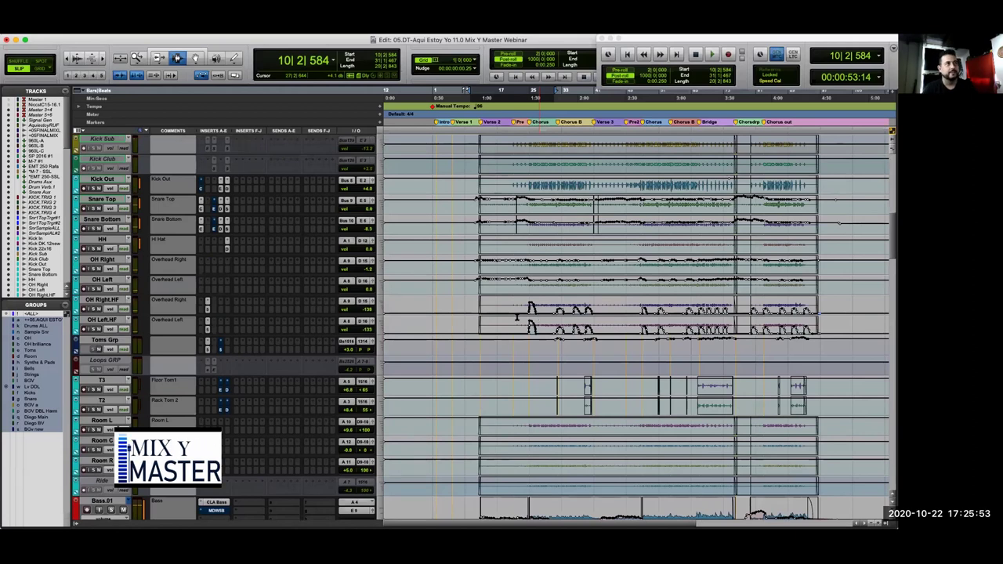
pyautogui.click(206, 308)
pyautogui.click(270, 39)
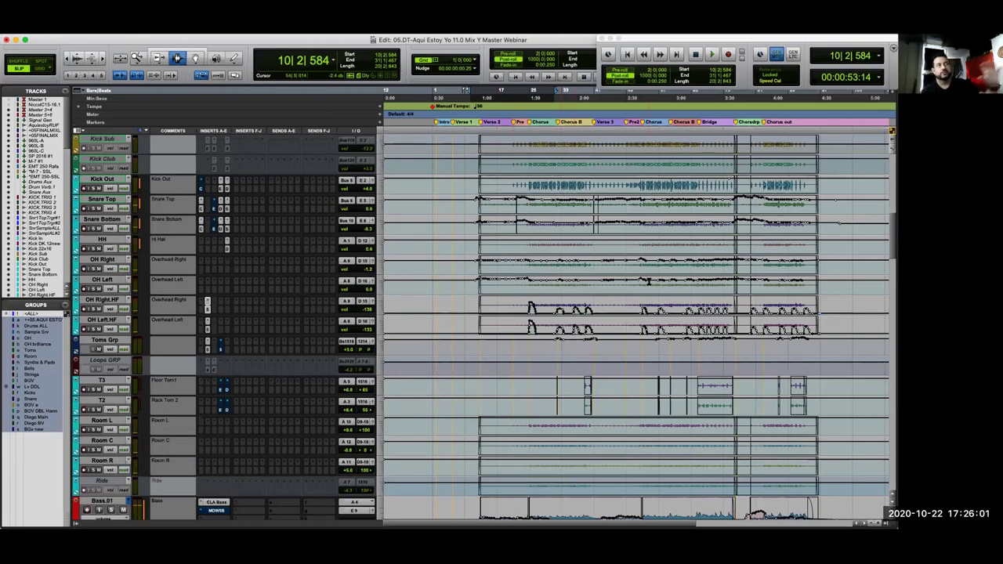
pyautogui.scroll(3, 649, 281)
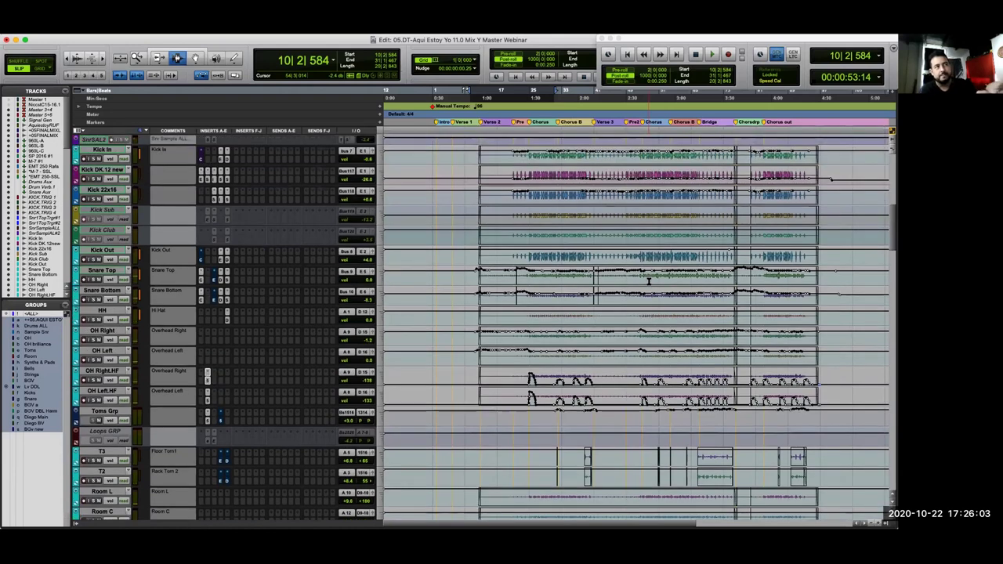
pyautogui.scroll(-2, 649, 282)
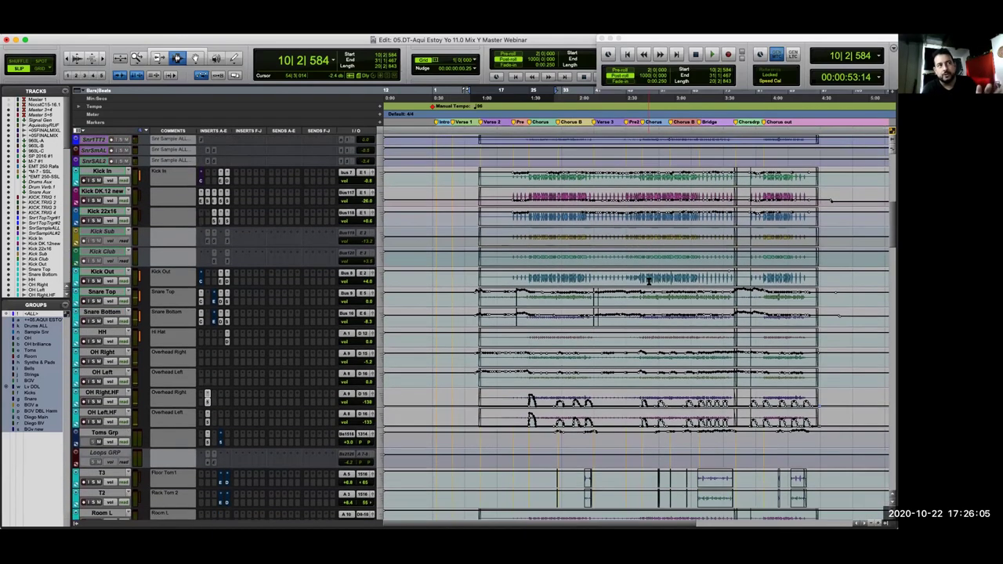
pyautogui.scroll(-4, 648, 280)
pyautogui.scroll(-1, 648, 281)
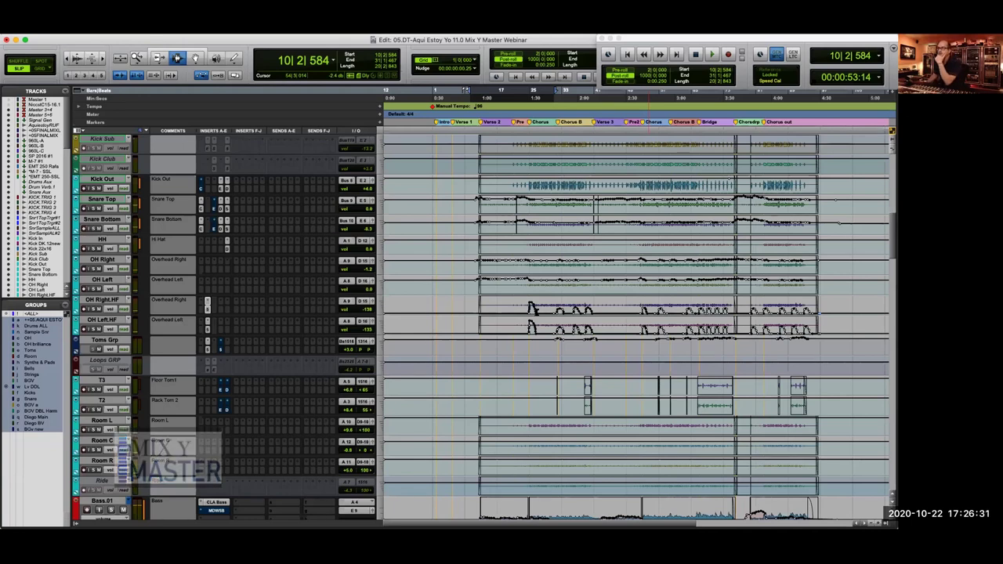
# Suspend the groups and select the volume automation on OH Right.HF and OH Left.HF around the start of the first Chorus
pyautogui.click(532, 311)
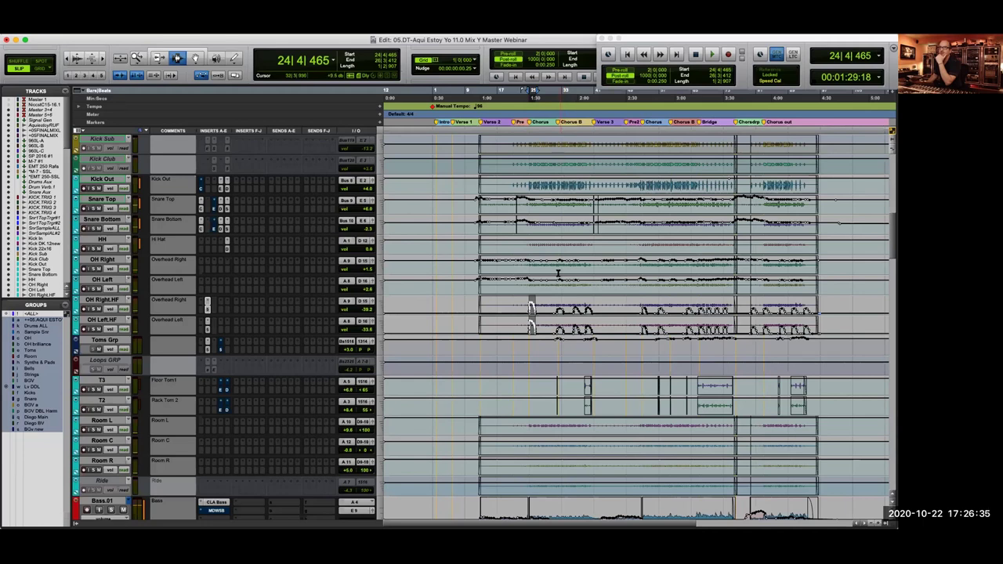
pyautogui.moveTo(521, 271); pyautogui.dragTo(565, 276)
pyautogui.click(532, 276)
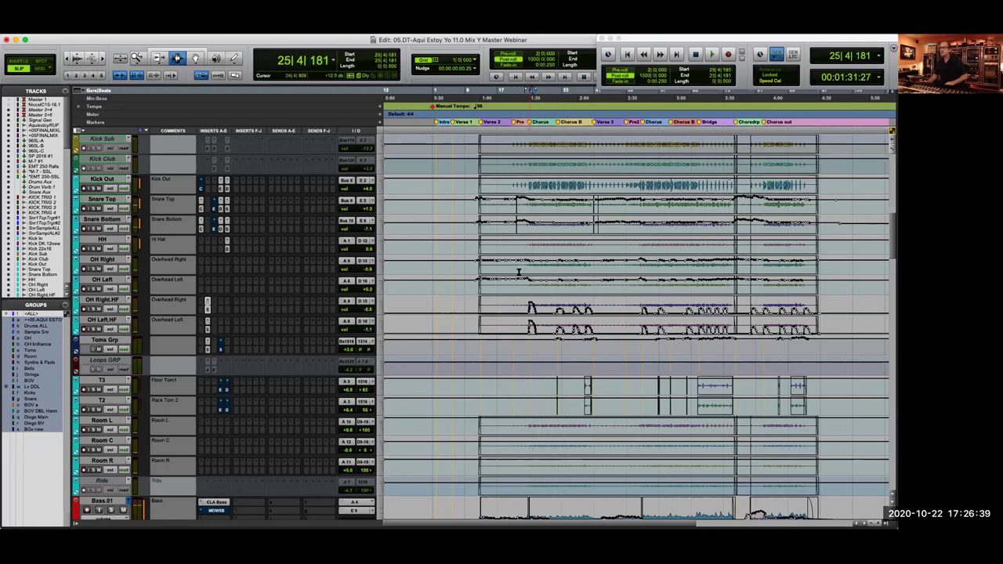
pyautogui.keyDown('shift'); pyautogui.click(571, 292); pyautogui.keyUp('shift')
pyautogui.moveTo(526, 303); pyautogui.dragTo(546, 329)
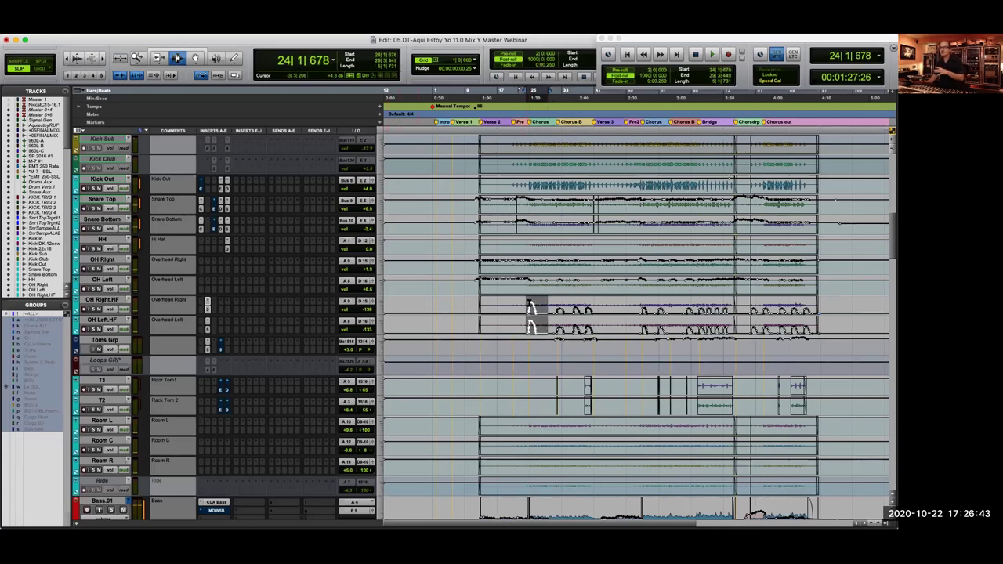
# Examine the automation on the room, bass, percussion and guitar tracks, continuing down to the piano and keys
pyautogui.scroll(-15, 618, 302)
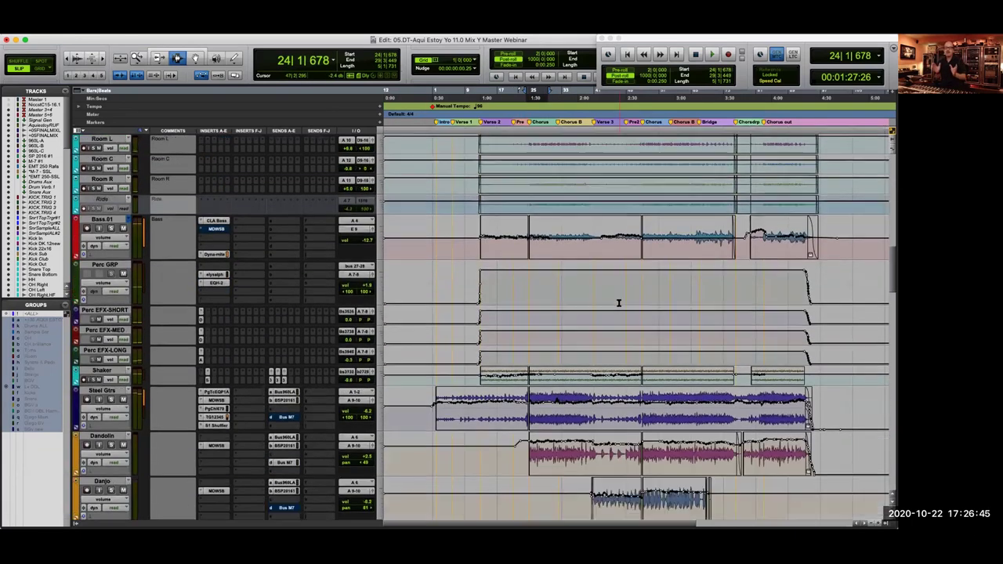
pyautogui.scroll(10, 618, 302)
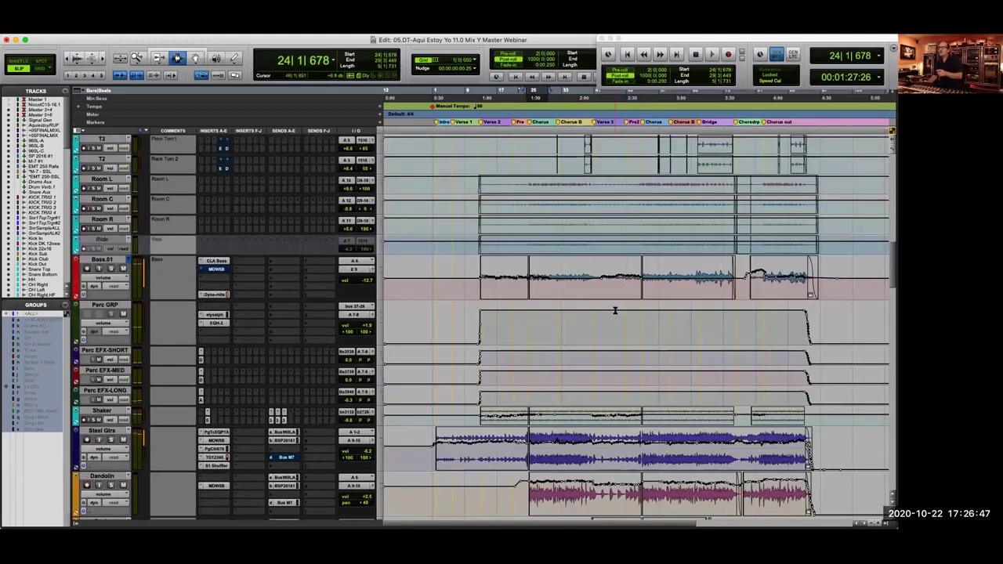
pyautogui.scroll(3, 521, 239)
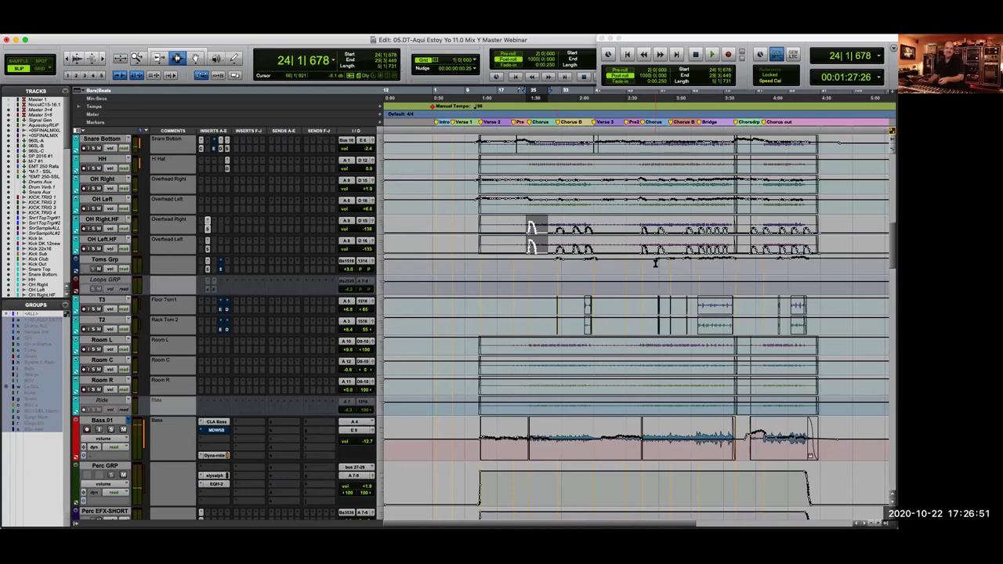
pyautogui.scroll(-10, 665, 270)
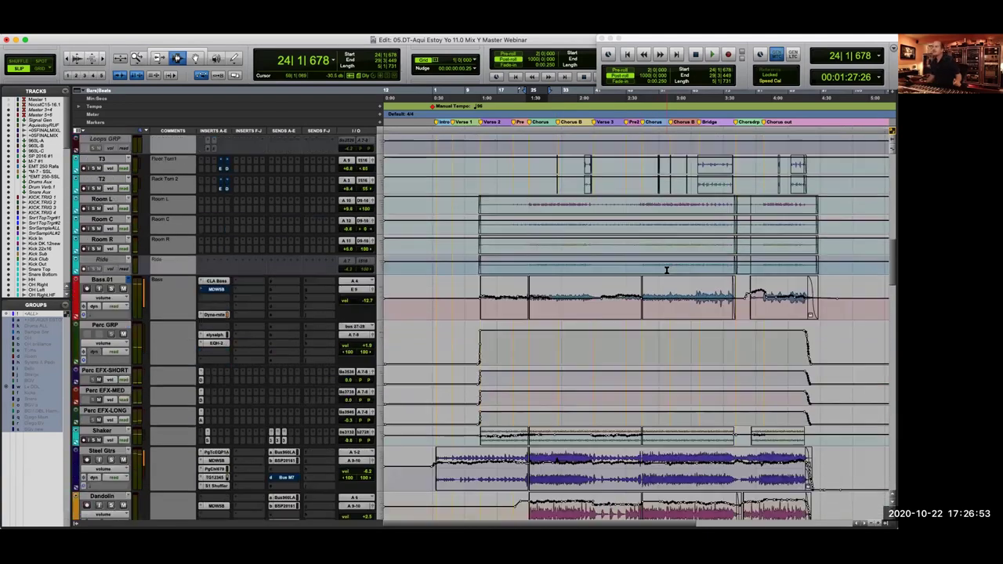
pyautogui.scroll(-2, 665, 270)
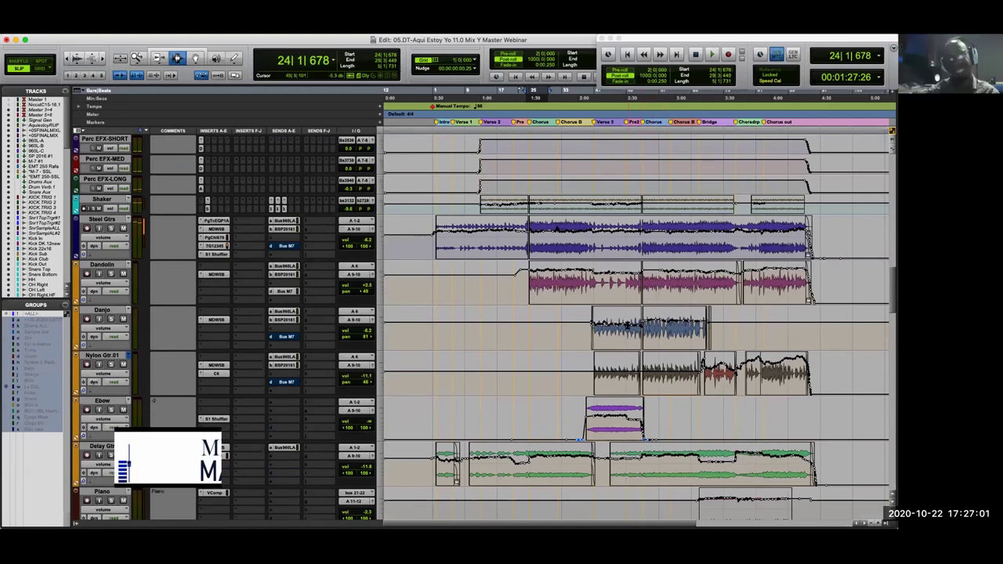
pyautogui.hscroll(4, 631, 341)
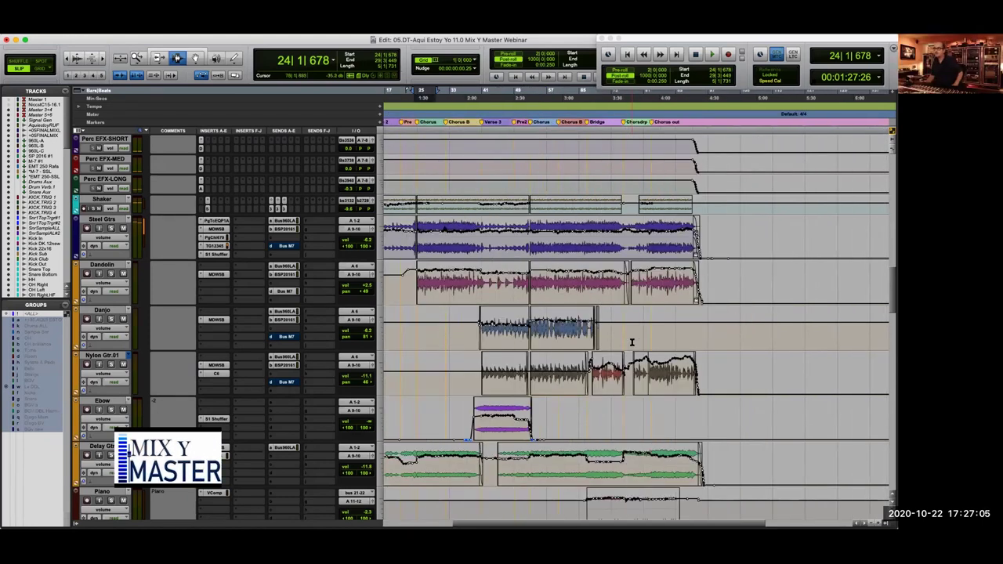
pyautogui.hscroll(-4, 631, 342)
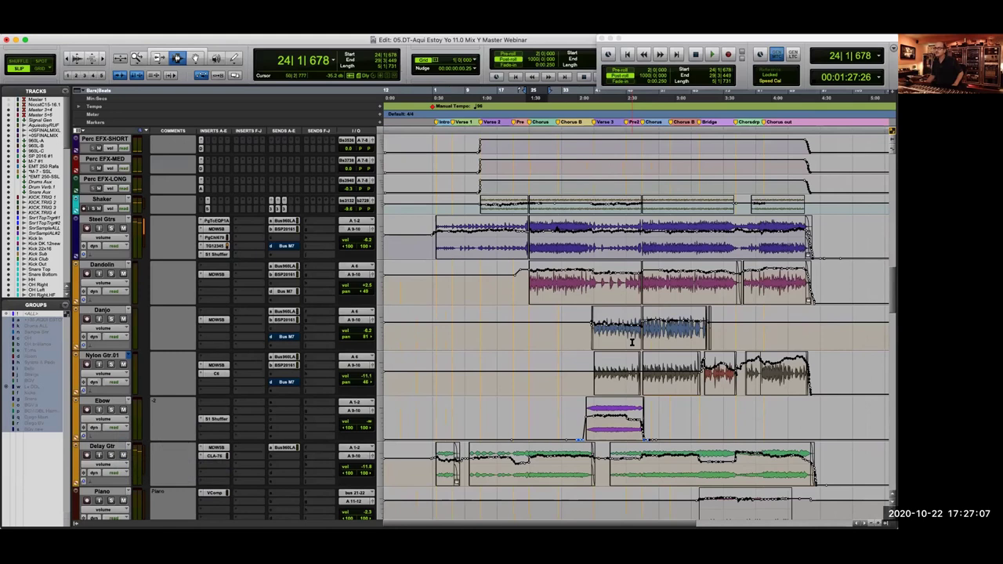
pyautogui.scroll(-3, 631, 341)
pyautogui.scroll(-3, 632, 342)
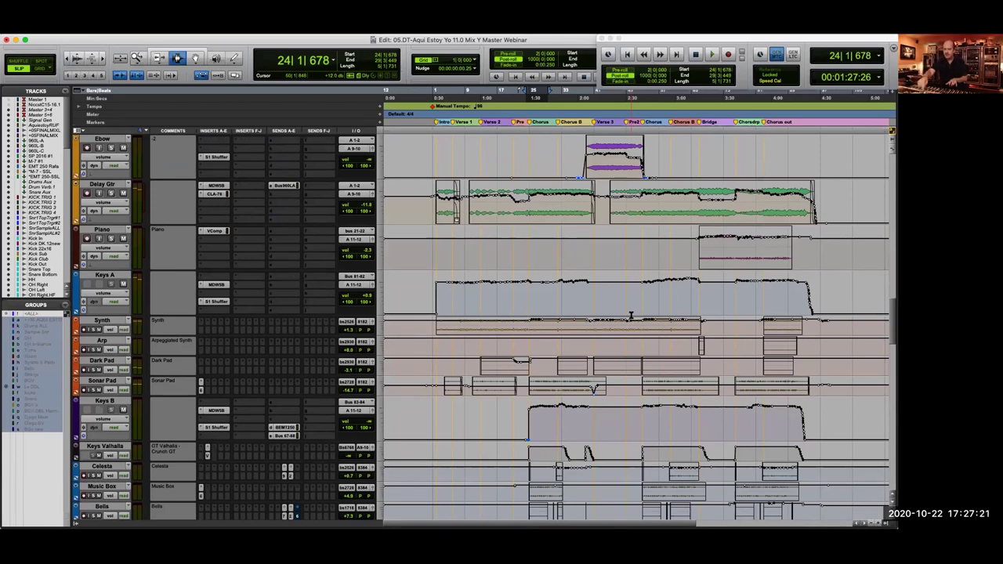
# Compare the drum and bass automation with the keys, strings and lead vocal tracks, ending at the guitars
pyautogui.scroll(10, 631, 315)
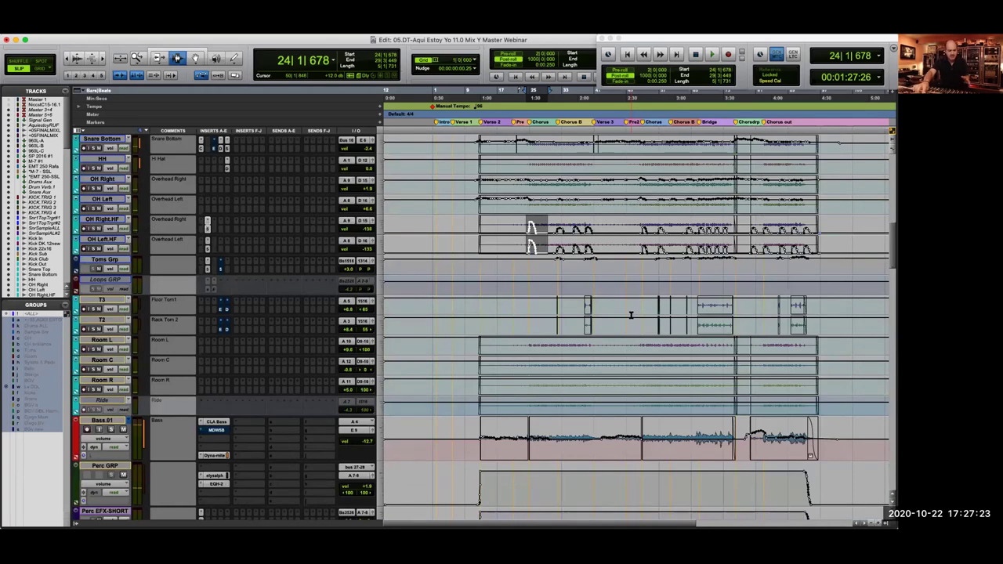
pyautogui.scroll(-10, 631, 315)
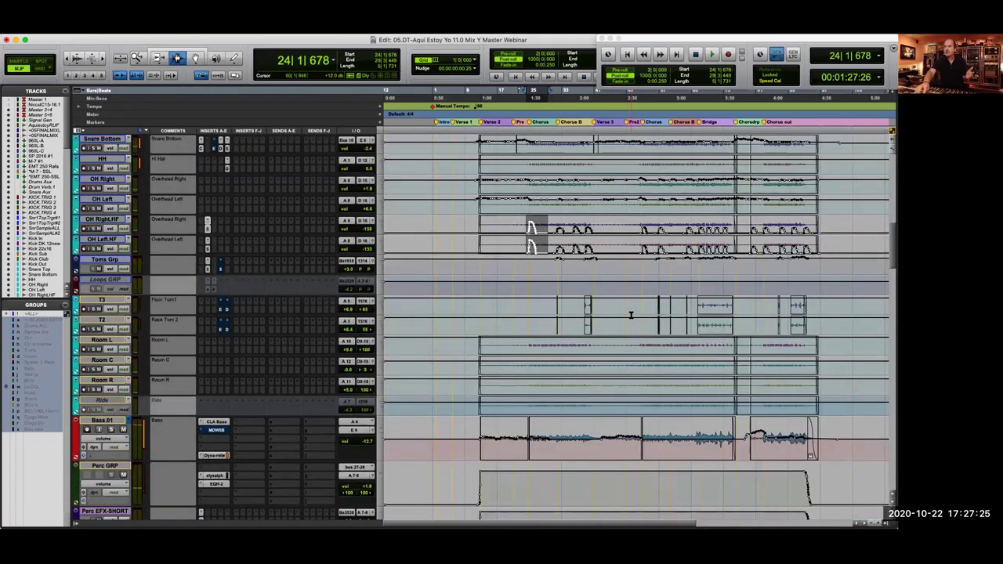
pyautogui.scroll(5, 630, 315)
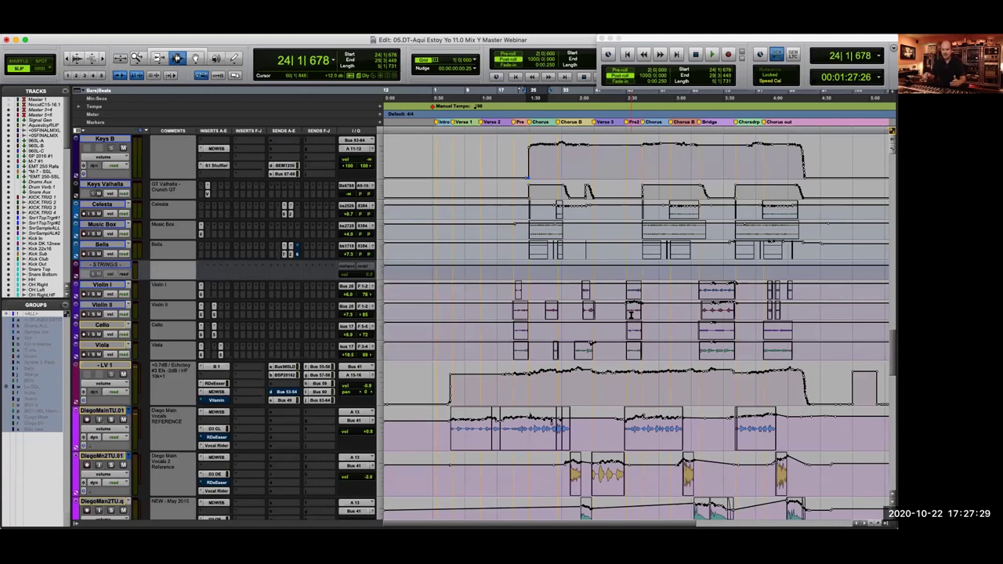
pyautogui.scroll(6, 630, 314)
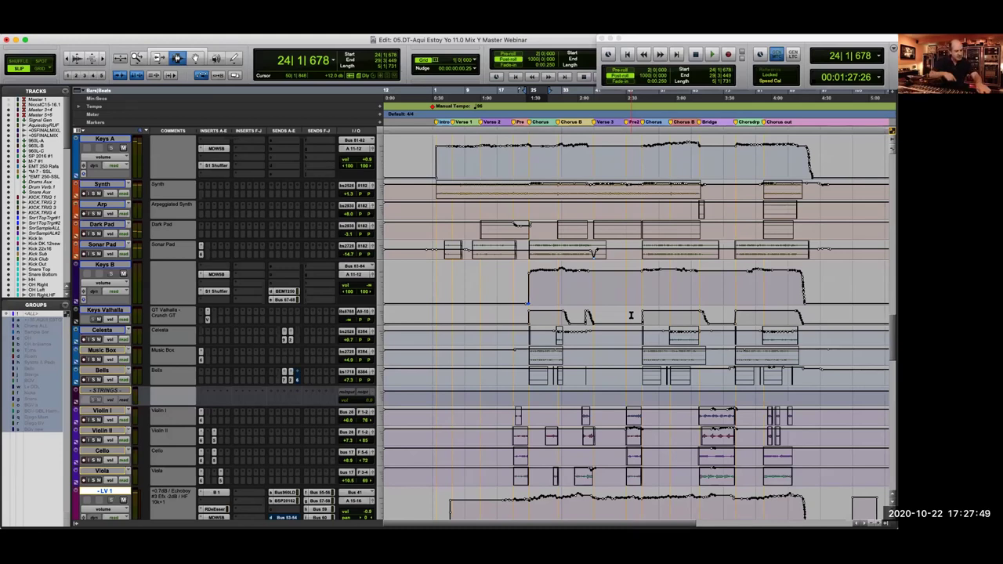
pyautogui.scroll(10, 630, 315)
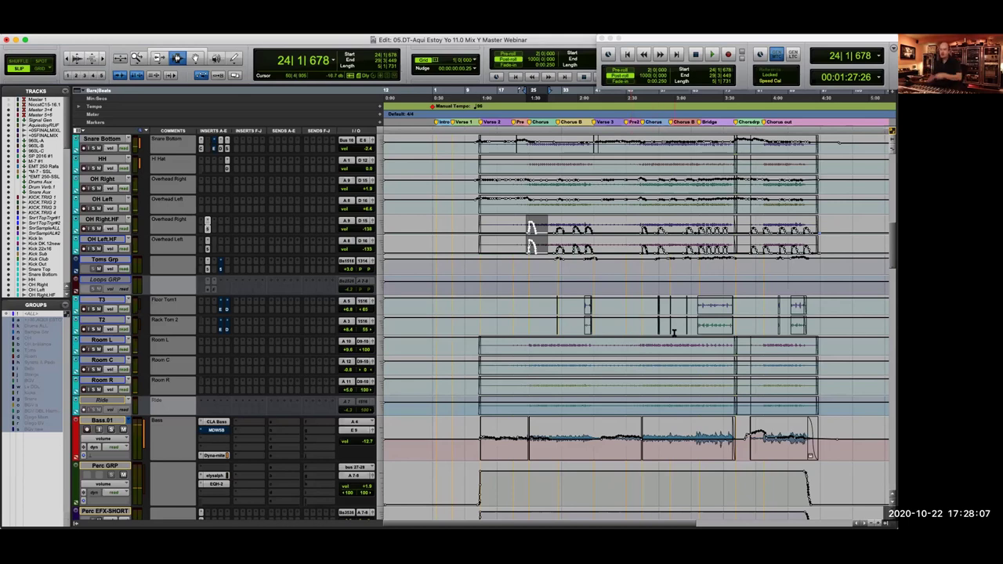
pyautogui.scroll(-8, 691, 337)
pyautogui.scroll(-7, 694, 337)
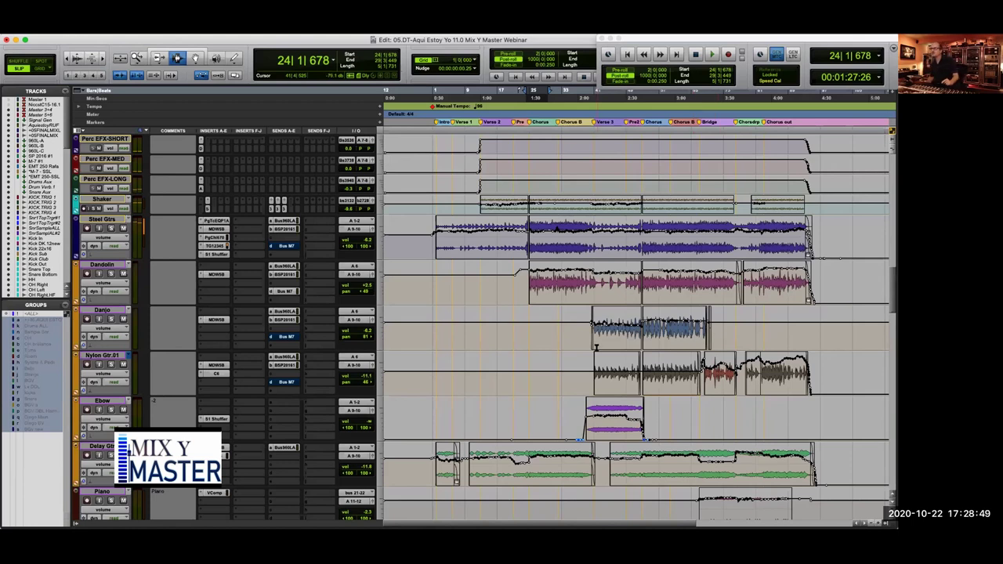
# Switch the audio tracks to waveform view and select the OH Right and OH Left clips across the song
pyautogui.scroll(2, 596, 347)
pyautogui.scroll(10, 596, 347)
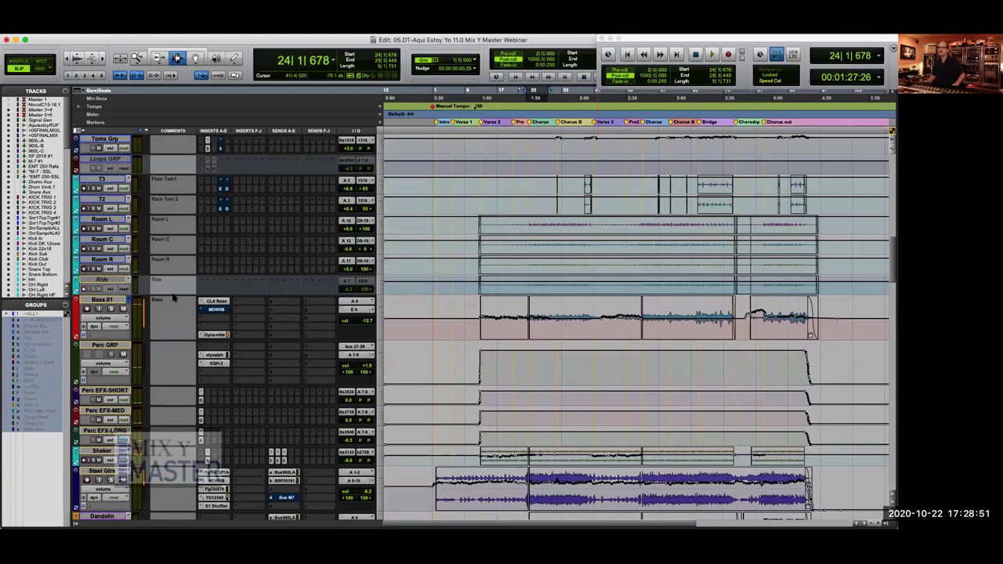
pyautogui.scroll(12, 563, 286)
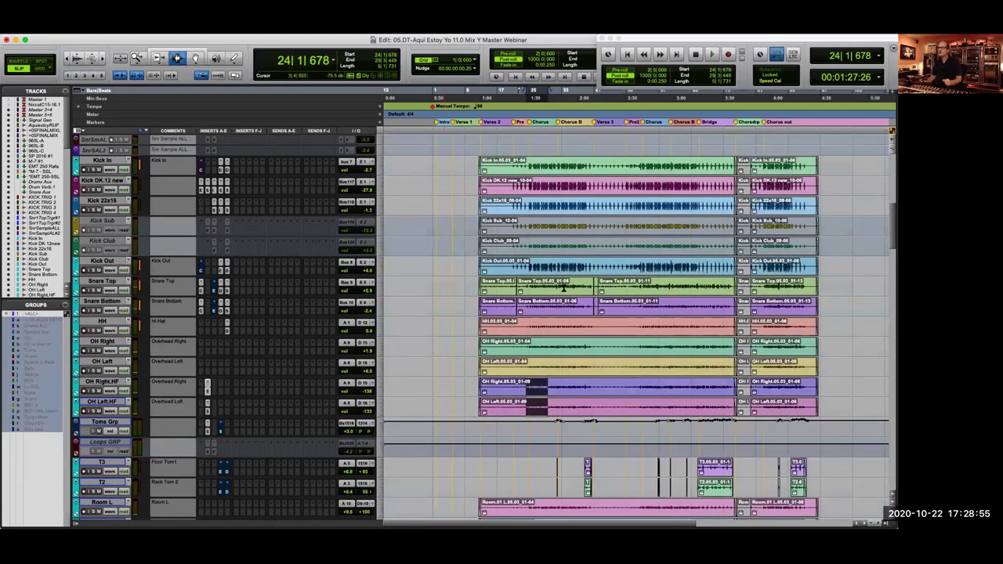
pyautogui.scroll(-1, 538, 320)
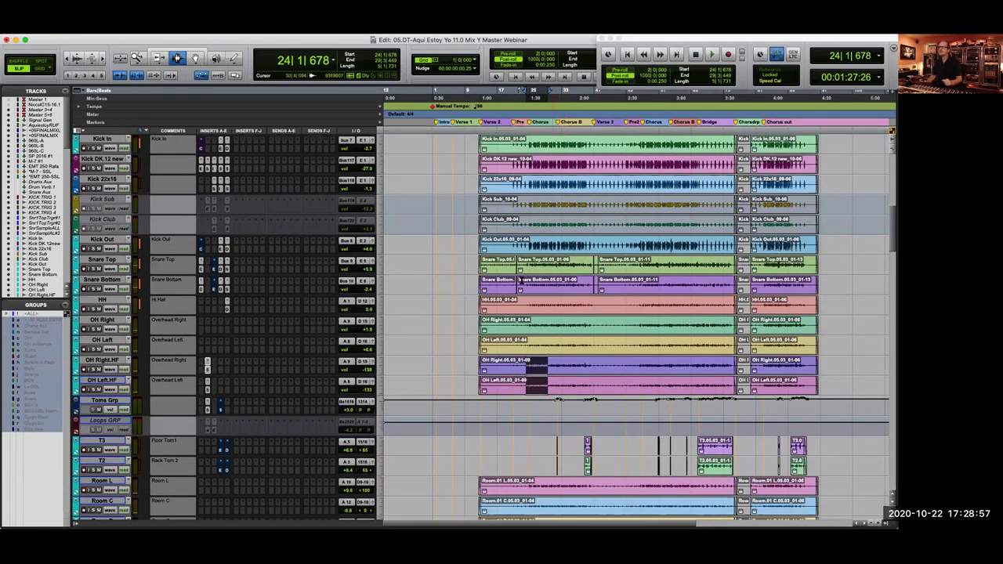
pyautogui.click(506, 249)
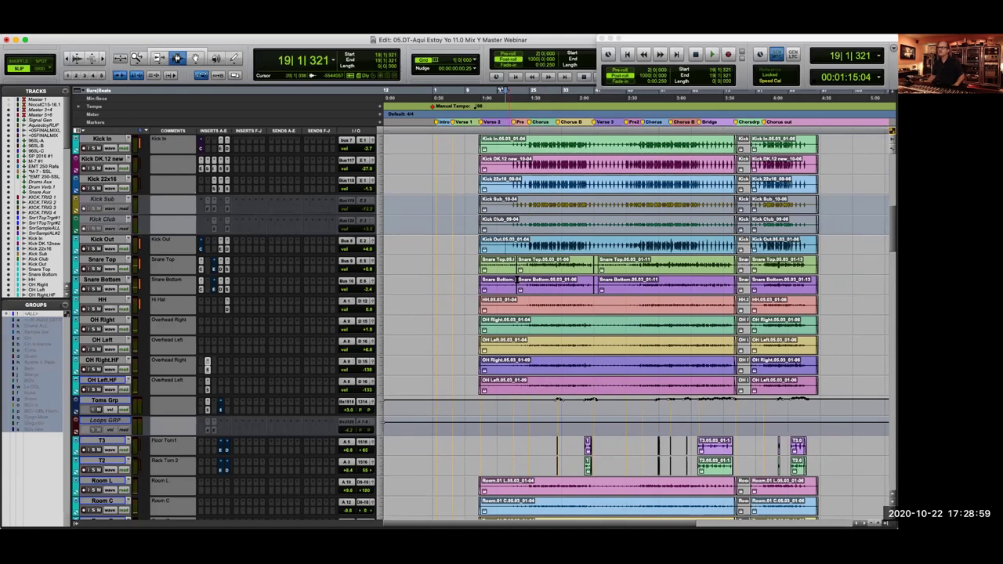
pyautogui.doubleClick(532, 341)
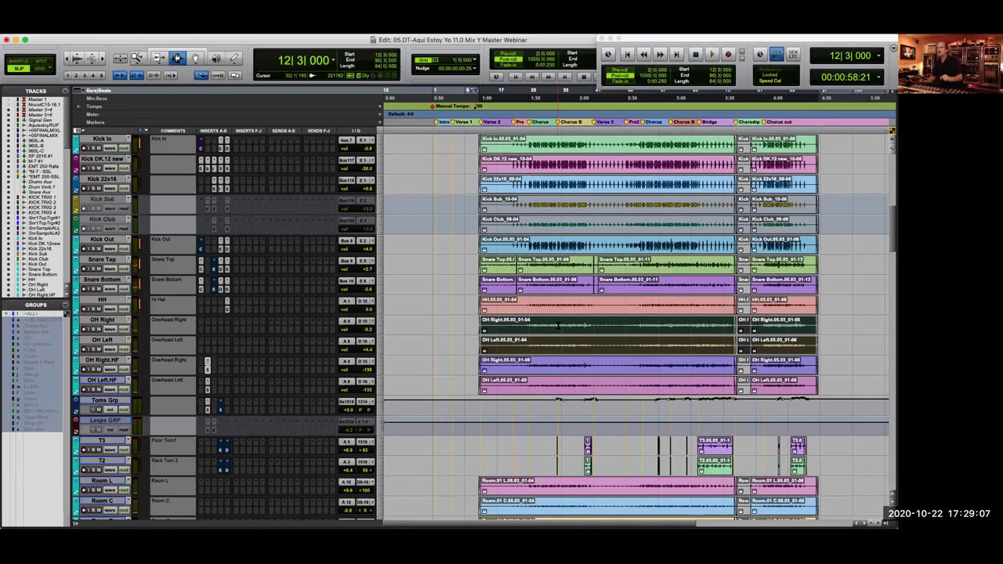
# Review the waveforms from the drums to the keys, strings and lead vocal, and return through the guitars to the bass and rooms
pyautogui.scroll(-2, 552, 306)
pyautogui.scroll(-10, 552, 306)
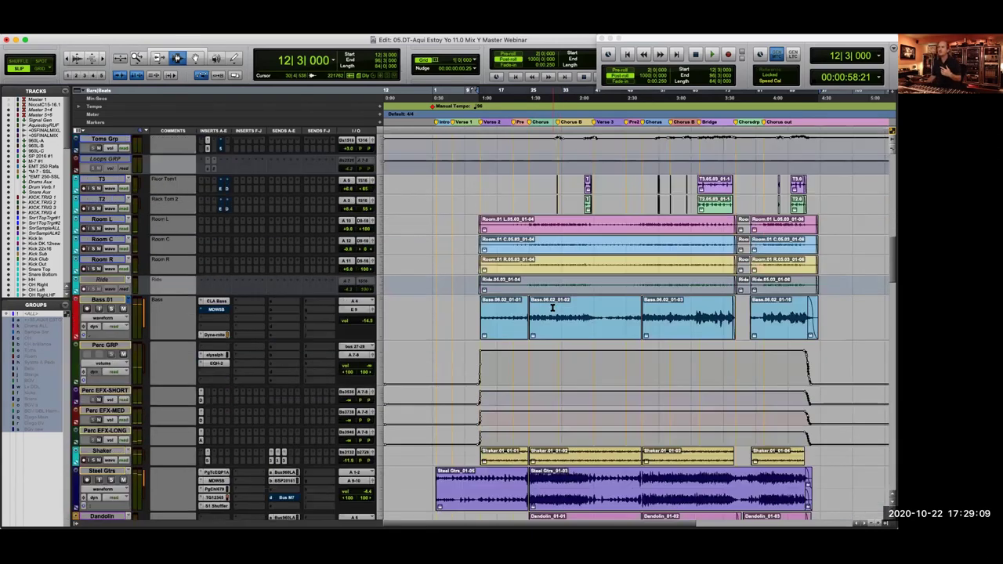
pyautogui.scroll(-15, 552, 306)
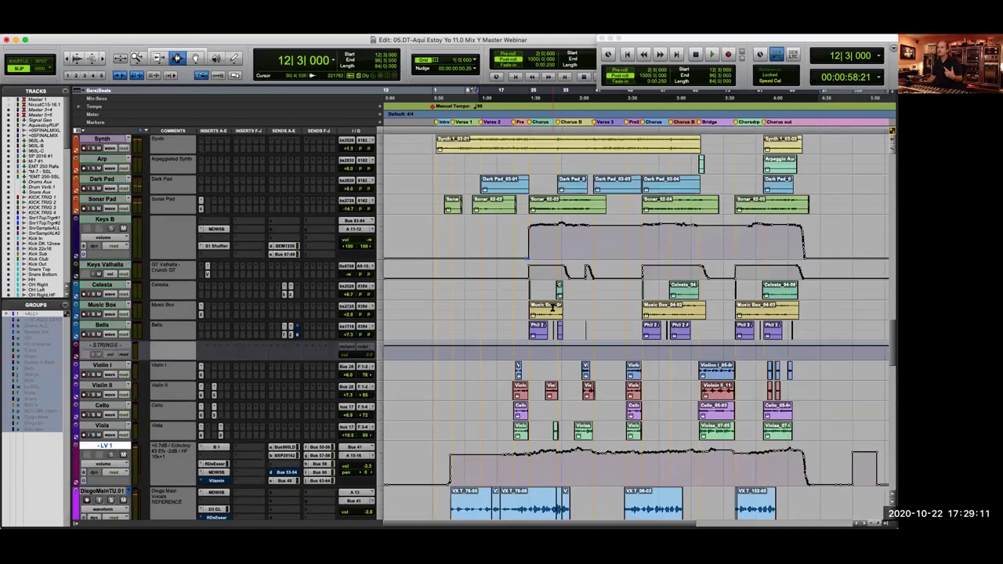
pyautogui.scroll(5, 552, 306)
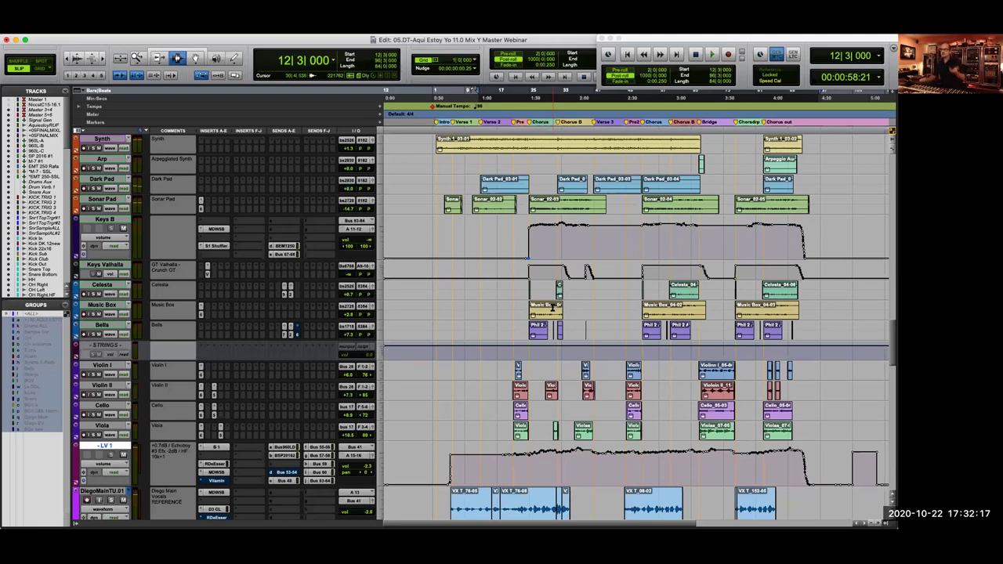
pyautogui.scroll(3, 441, 293)
pyautogui.scroll(10, 441, 293)
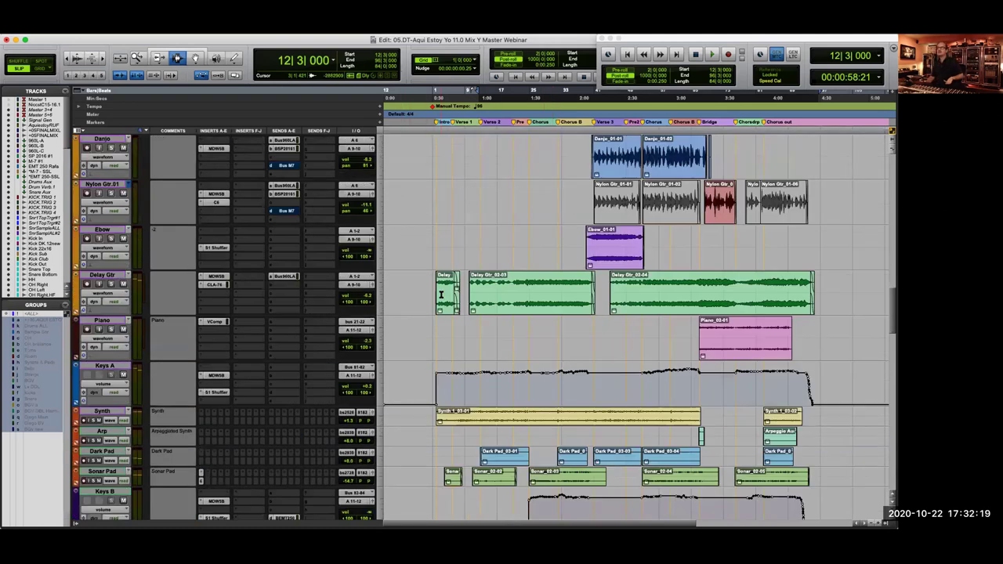
pyautogui.scroll(10, 423, 287)
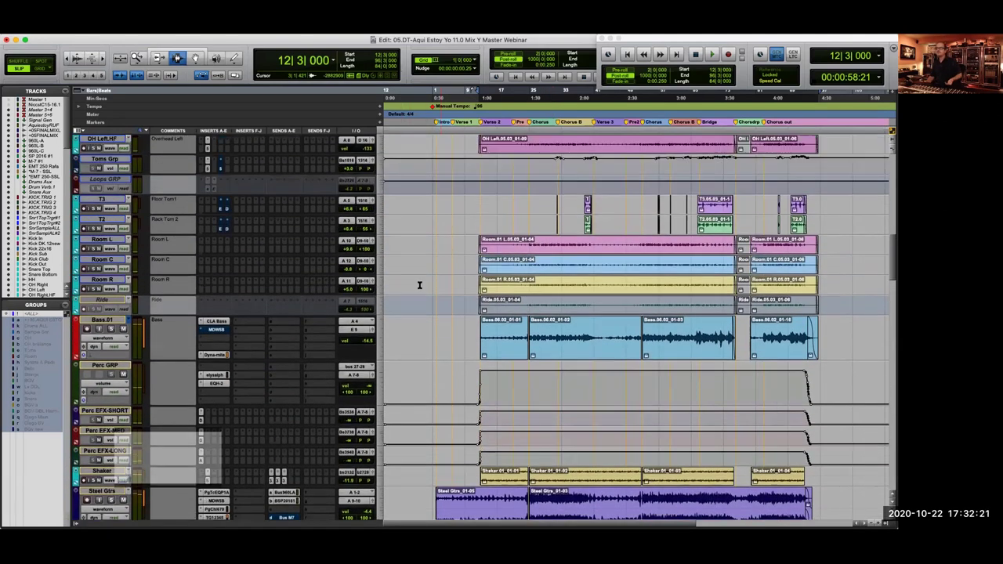
# Create two new stereo audio tracks directly below the left and right final mix tracks
pyautogui.scroll(10, 97, 225)
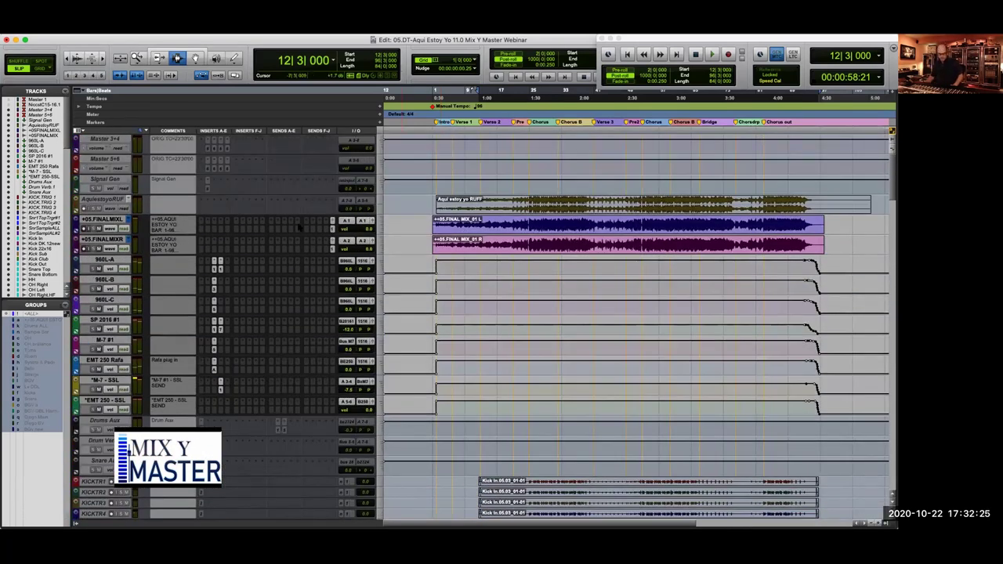
pyautogui.keyDown('shift'); pyautogui.click(102, 239); pyautogui.keyUp('shift')
pyautogui.press('super+shift+n')
pyautogui.click(355, 205)
pyautogui.click(344, 216)
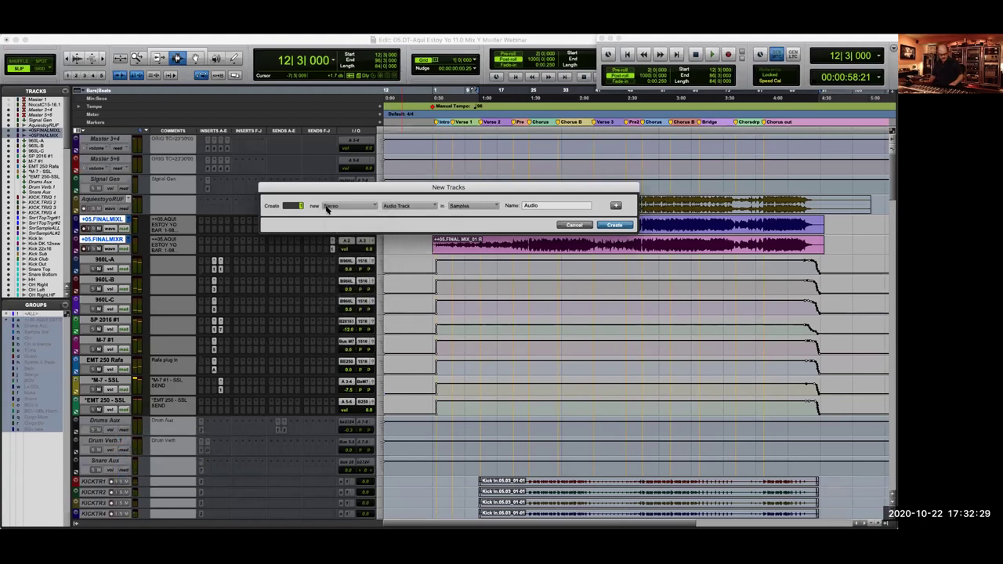
pyautogui.write('2')
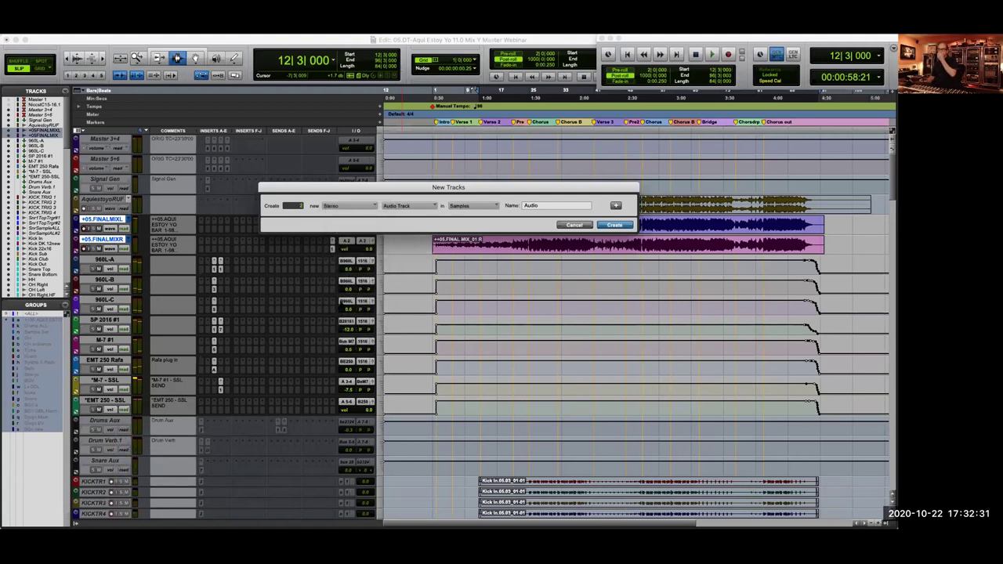
pyautogui.press('Return')
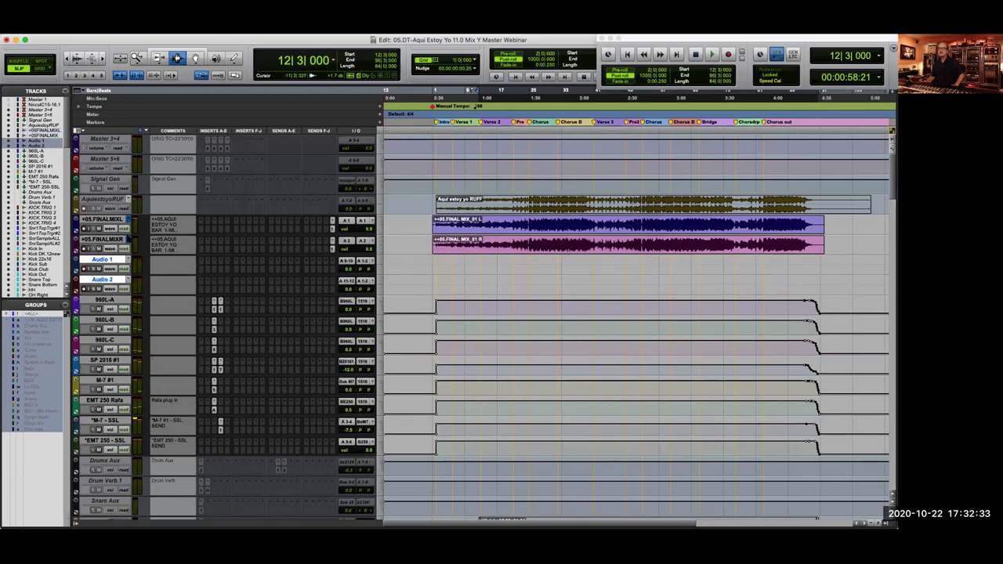
# Switch the final mix tracks to the +05.Piano STEM playlist and copy both piano stem clips onto the Audio 1 track
pyautogui.click(128, 220)
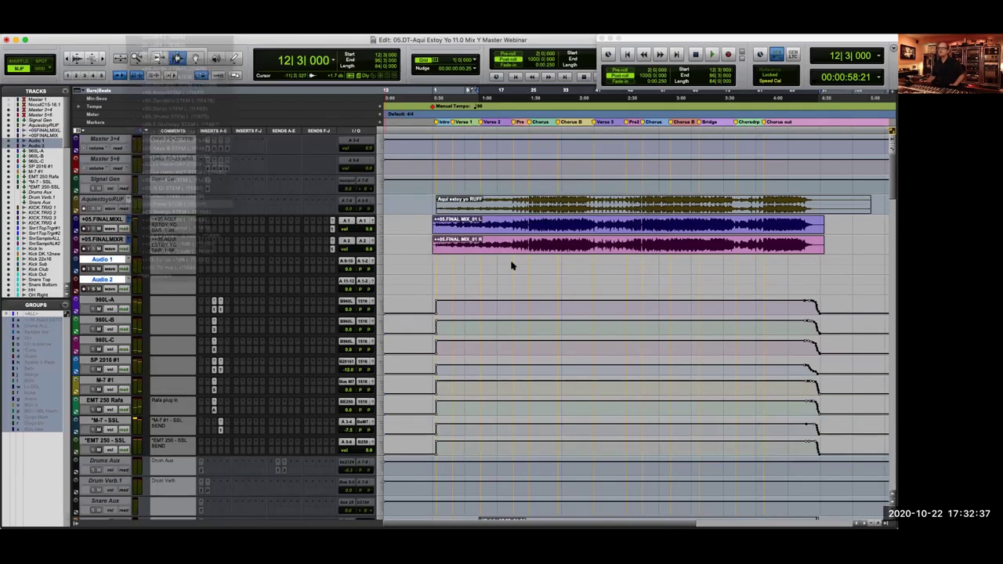
pyautogui.press('Escape')
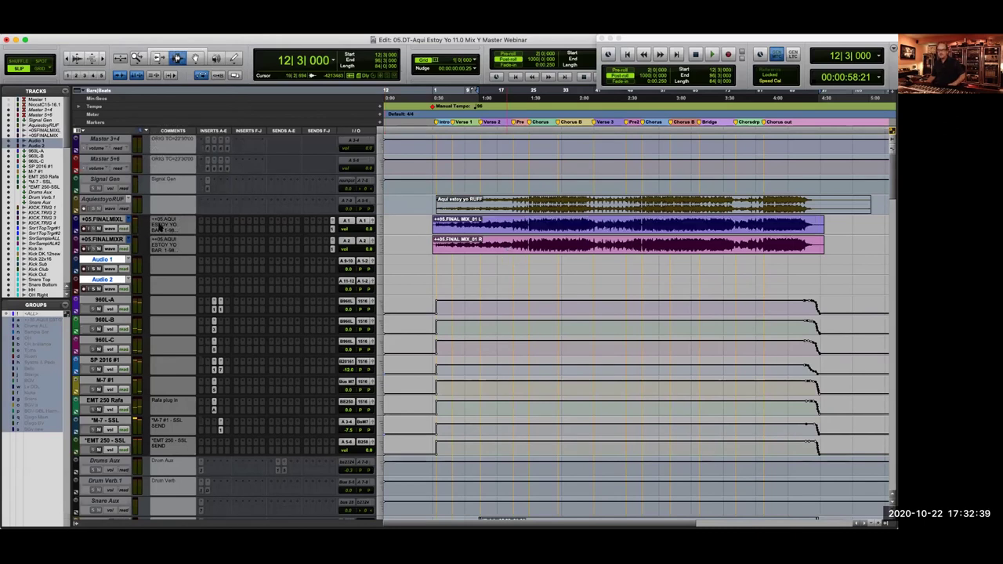
pyautogui.click(133, 222)
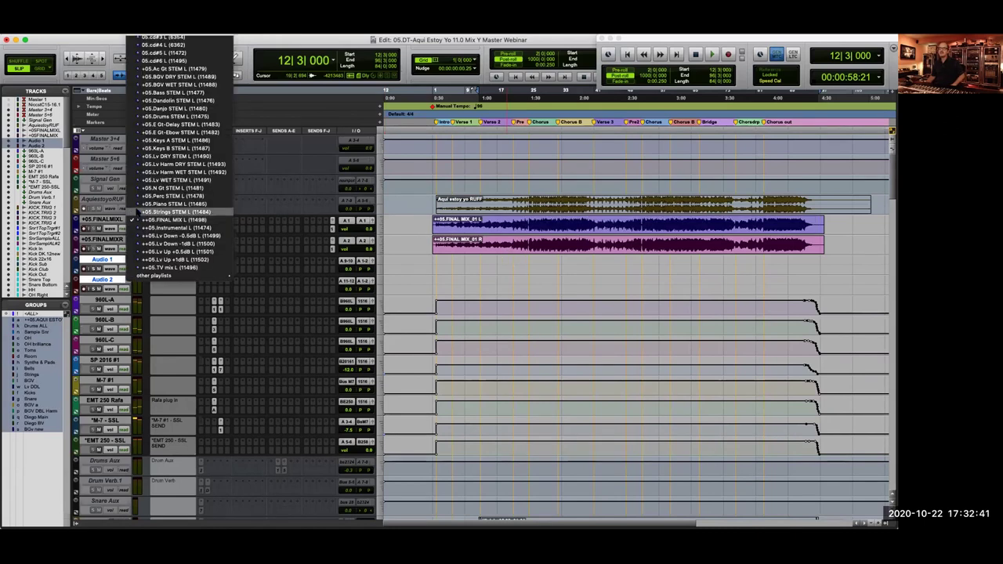
pyautogui.click(174, 204)
pyautogui.press('F8')
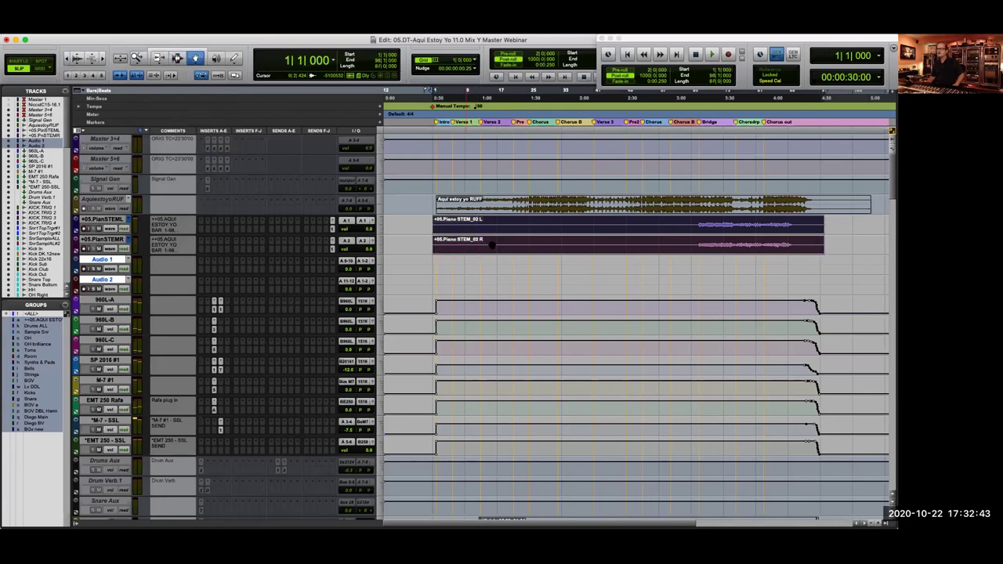
pyautogui.moveTo(467, 233); pyautogui.dragTo(488, 278)
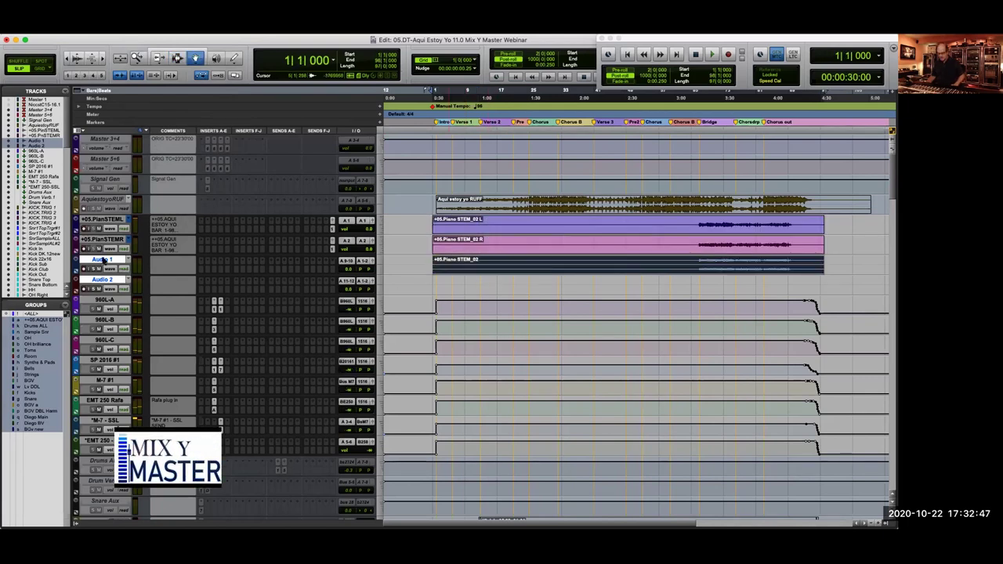
# Rename the Audio 1 track as Piano
pyautogui.doubleClick(103, 260)
pyautogui.write('Piano')
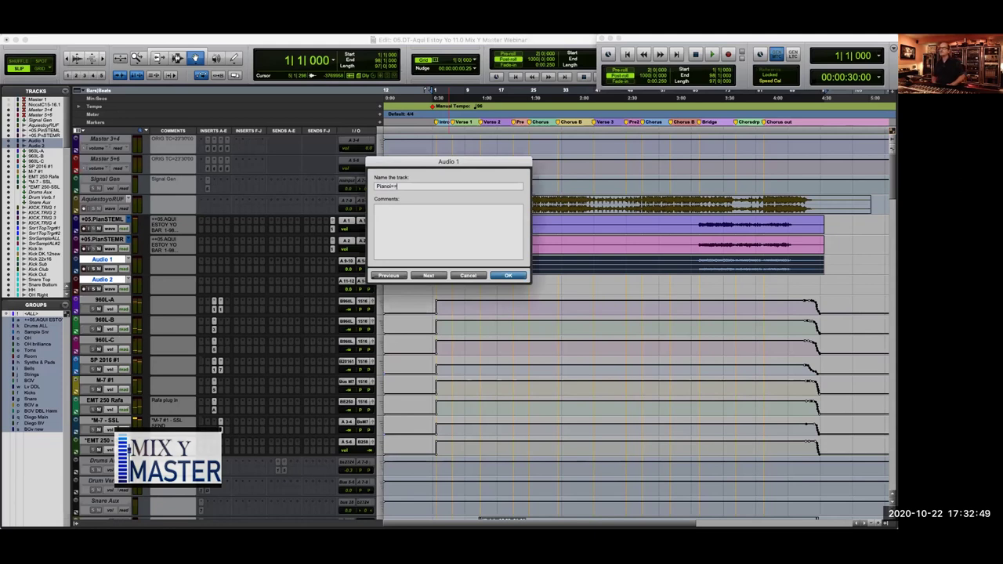
pyautogui.press('Return')
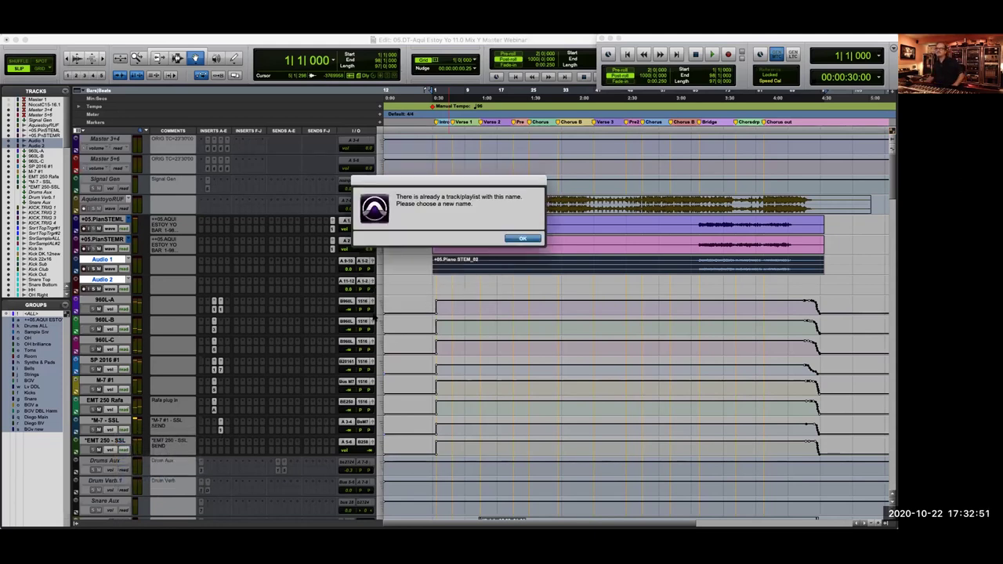
pyautogui.press('Return')
pyautogui.click(455, 276)
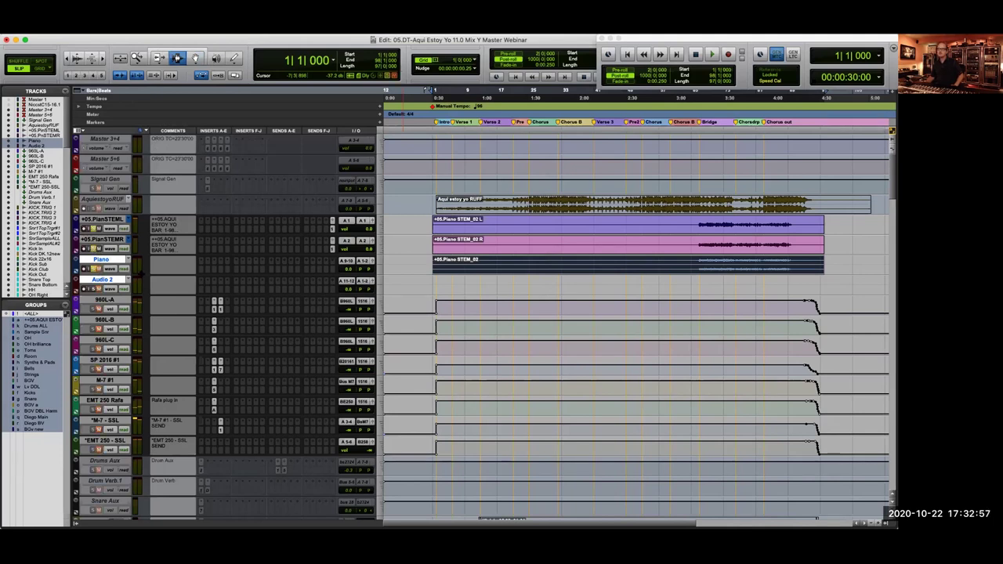
# Select and enlarge the two stem tracks and the Piano track, and place the edit cursor at the piano's entry in the bridge
pyautogui.click(101, 220)
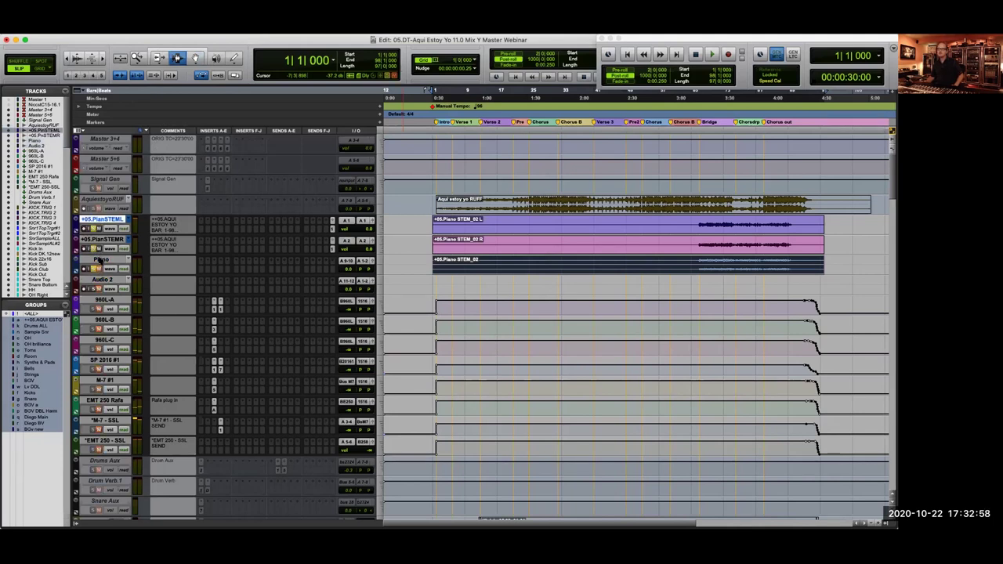
pyautogui.click(383, 268)
pyautogui.click(399, 282)
pyautogui.hscroll(5, 638, 277)
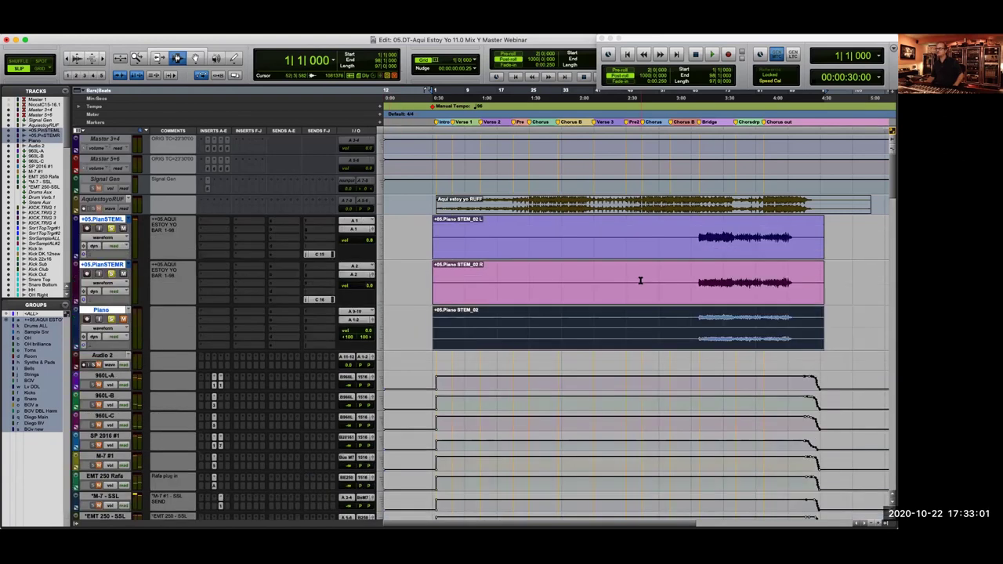
pyautogui.hscroll(-3, 637, 277)
pyautogui.click(472, 322)
pyautogui.press('Tab')
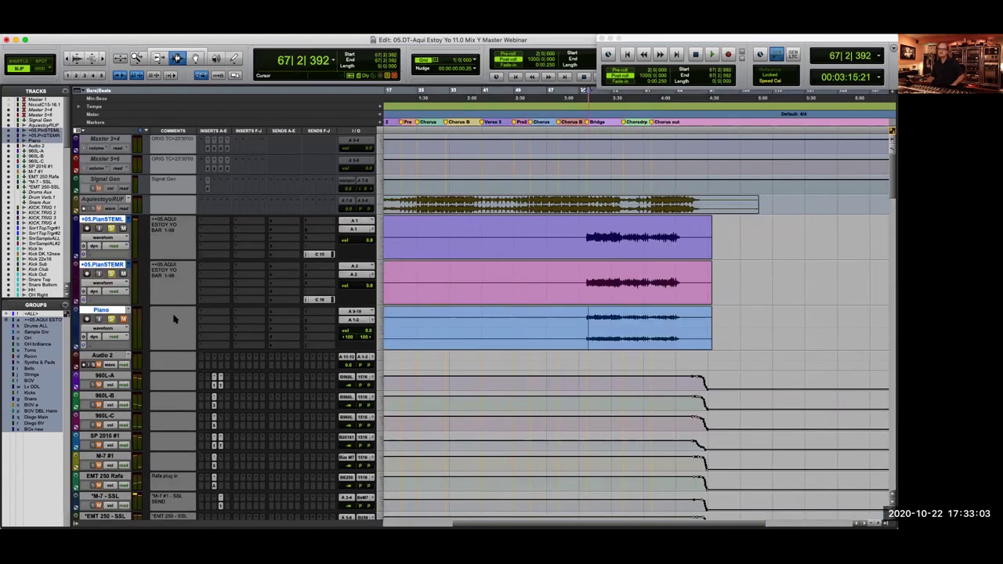
# Insert the MDW parametric EQ on the Piano track and load the Lv HPF Channel preset
pyautogui.click(205, 324)
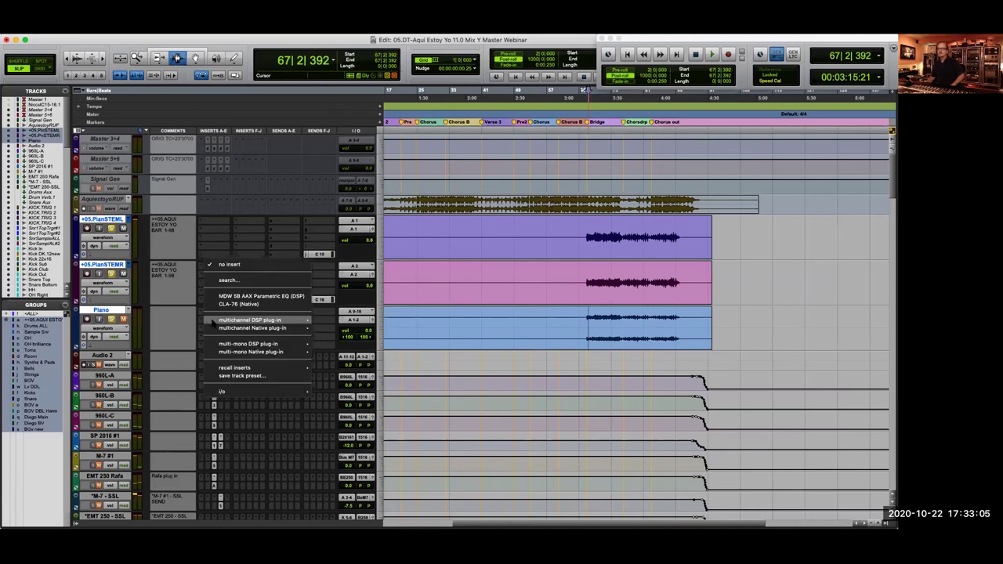
pyautogui.moveTo(220, 322)
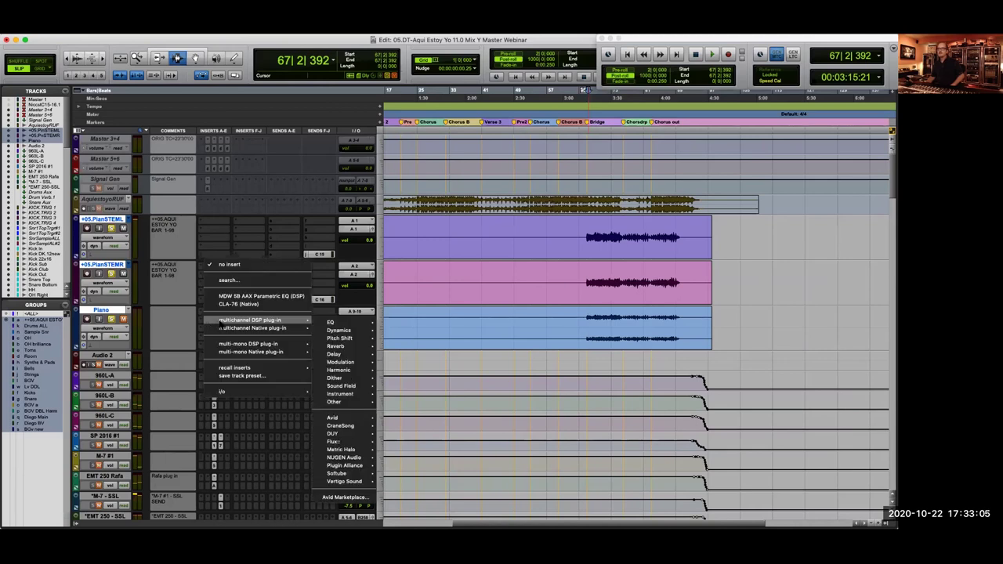
pyautogui.click(486, 251)
pyautogui.click(365, 55)
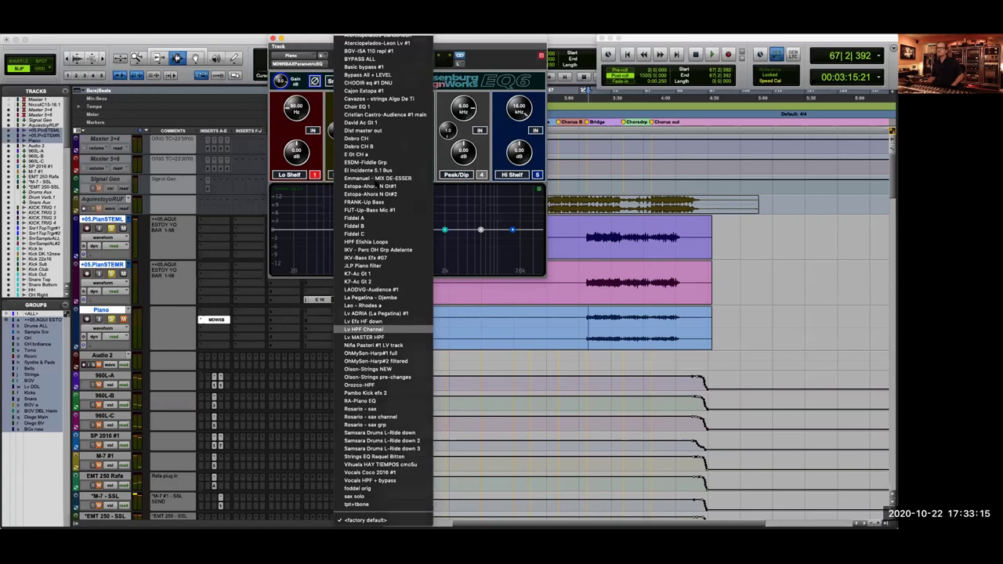
pyautogui.click(369, 329)
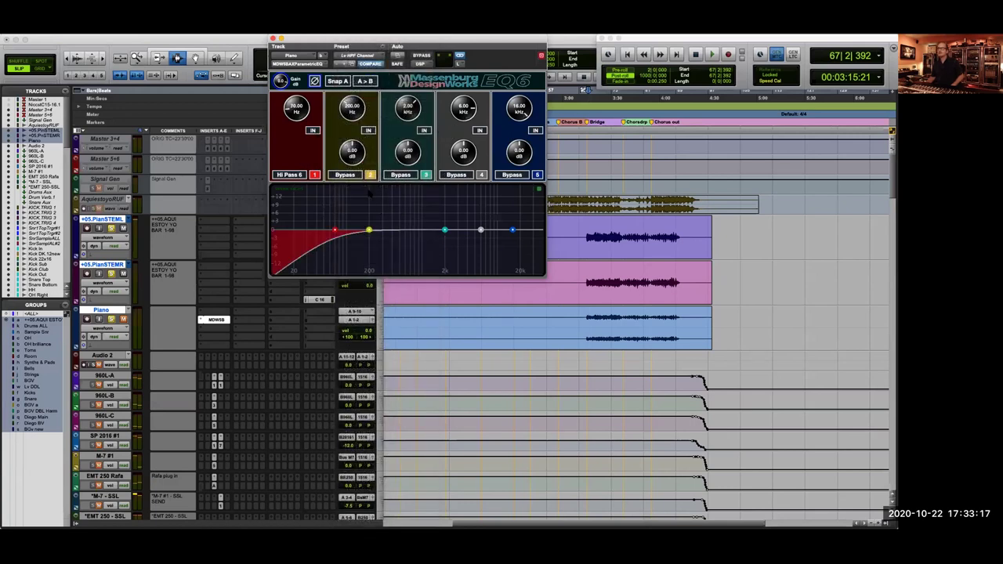
# Disable the EQ's high-pass band, invert the Piano track's polarity and close the plug-in window
pyautogui.click(313, 130)
pyautogui.click(296, 174)
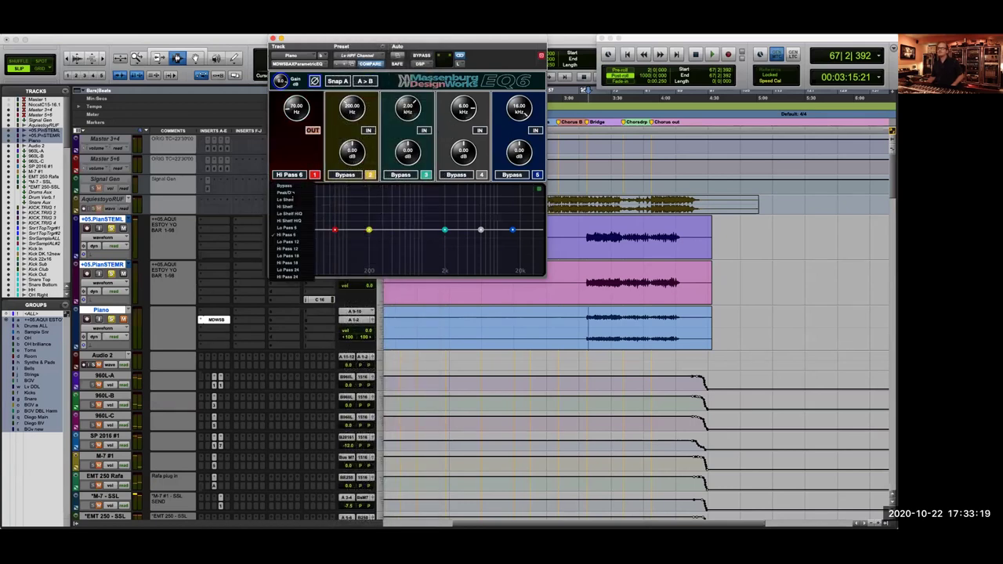
pyautogui.click(357, 176)
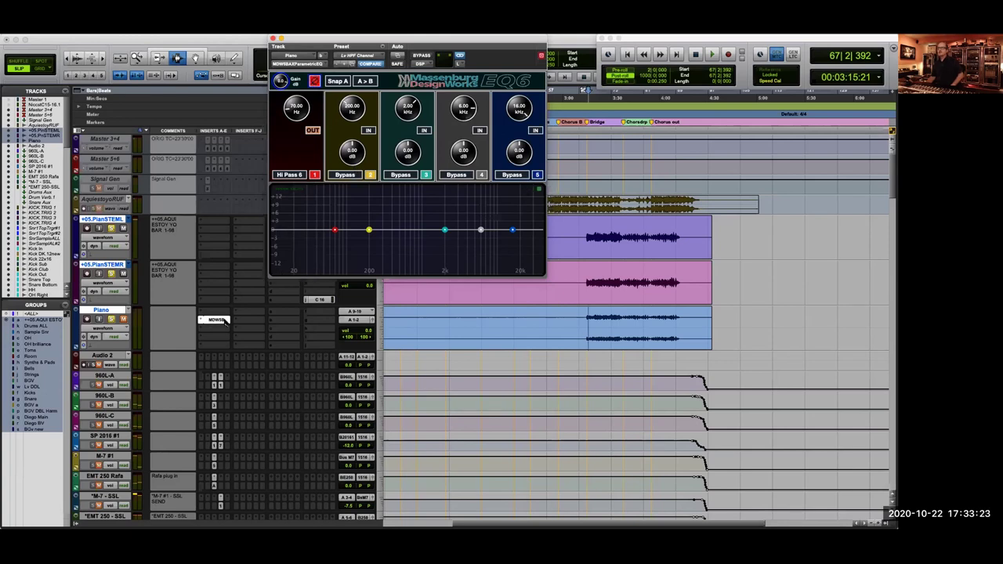
pyautogui.click(225, 320)
# Place the edit cursor just before the bridge and switch the stem tracks back to the ++05.FINAL MIX playlist
pyautogui.click(583, 322)
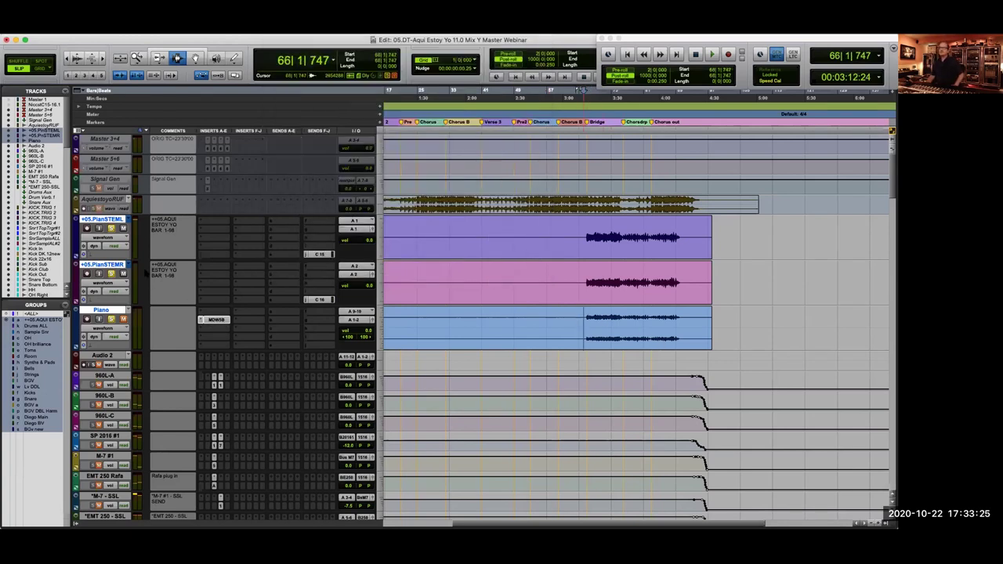
pyautogui.click(125, 219)
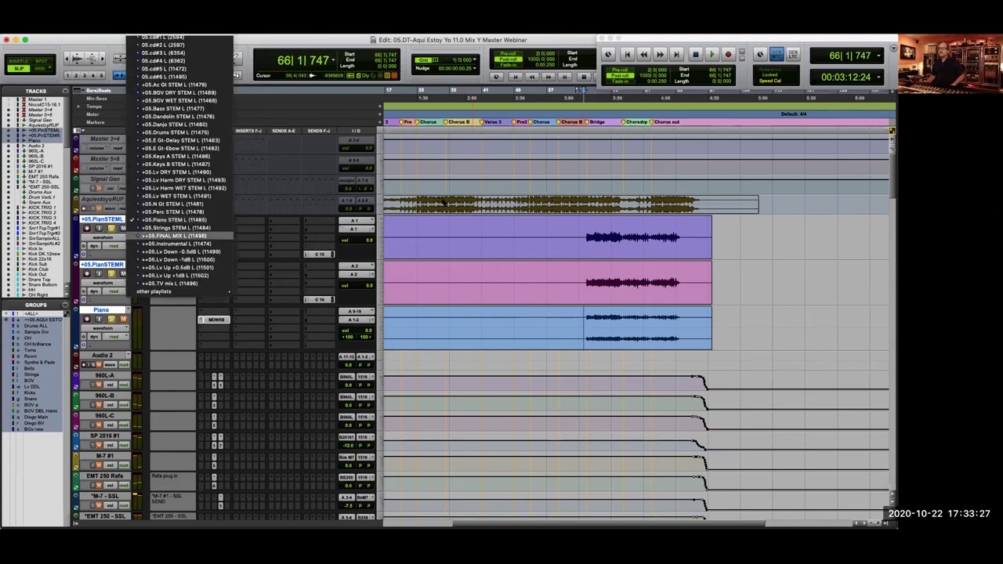
pyautogui.click(180, 236)
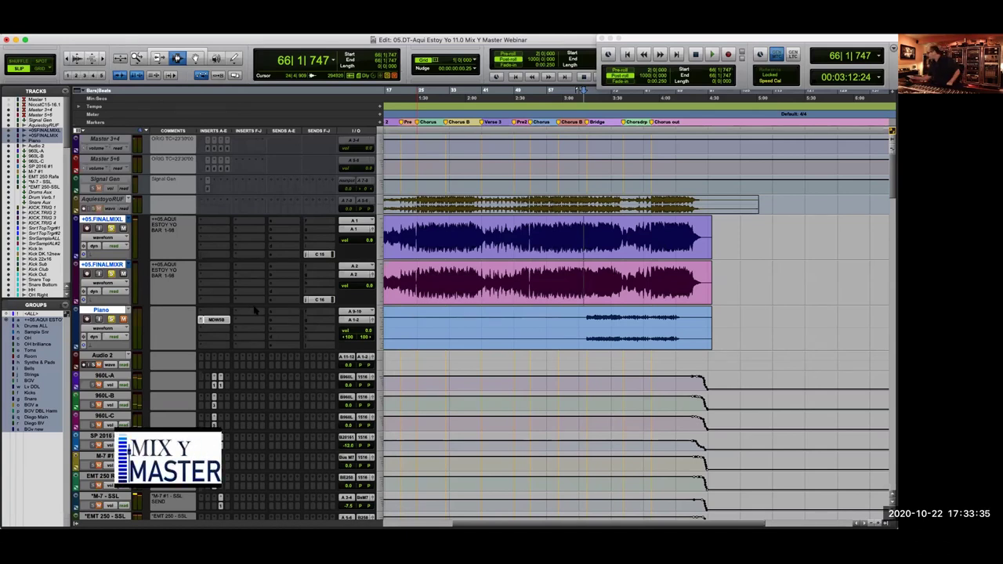
# Audition the bridge repeatedly with the final mix and polarity-inverted Piano track, briefly viewing the right mix track's C 16 send
pyautogui.press('space')
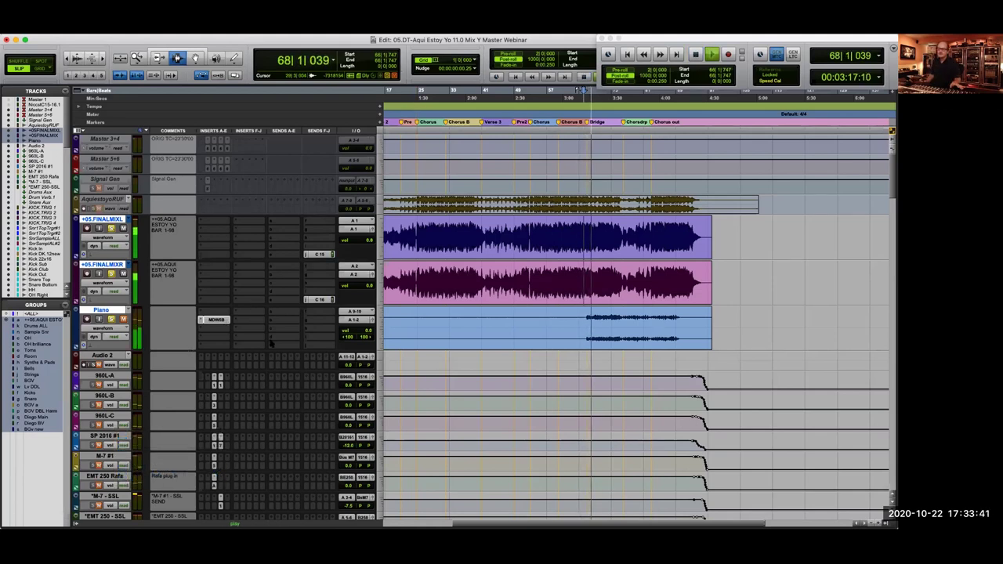
pyautogui.click(319, 300)
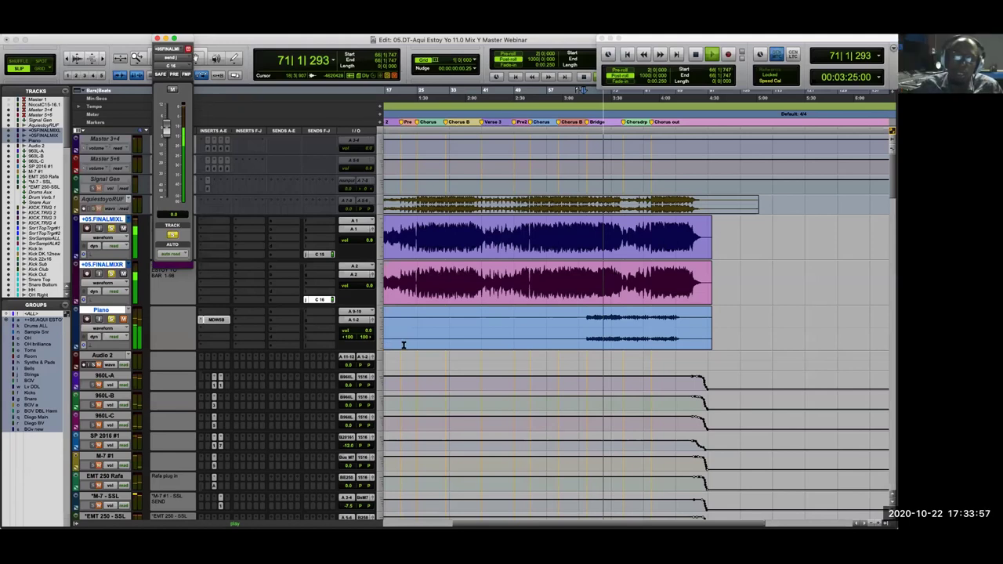
pyautogui.press('super+w')
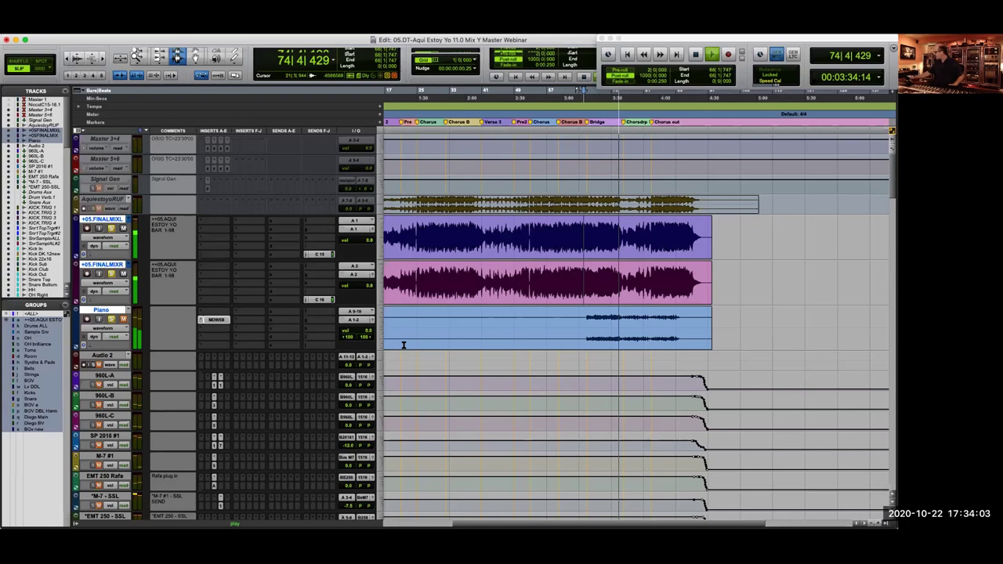
pyautogui.press('space')
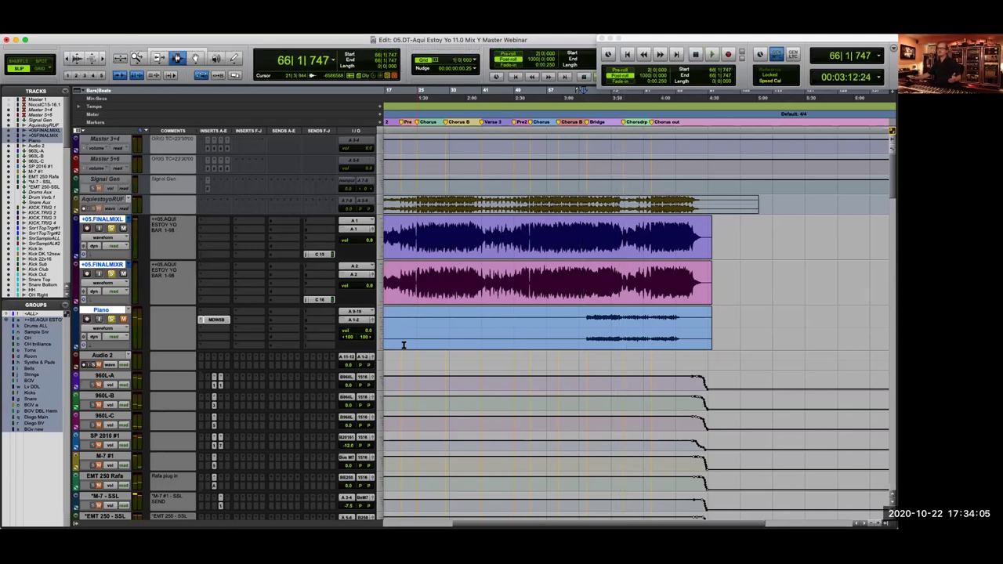
pyautogui.press('space')
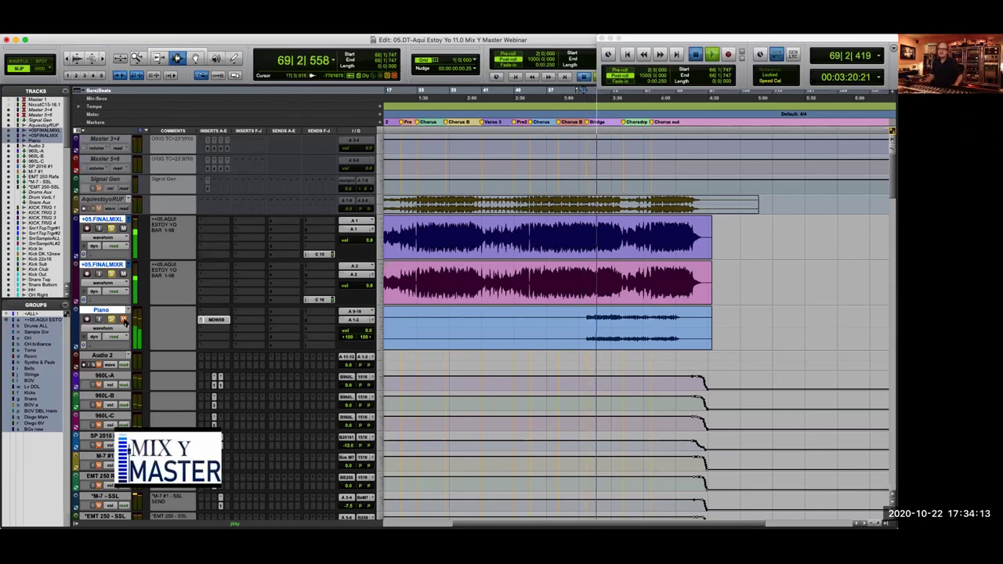
pyautogui.press('space')
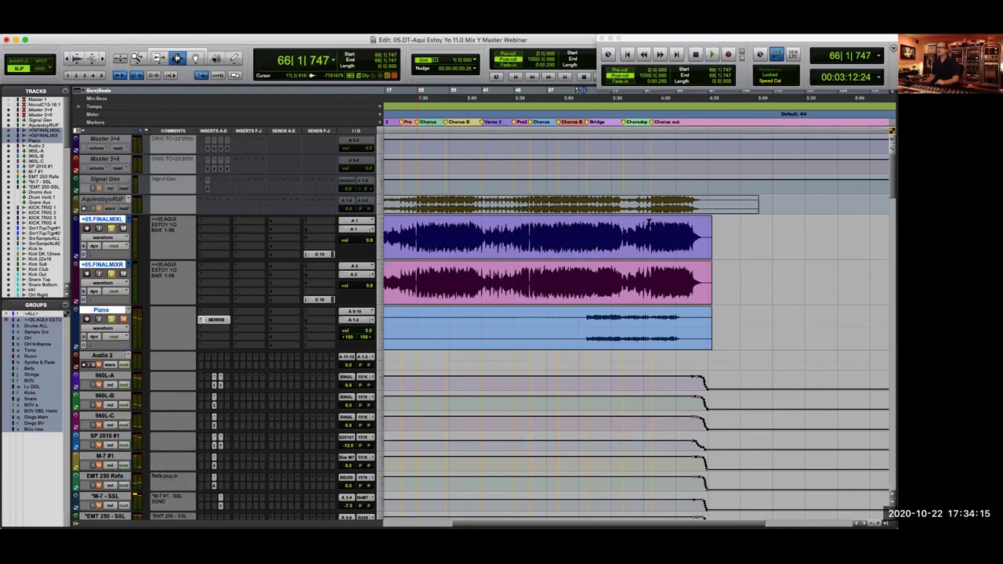
pyautogui.press('space')
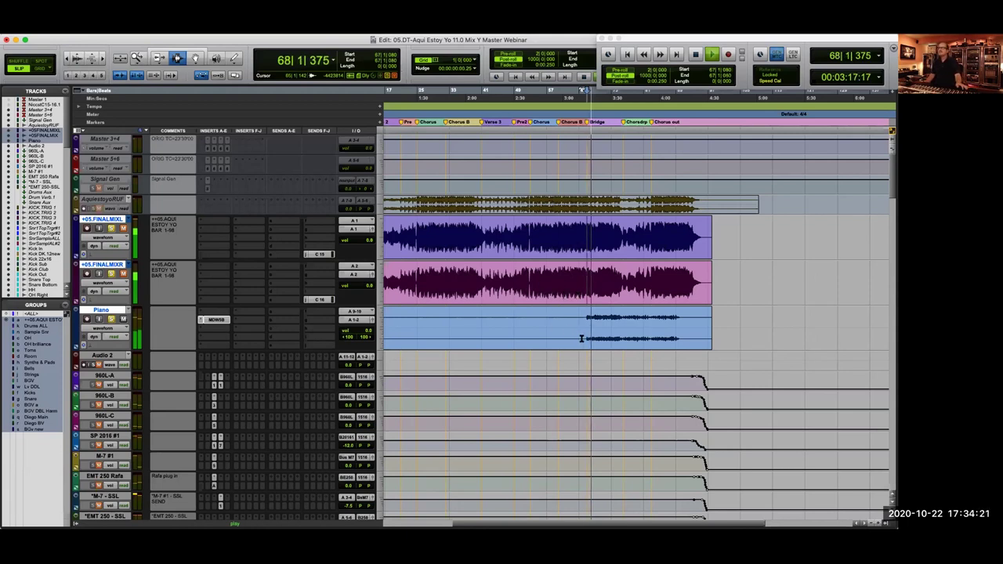
pyautogui.press('space')
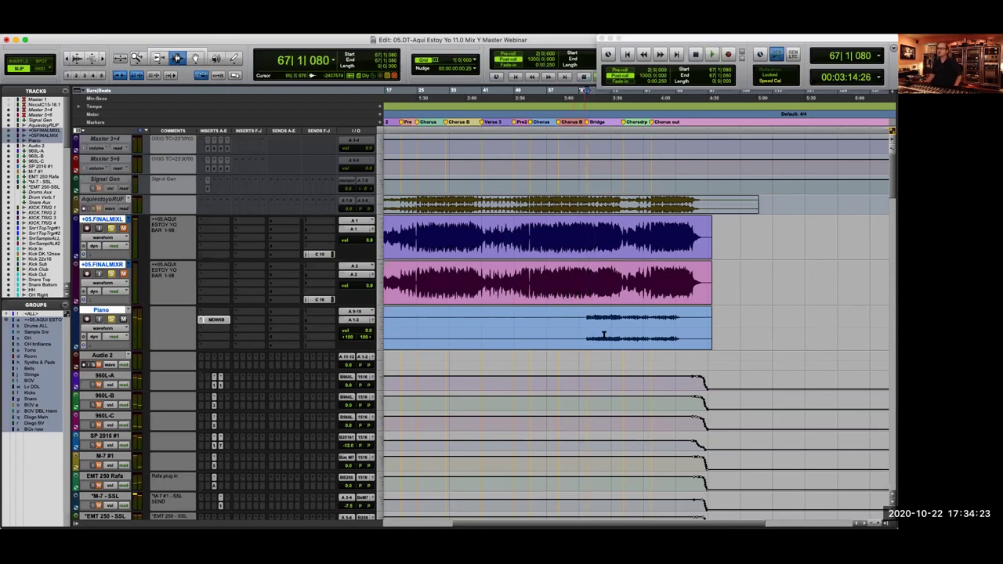
# Separate the bridge section of the Piano clip into its own clip and select the remaining clip after it
pyautogui.hotkey('alt', 'Tab')
pyautogui.keyDown('shift'); pyautogui.click(620, 336); pyautogui.keyUp('shift')
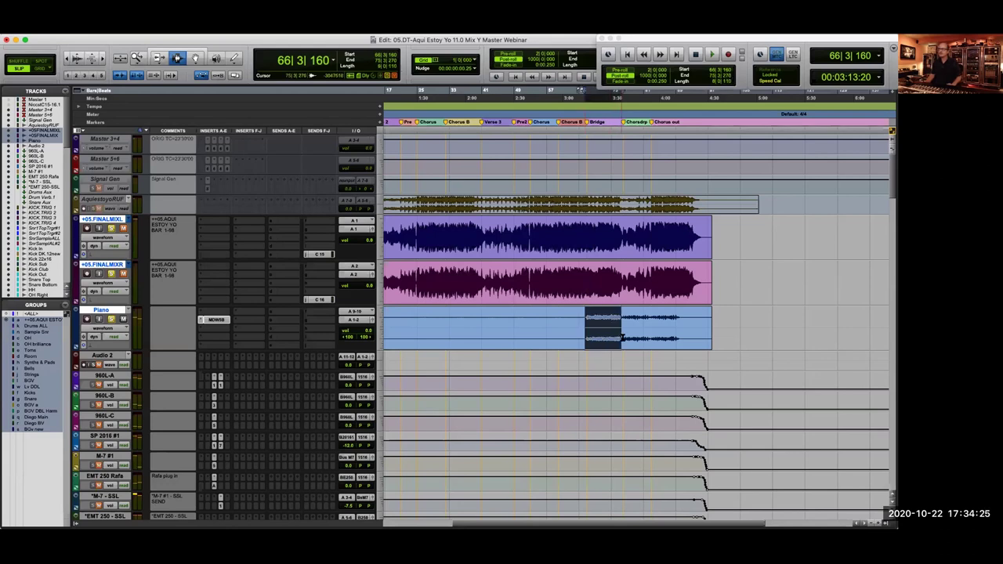
pyautogui.press('super+e')
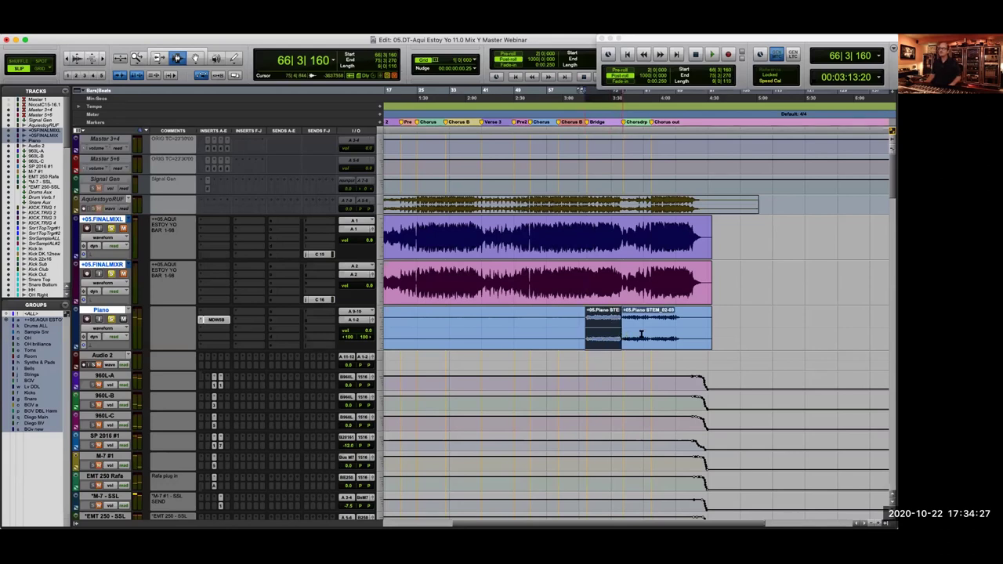
pyautogui.doubleClick(641, 336)
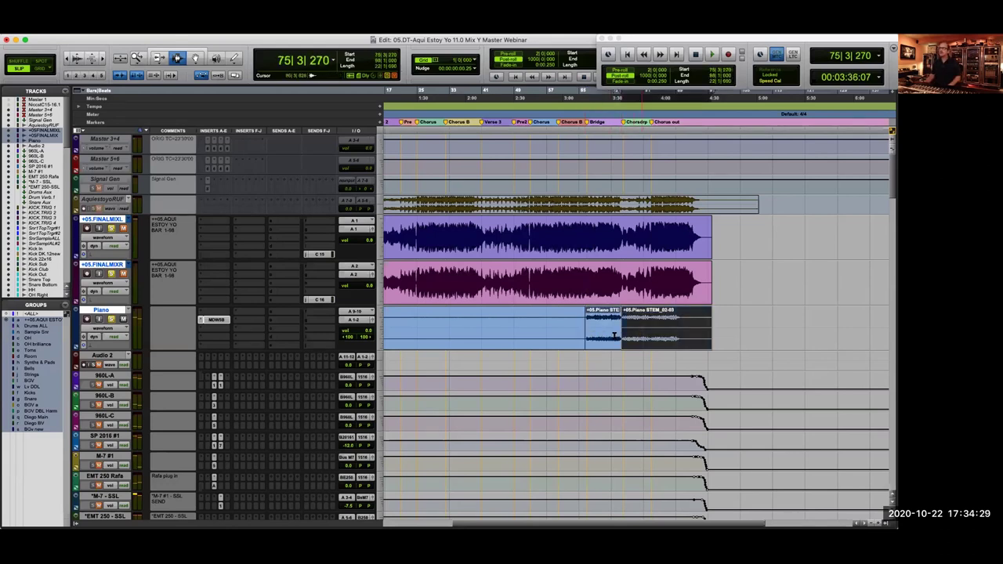
# Delete the Piano clip before the bridge, then select the bridge clip and audition it against the final mix
pyautogui.doubleClick(551, 334)
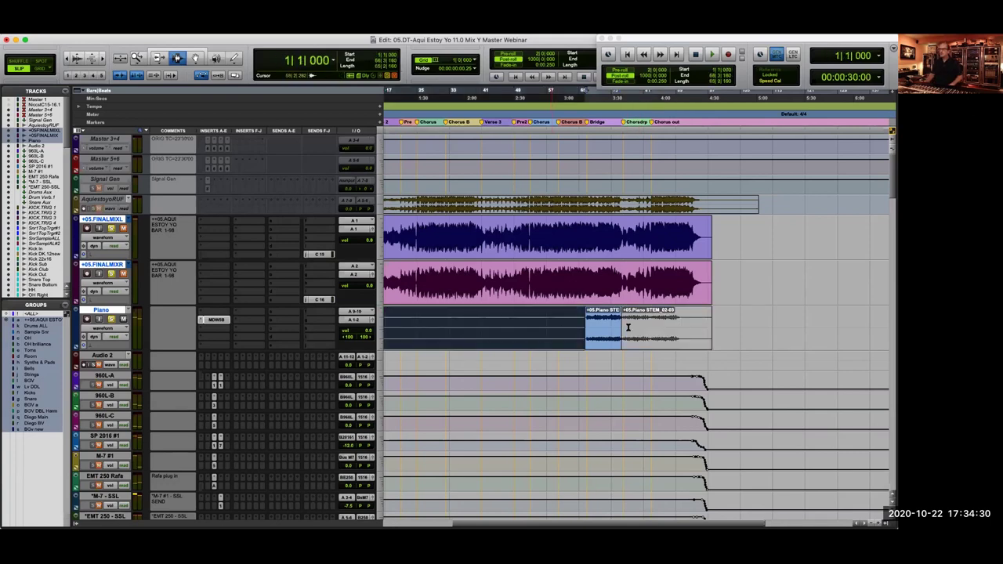
pyautogui.doubleClick(605, 332)
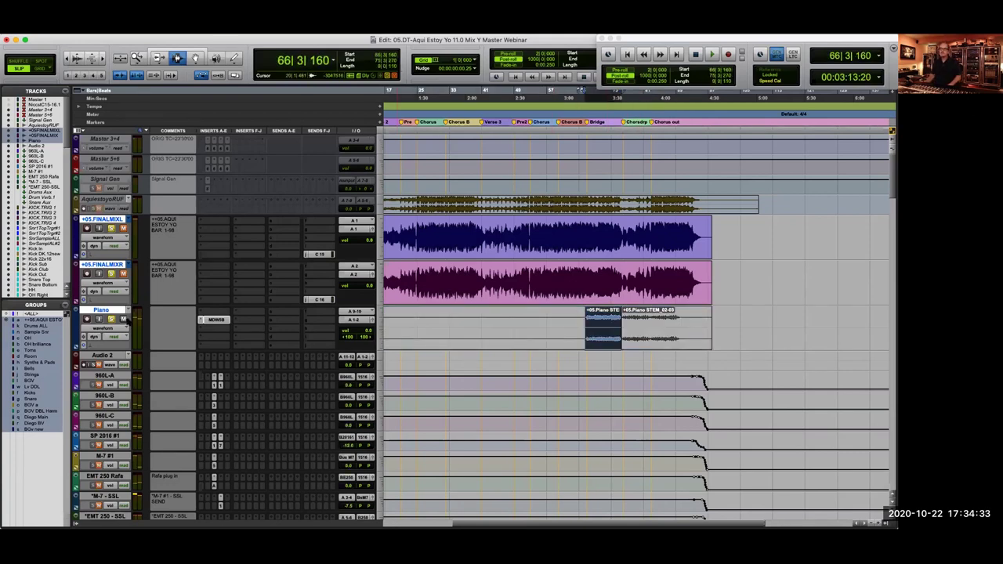
pyautogui.click(215, 319)
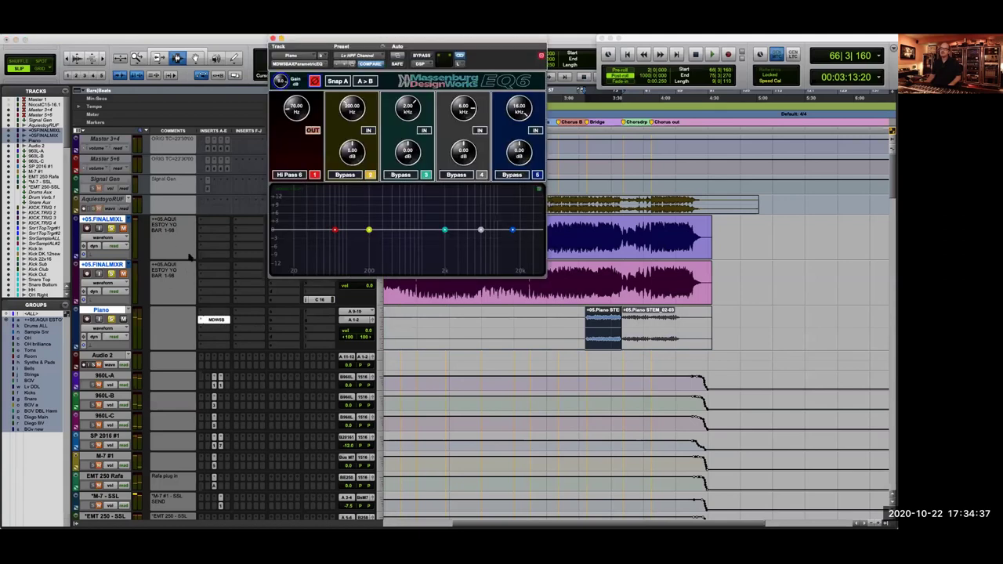
pyautogui.click(215, 319)
pyautogui.press('space')
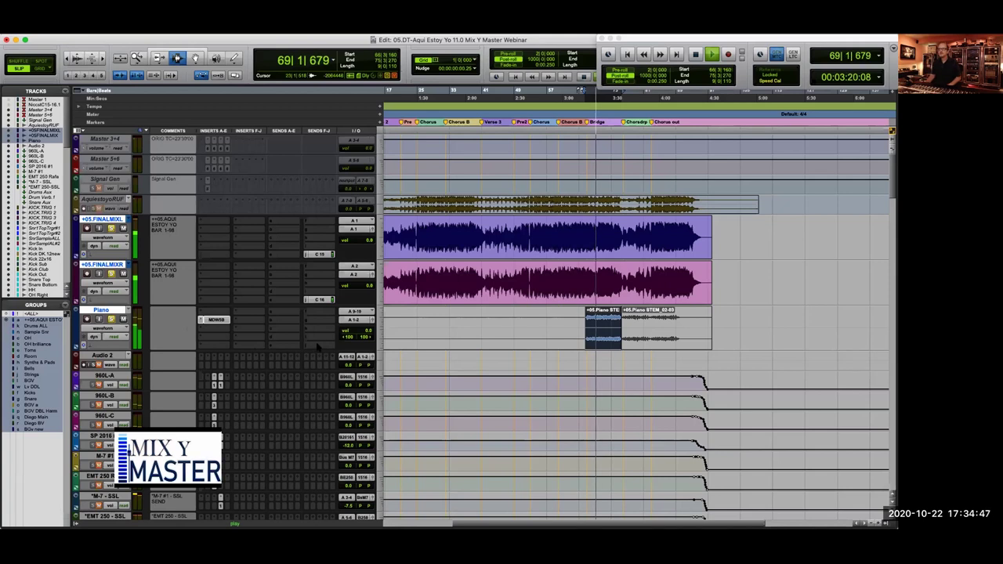
pyautogui.press('space')
# Add a C 15-16 stereo send at 0.0 dB to the Piano track and audition the bridge
pyautogui.click(321, 314)
pyautogui.moveTo(329, 354)
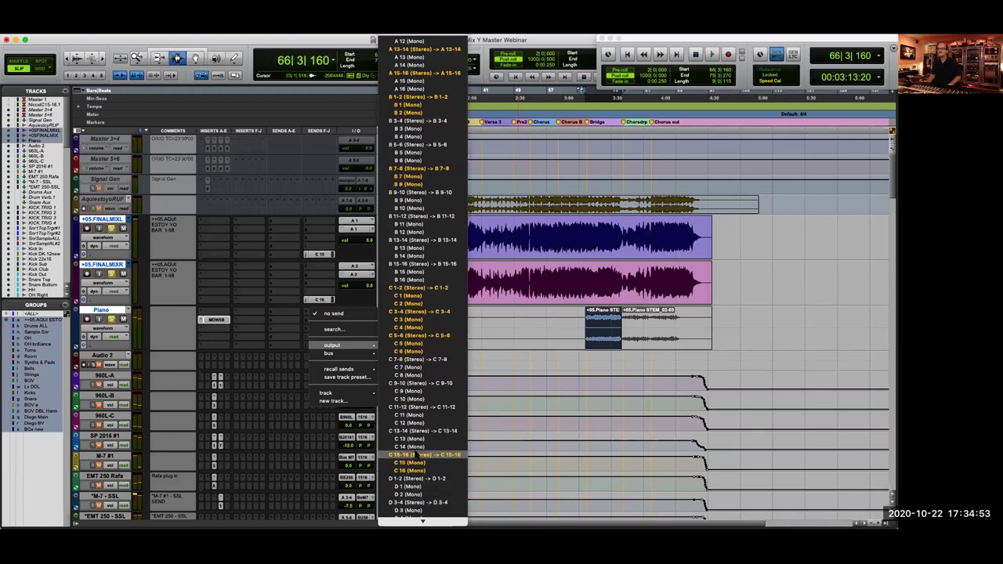
pyautogui.click(423, 454)
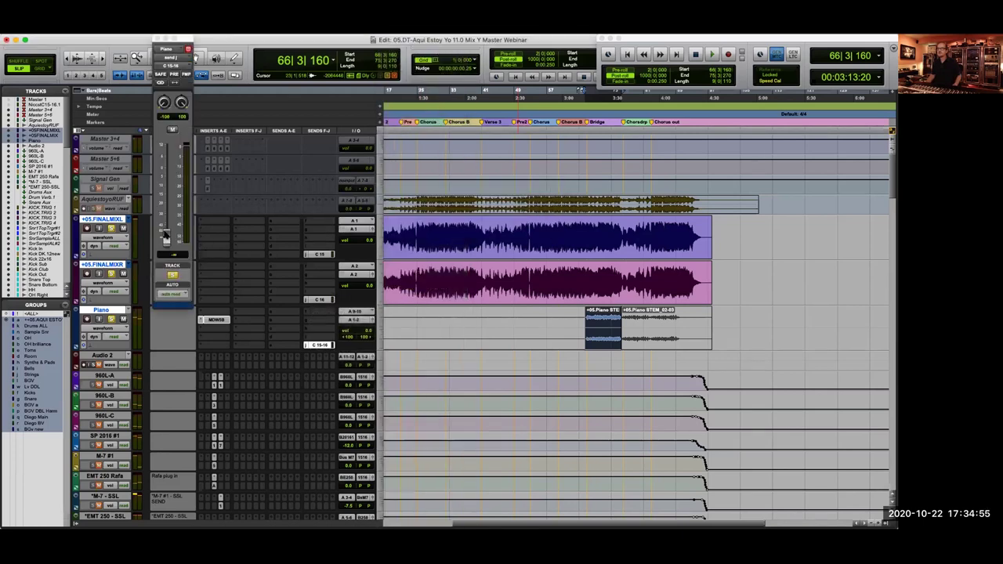
pyautogui.keyDown('alt'); pyautogui.click(166, 235); pyautogui.keyUp('alt')
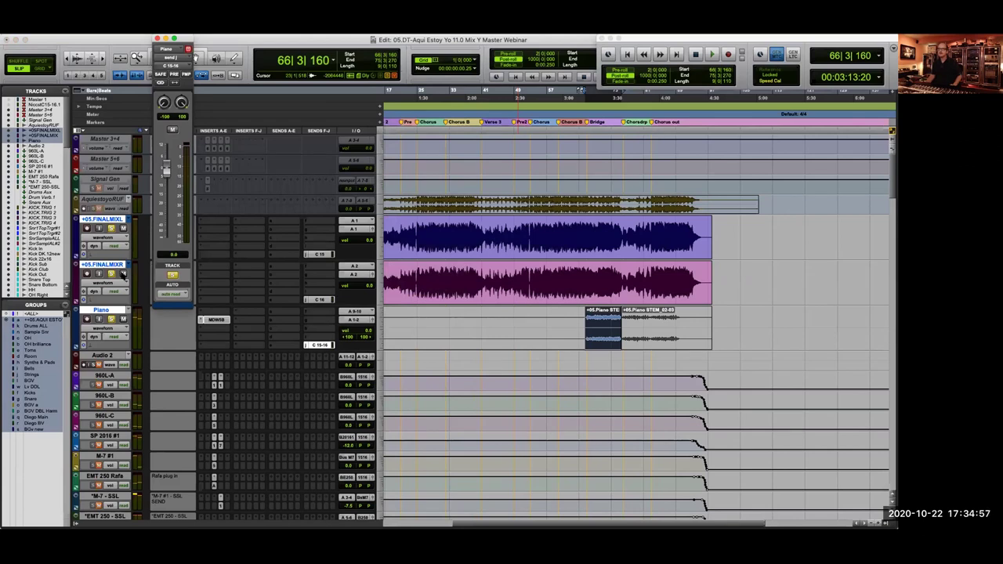
pyautogui.click(354, 319)
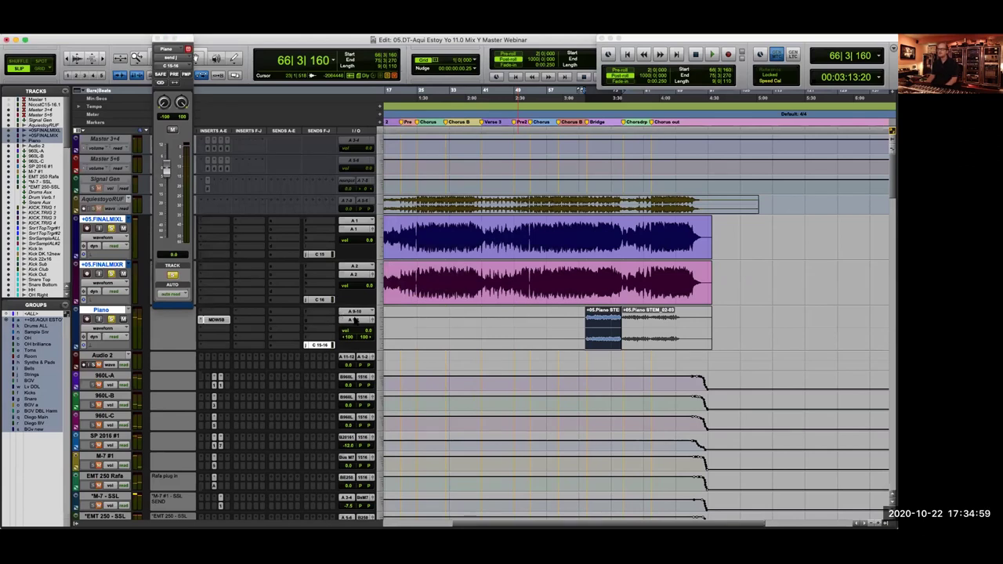
pyautogui.press('space')
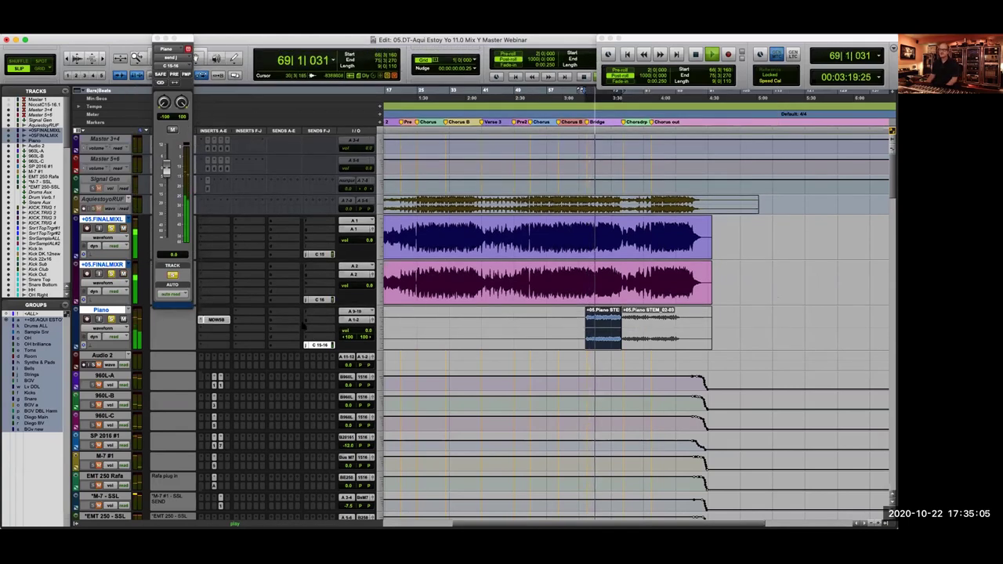
pyautogui.press('space')
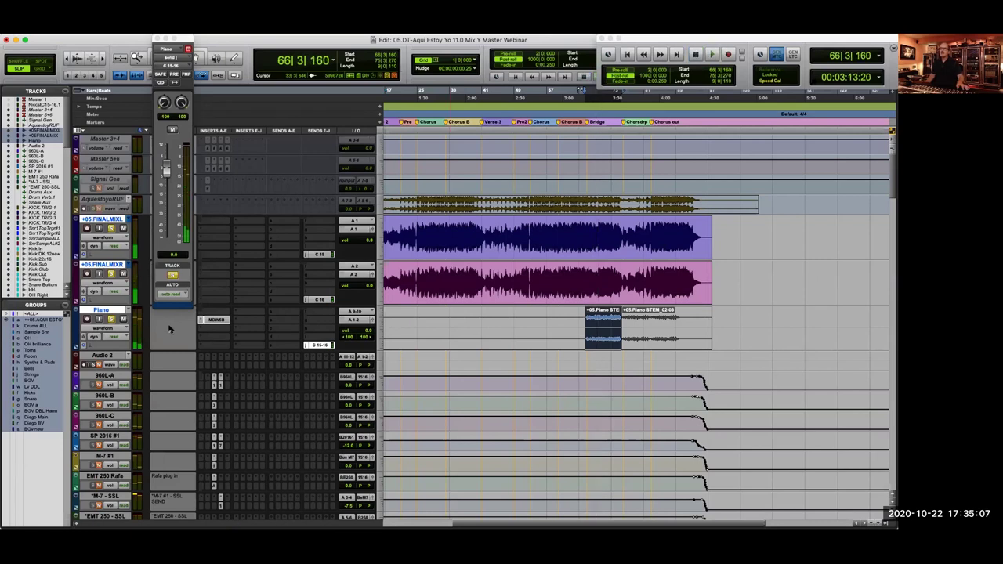
# Copy the bridge section from the +05.Drums STEM playlist onto the Piano track and rename that track Drums
pyautogui.click(129, 220)
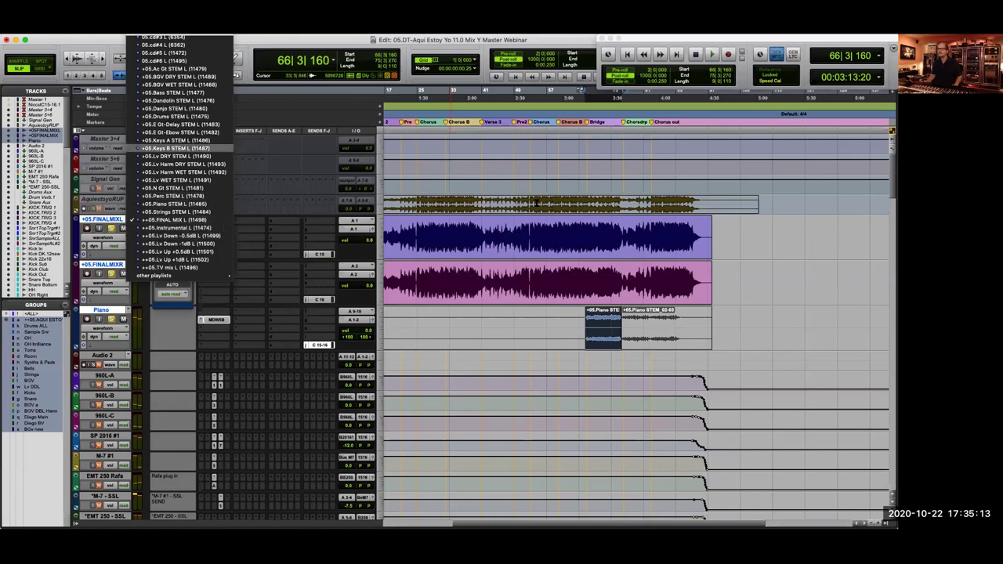
pyautogui.press('Return')
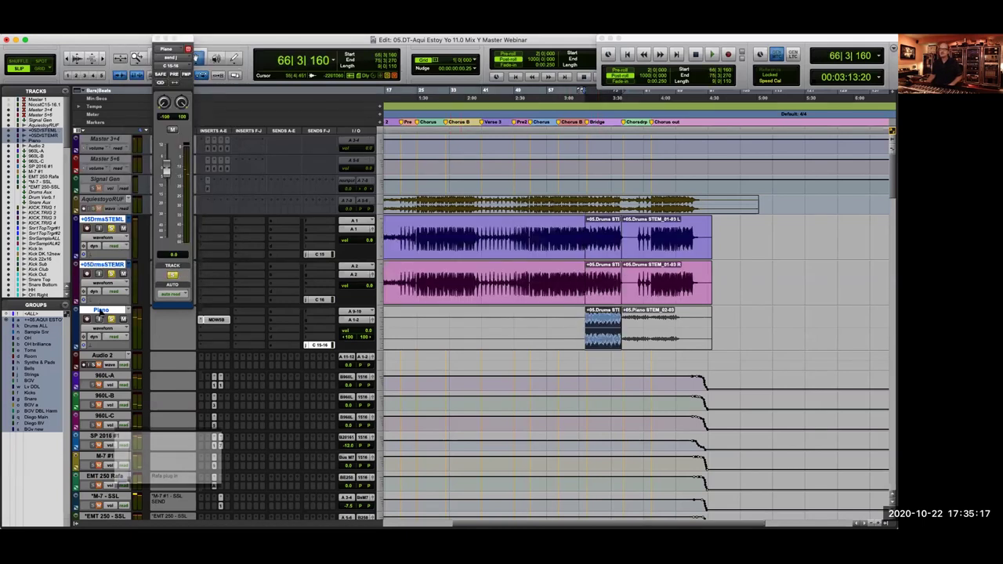
pyautogui.doubleClick(101, 310)
pyautogui.write('Dru')
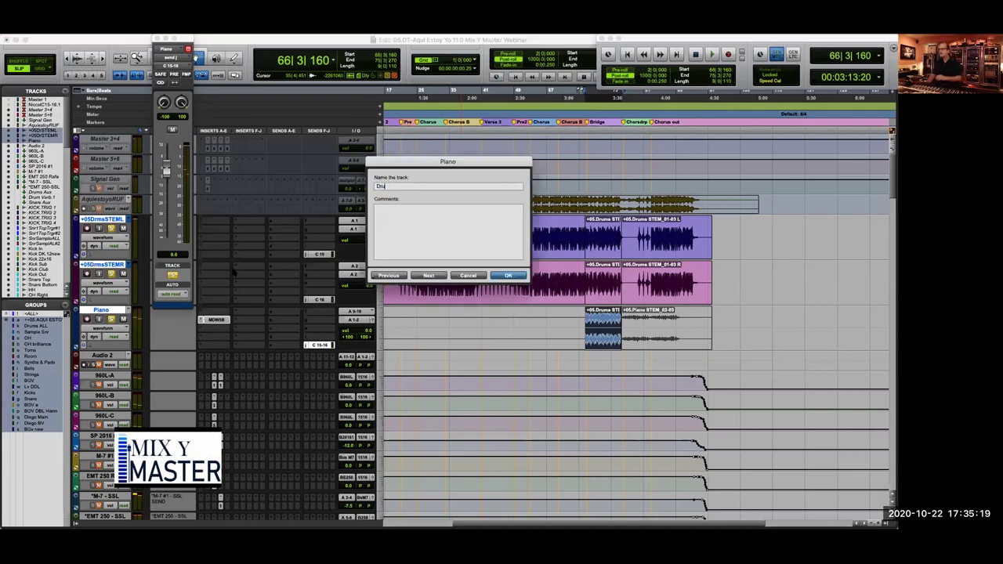
pyautogui.write('ms')
pyautogui.press('Return')
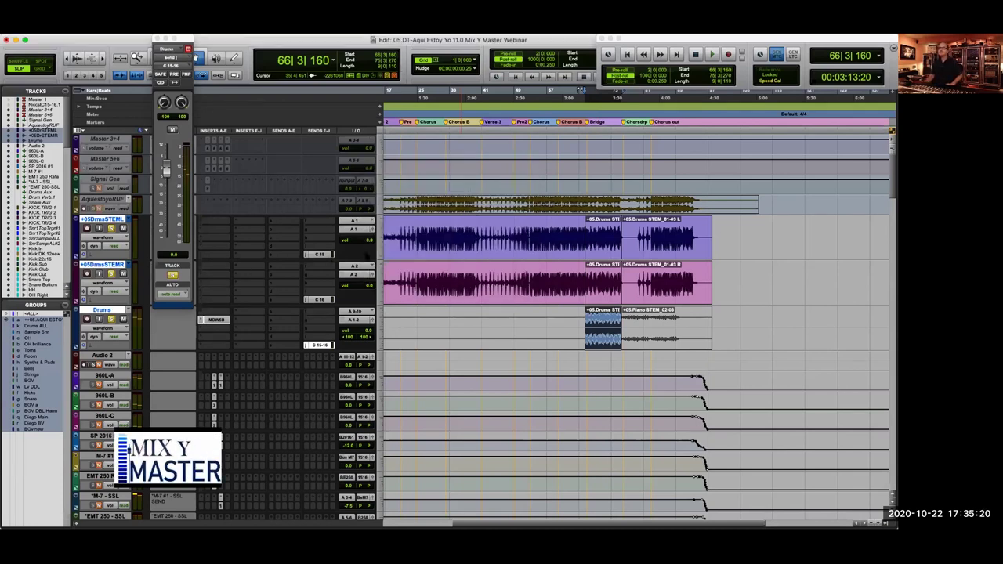
# Rejoin the separated drum stem clips and switch the stem tracks back to the ++05.FINAL MIX playlist
pyautogui.click(550, 254)
pyautogui.press('Return')
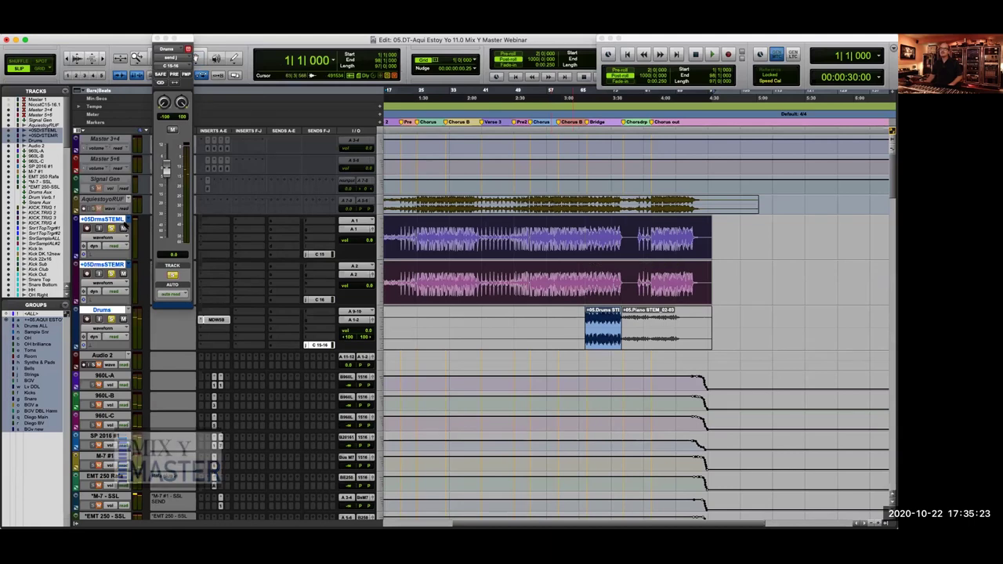
pyautogui.click(135, 310)
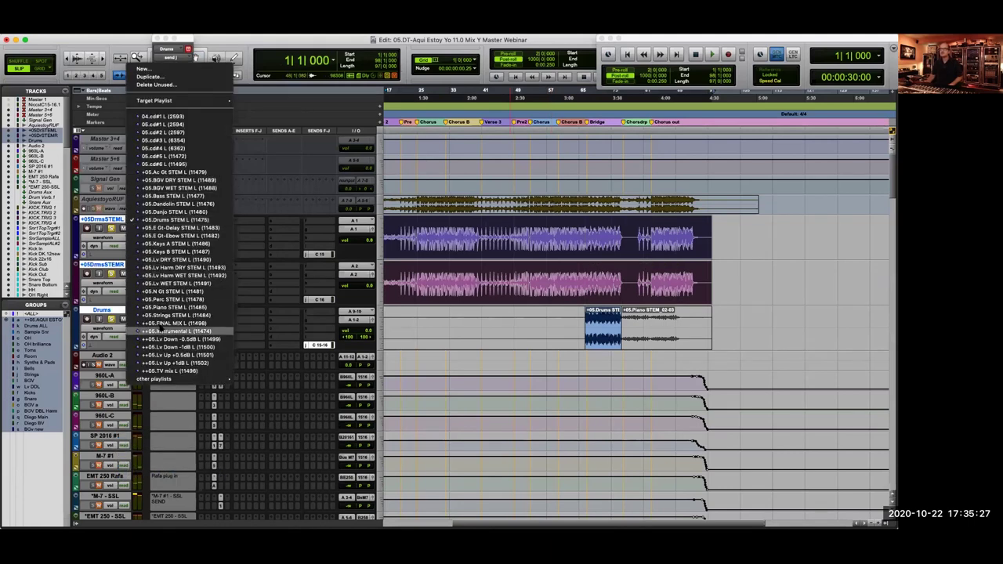
pyautogui.click(176, 323)
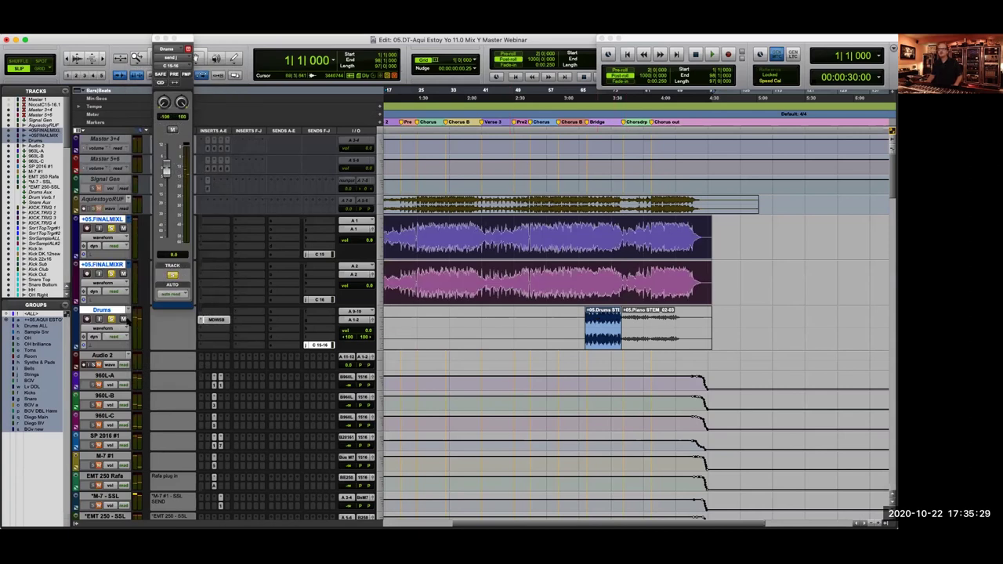
# Play the bridge with the final mix and Drums track, and enable the Hi Pass 6 band in the Drums EQ
pyautogui.click(581, 90)
pyautogui.press('space')
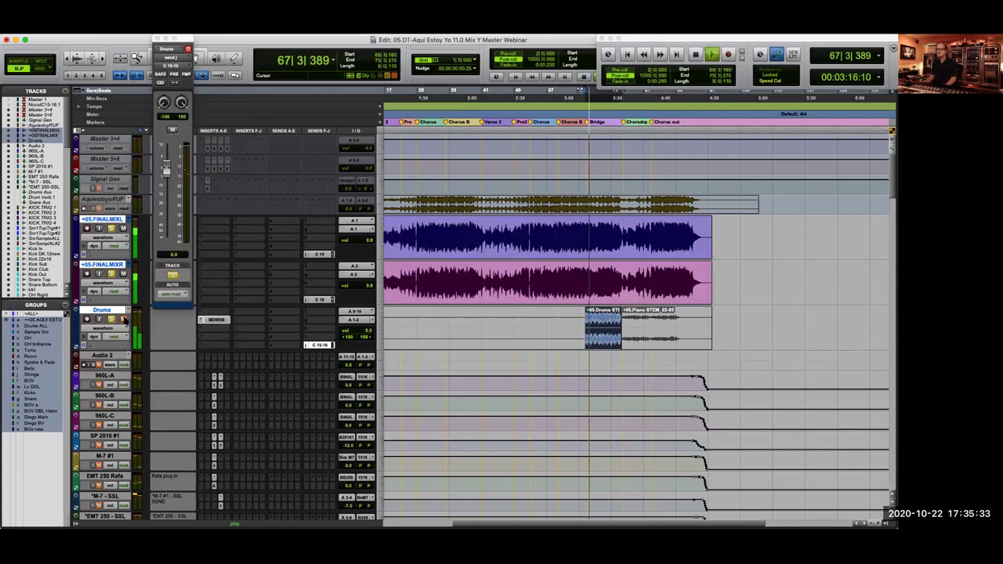
pyautogui.click(216, 319)
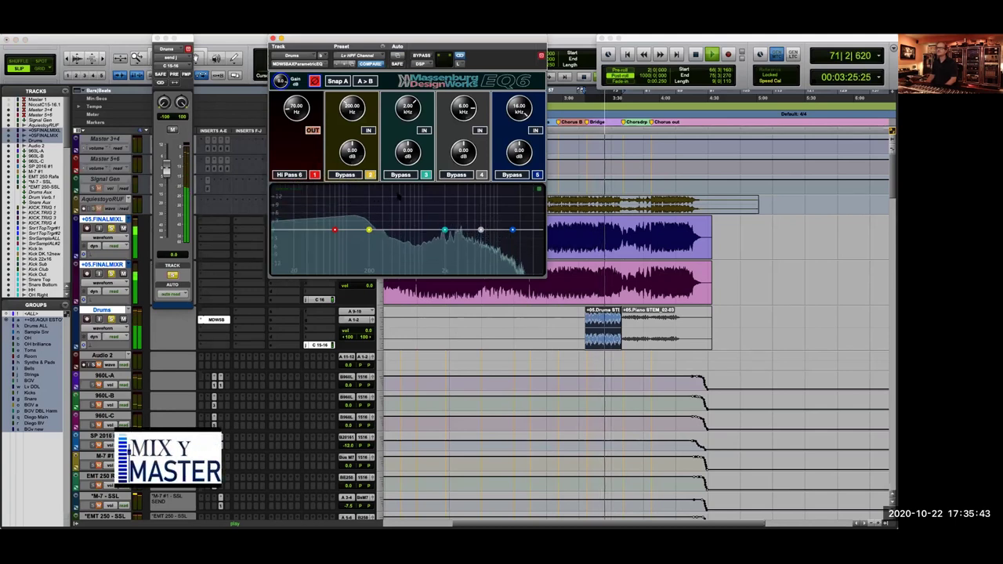
pyautogui.click(289, 174)
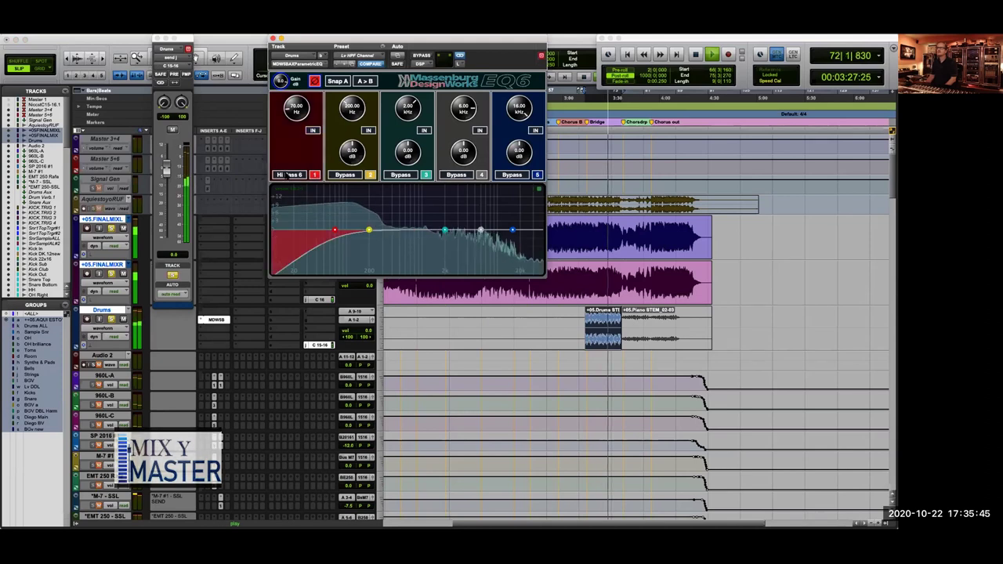
pyautogui.click(290, 174)
pyautogui.click(291, 192)
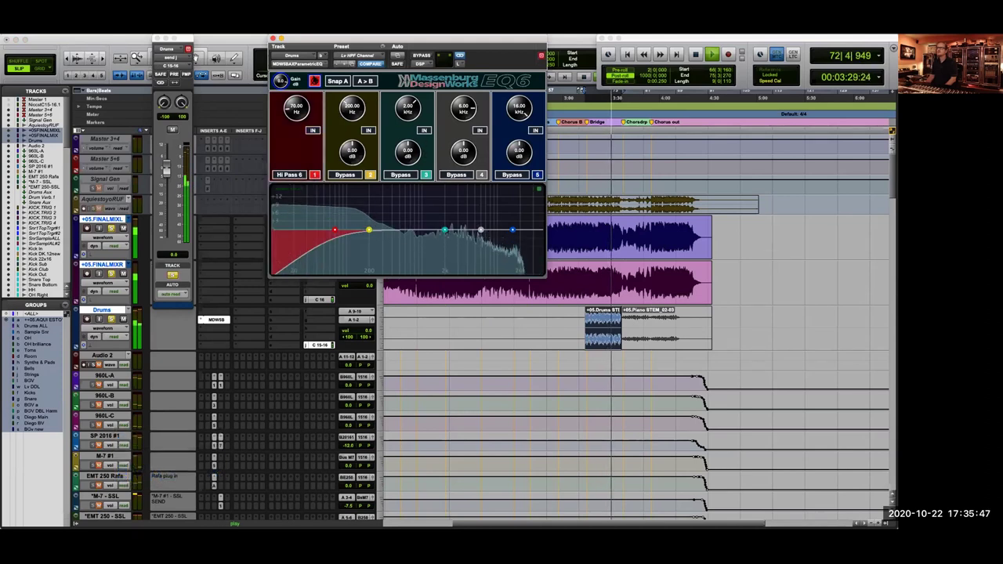
# Bypass the Drums track's EQ during playback, then stop and close the send and plug-in windows
pyautogui.click(420, 56)
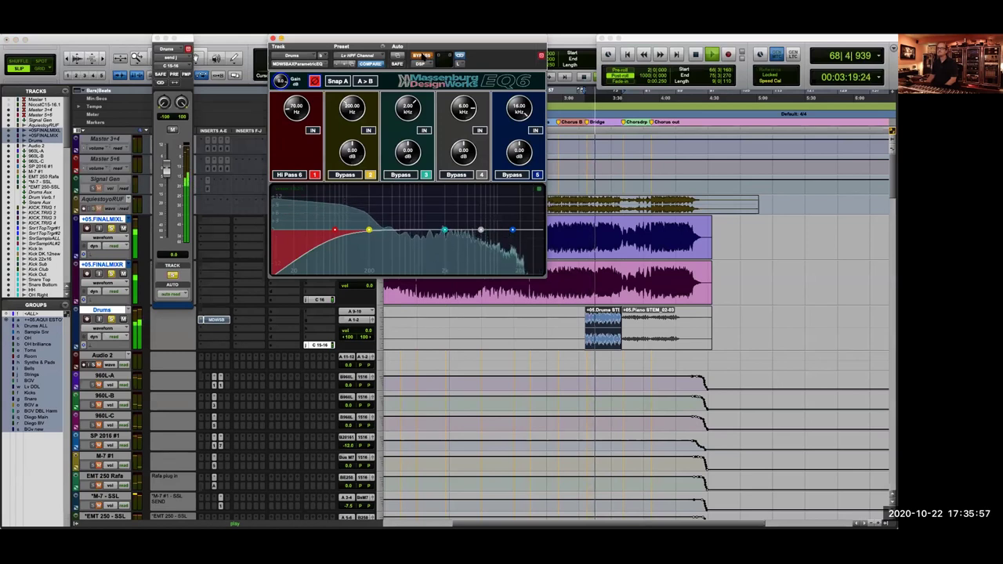
pyautogui.click(423, 57)
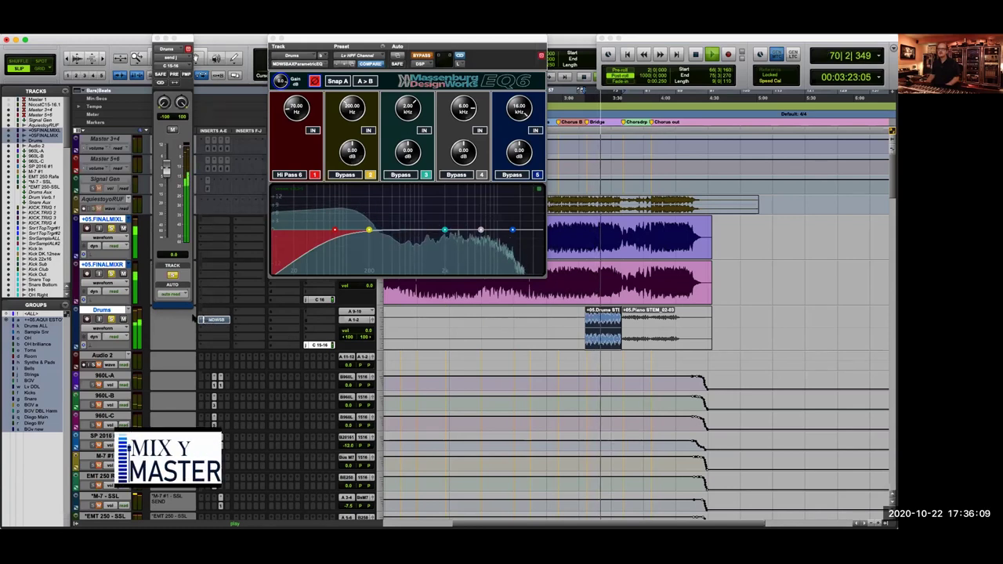
pyautogui.press('space')
pyautogui.click(307, 345)
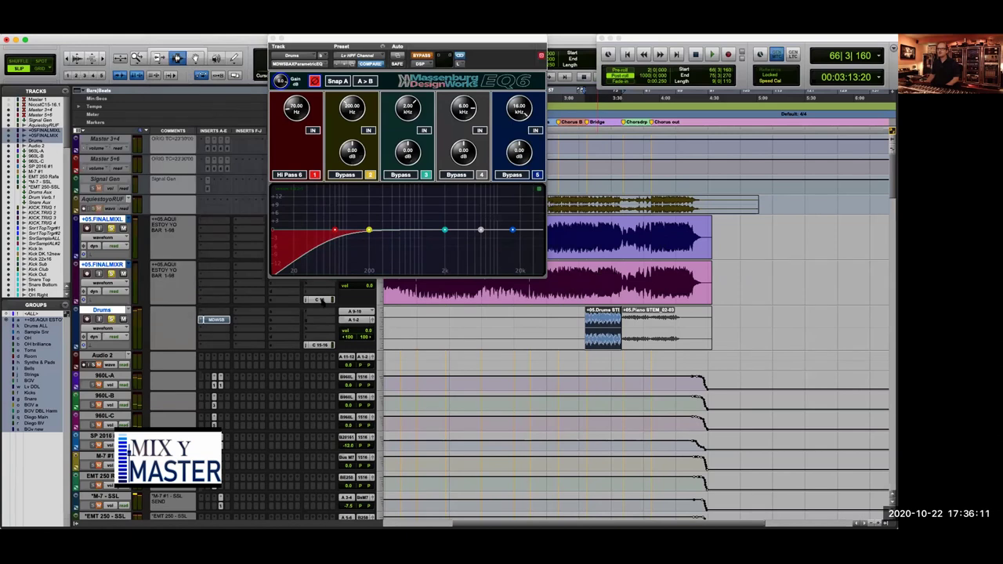
pyautogui.click(217, 319)
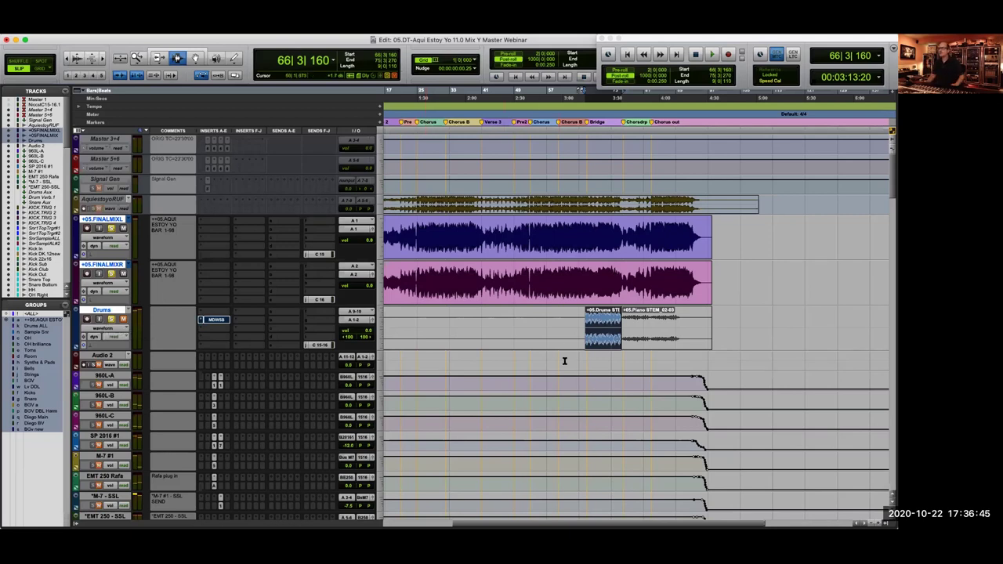
# Place the edit cursor shortly before the bridge and audition the final mix going into the section with the Drums clip
pyautogui.click(589, 327)
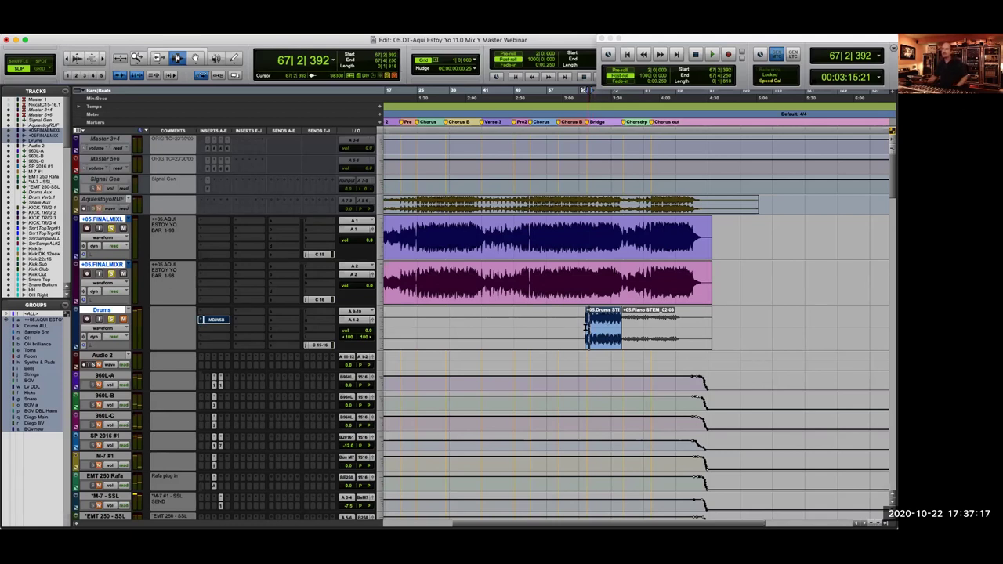
pyautogui.click(571, 326)
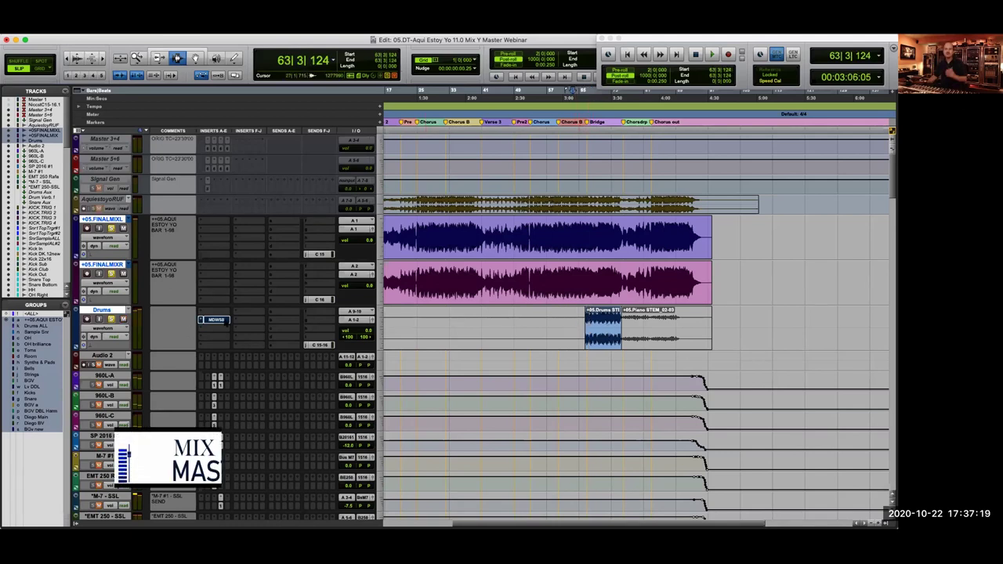
pyautogui.press('space')
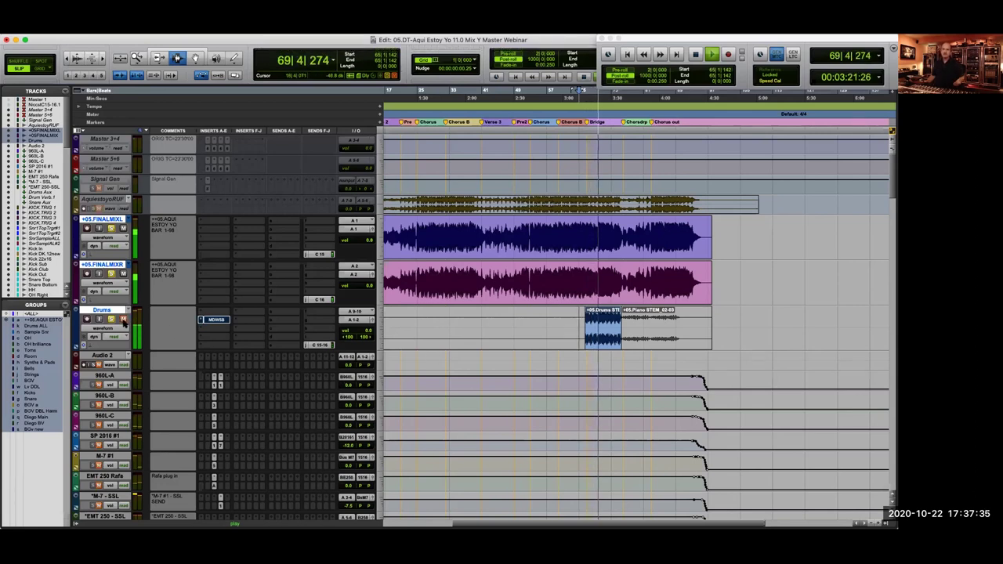
pyautogui.press('space')
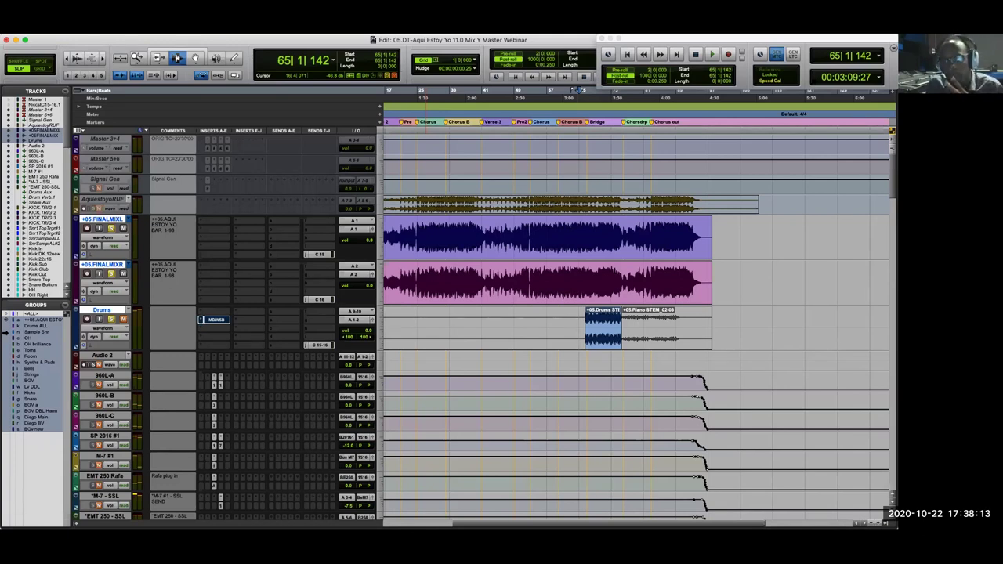
# Look through the session's track list, from the final mix tracks to the background vocals and the BGV GRP effects tracks
pyautogui.rightClick(124, 476)
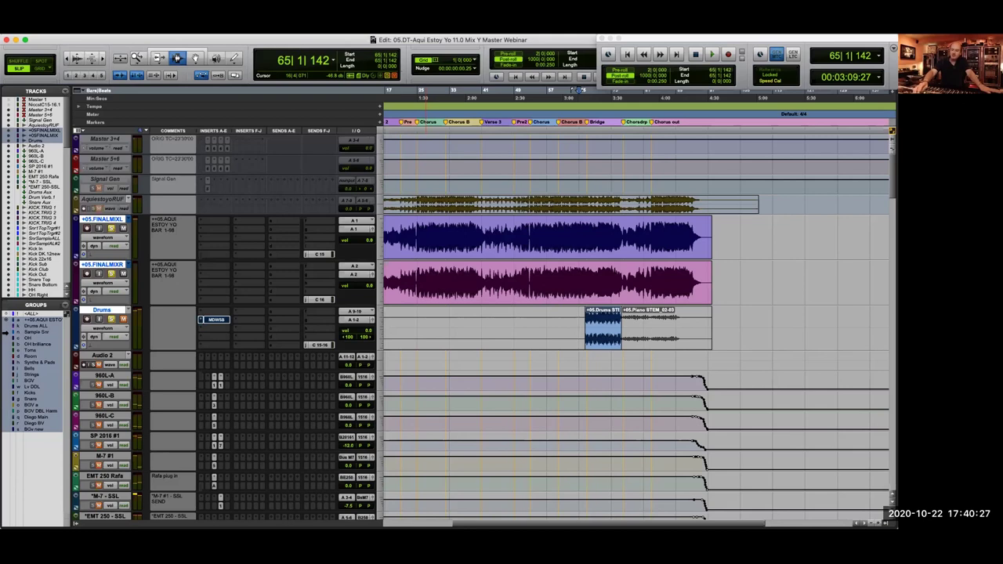
pyautogui.scroll(-15, 502, 321)
pyautogui.scroll(-15, 501, 321)
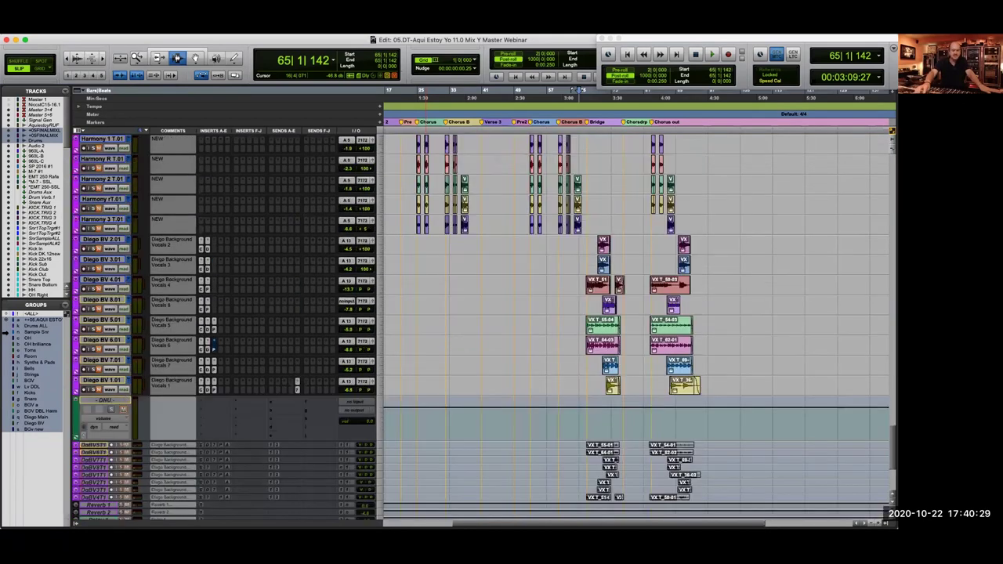
pyautogui.scroll(-10, 501, 321)
pyautogui.scroll(10, 501, 321)
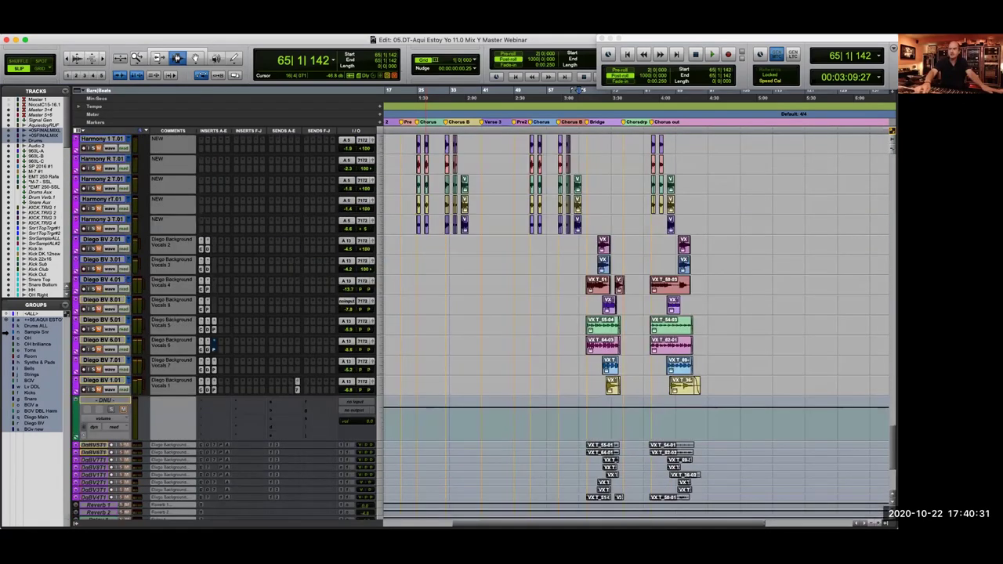
pyautogui.scroll(15, 502, 321)
pyautogui.scroll(20, 502, 321)
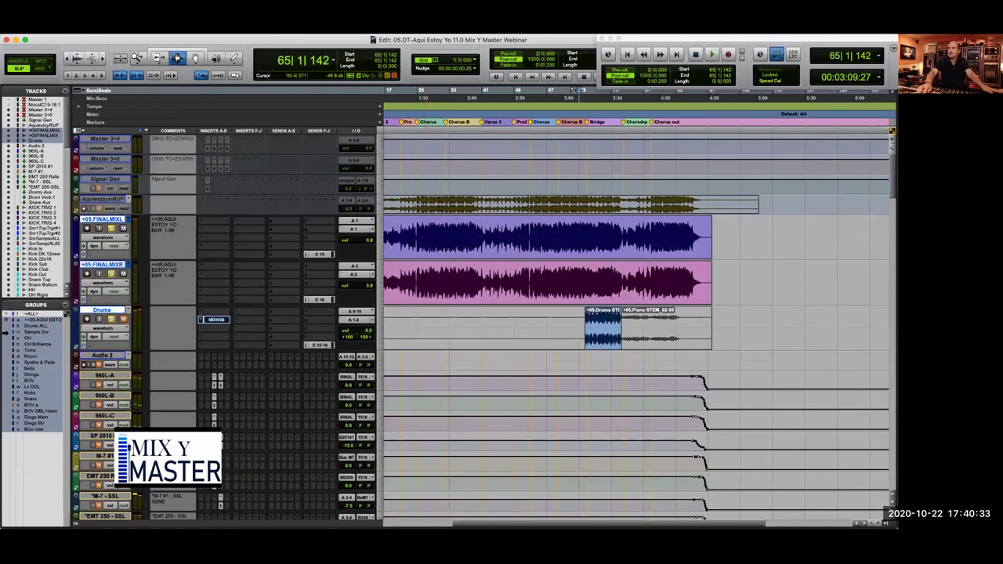
pyautogui.scroll(-20, 501, 321)
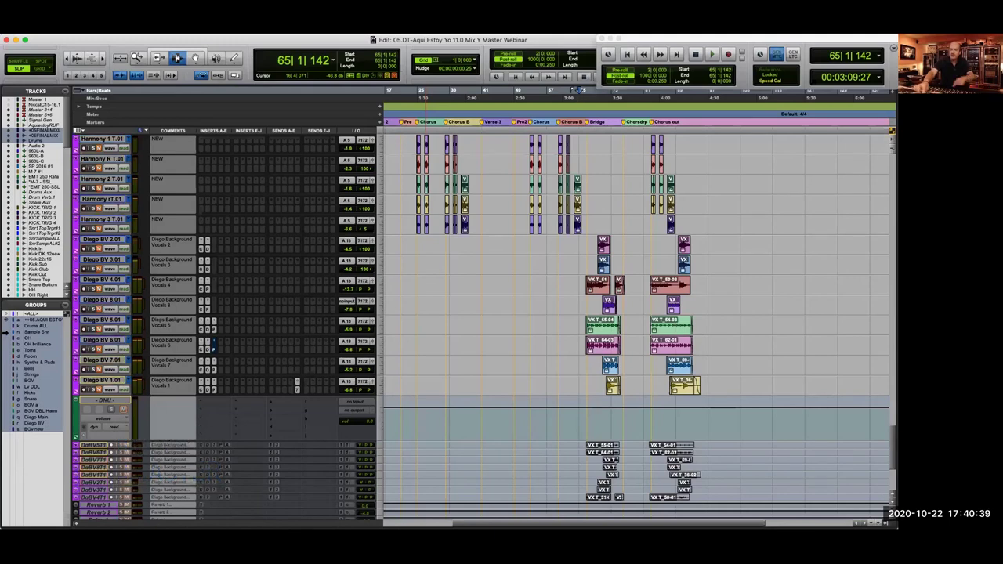
pyautogui.scroll(9, 501, 321)
pyautogui.scroll(12, 502, 321)
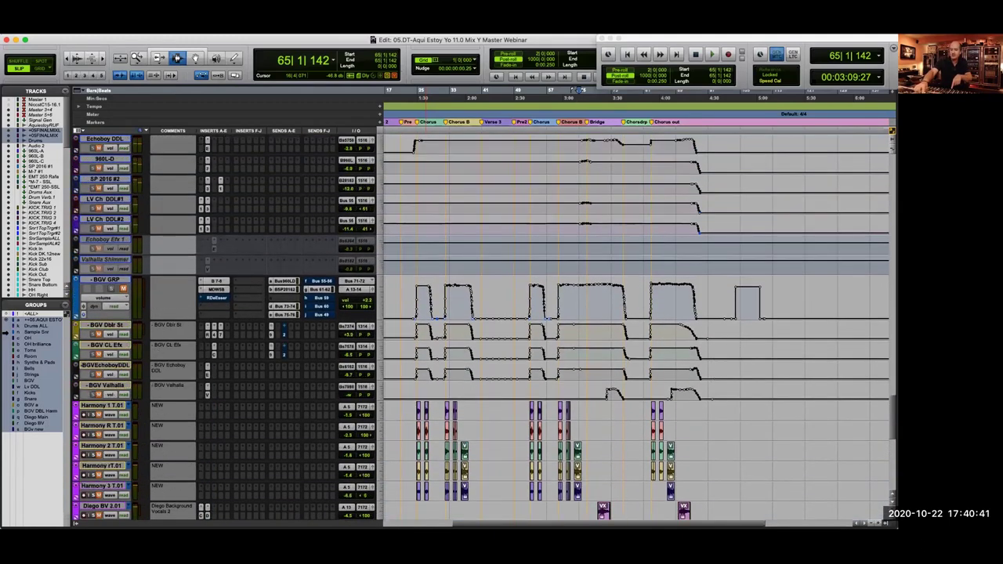
# Make the Drums track below the final mix tracks inactive
pyautogui.scroll(10, 502, 321)
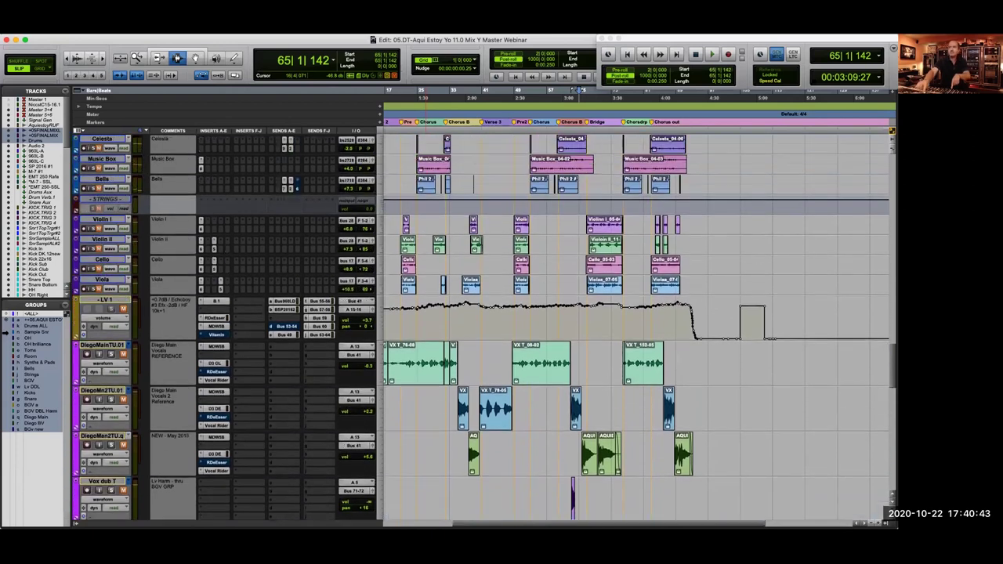
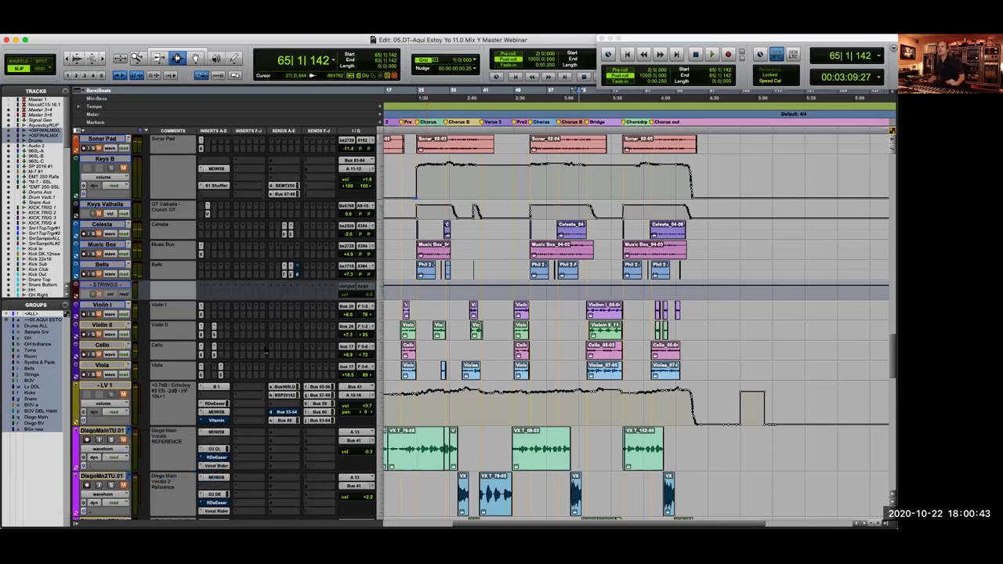
pyautogui.scroll(5, 289, 329)
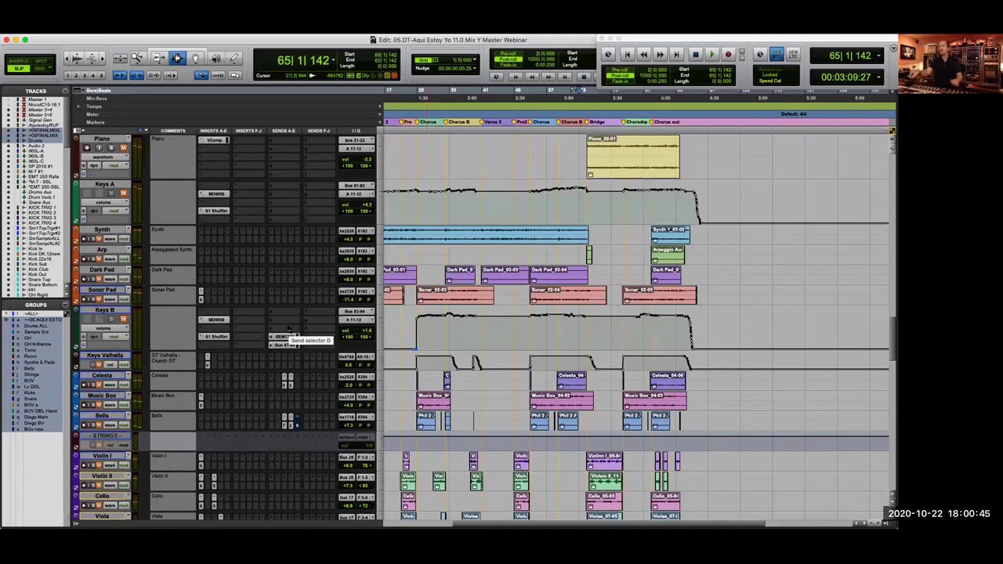
pyautogui.scroll(15, 340, 311)
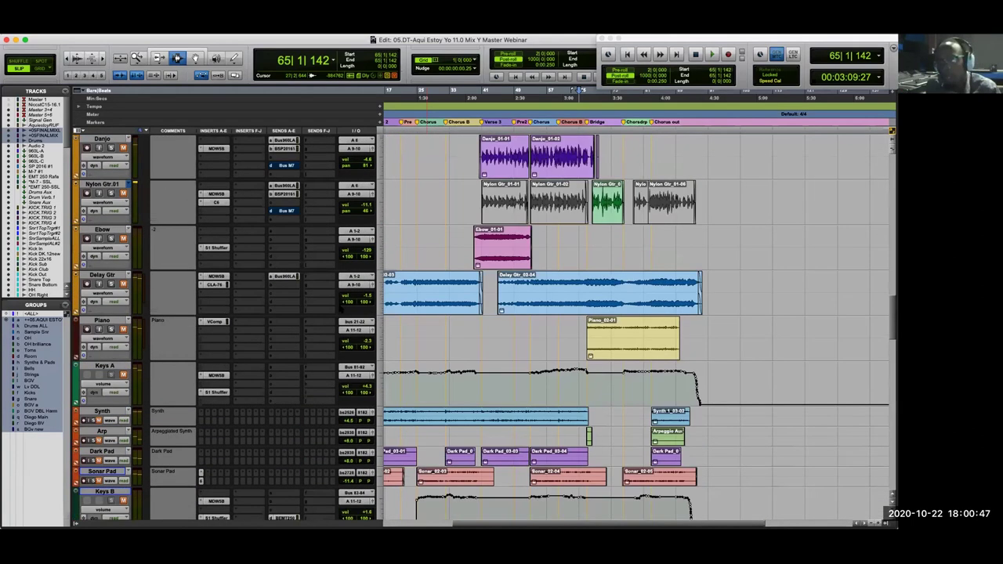
pyautogui.scroll(10, 113, 314)
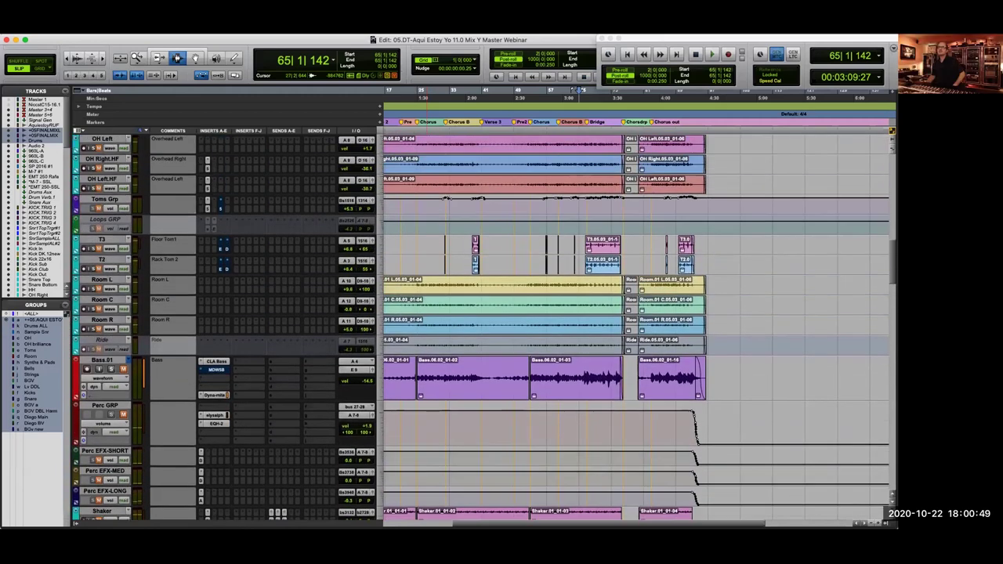
pyautogui.scroll(10, 114, 314)
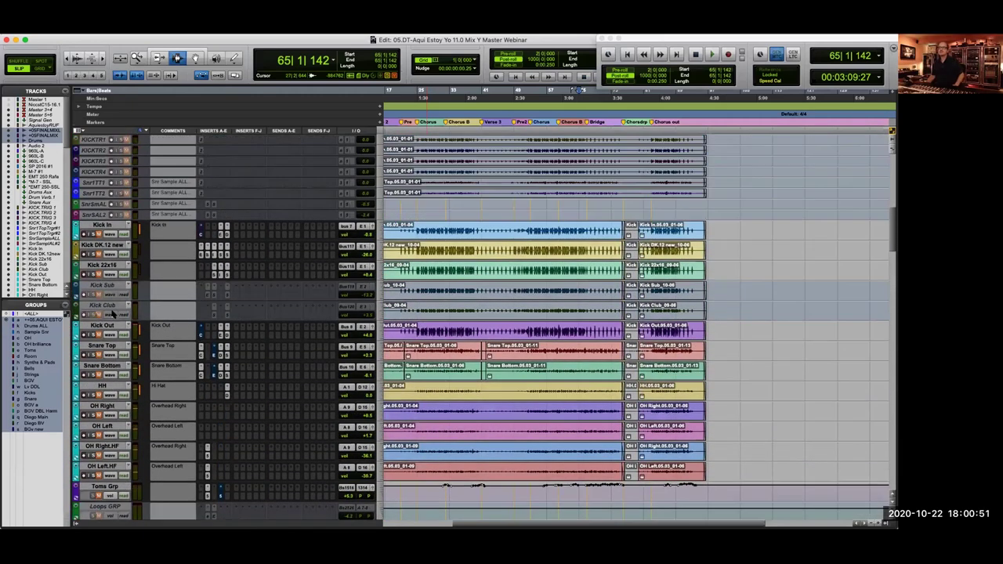
pyautogui.scroll(5, 544, 274)
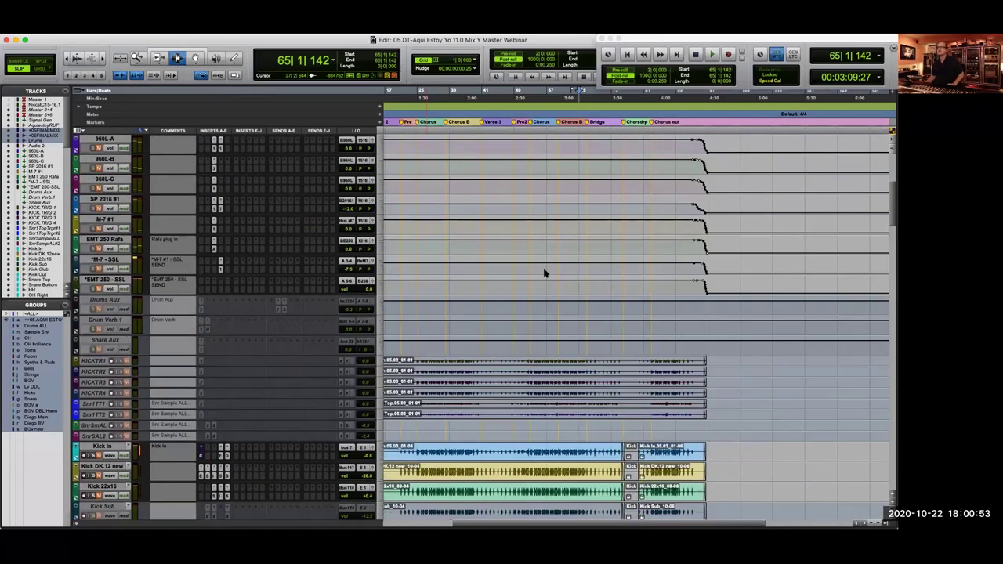
pyautogui.scroll(6, 520, 264)
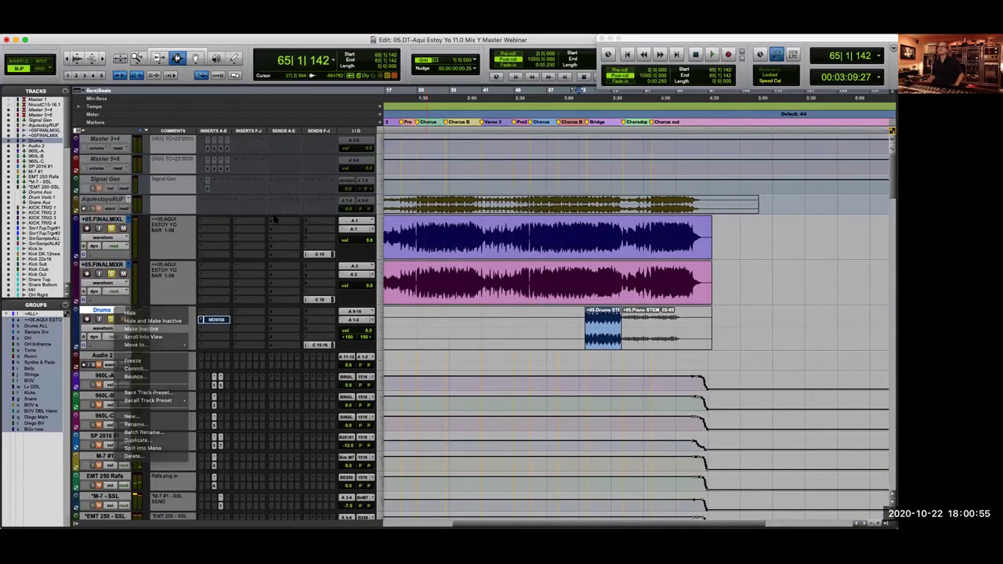
# Select the song from bar 1 on the final mix tracks and zoom the timeline in to fit its full length
pyautogui.click(446, 329)
pyautogui.press('super+bracketright')
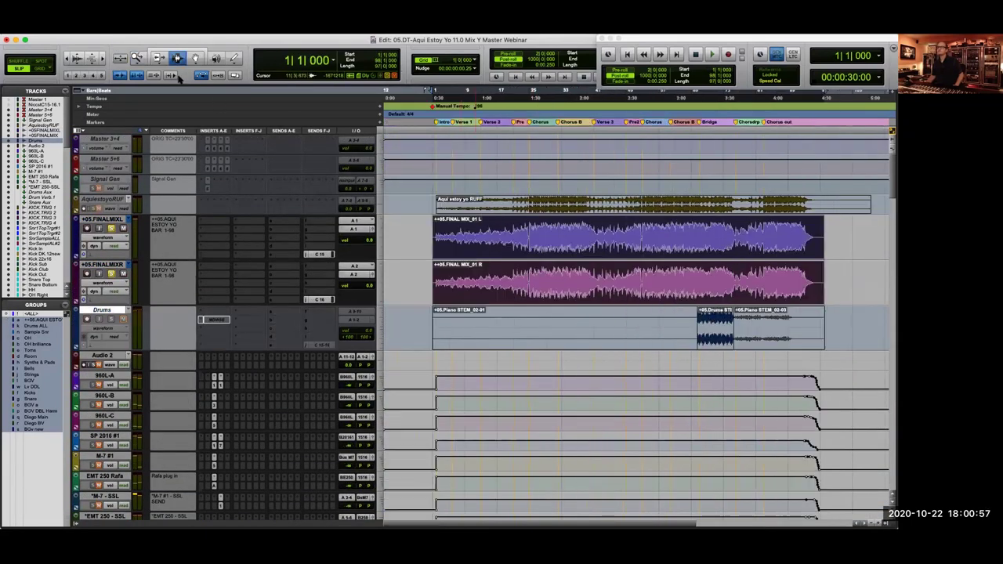
pyautogui.press('super+bracketright')
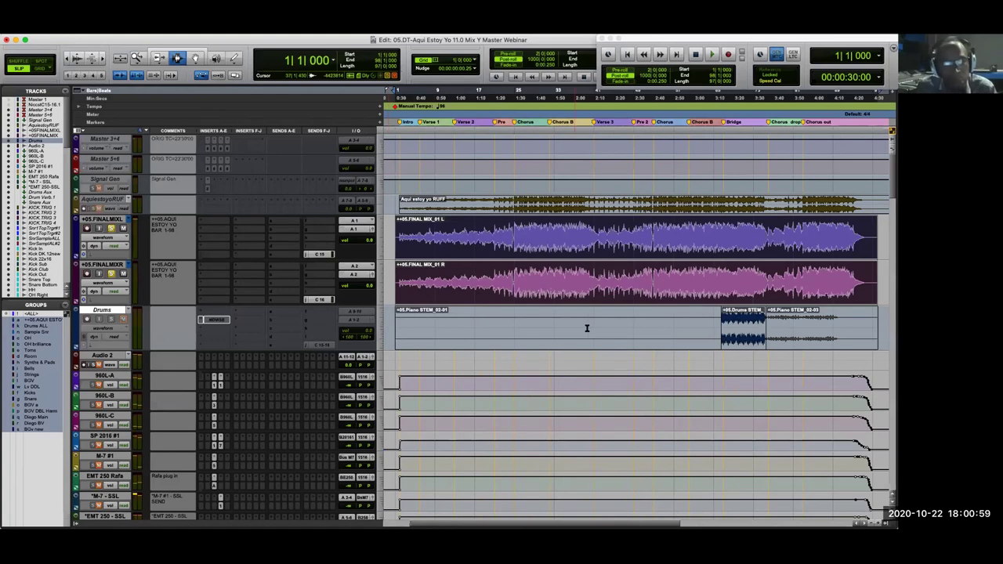
# Play the opening bars of the final mix from bar 1 while viewing the effects tracks, and stop playback
pyautogui.press('space')
pyautogui.scroll(-10, 653, 364)
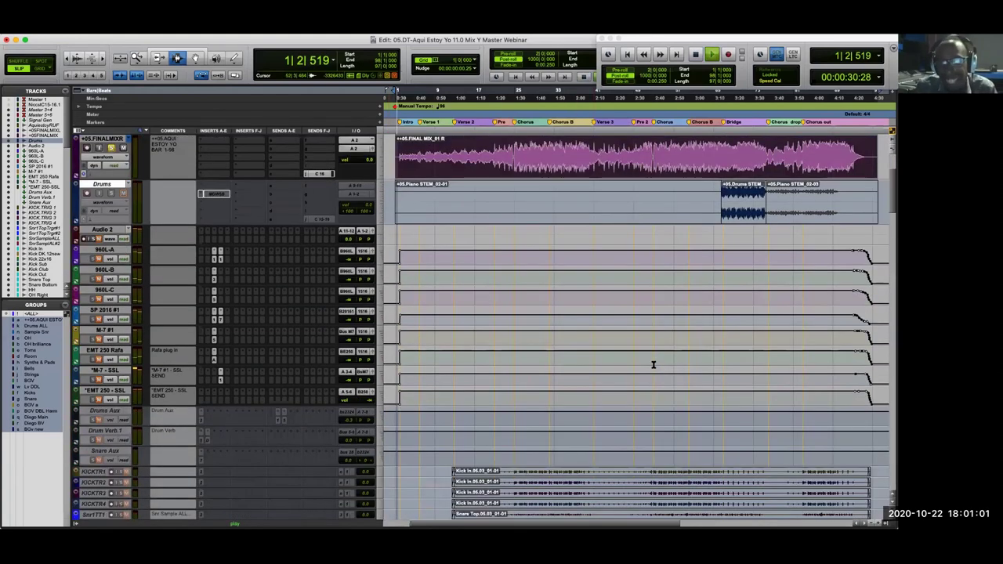
pyautogui.scroll(6, 651, 366)
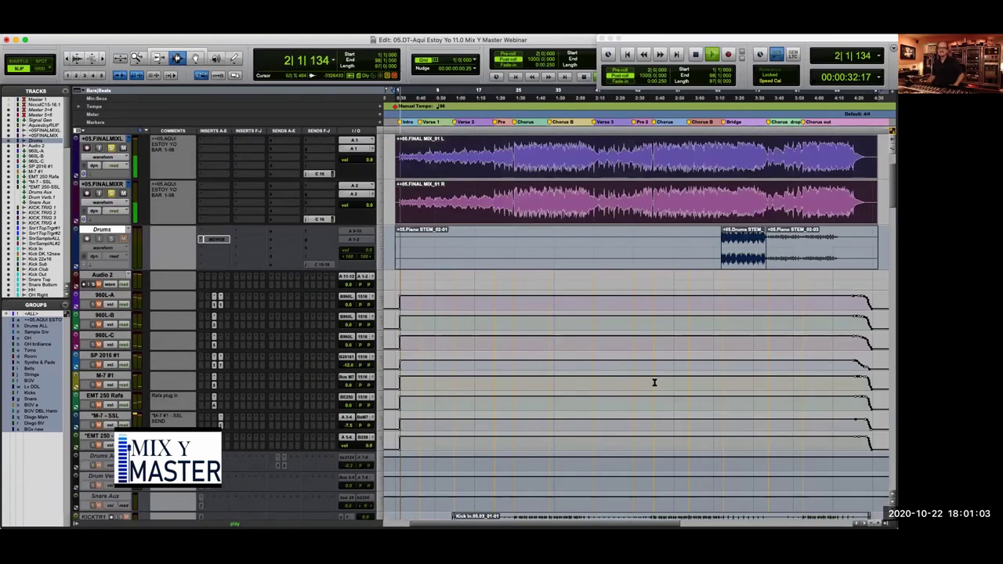
pyautogui.scroll(-2, 651, 375)
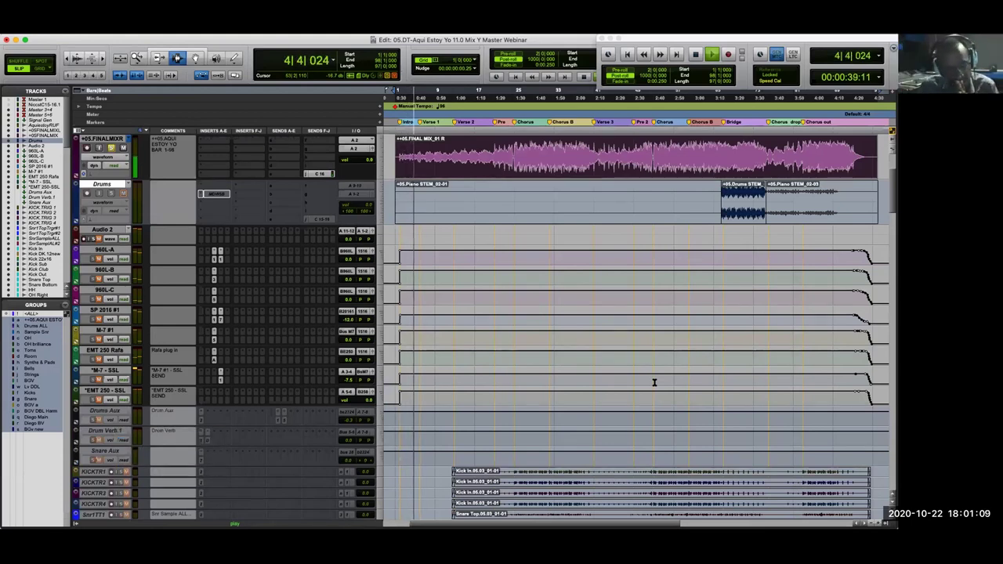
pyautogui.press('space')
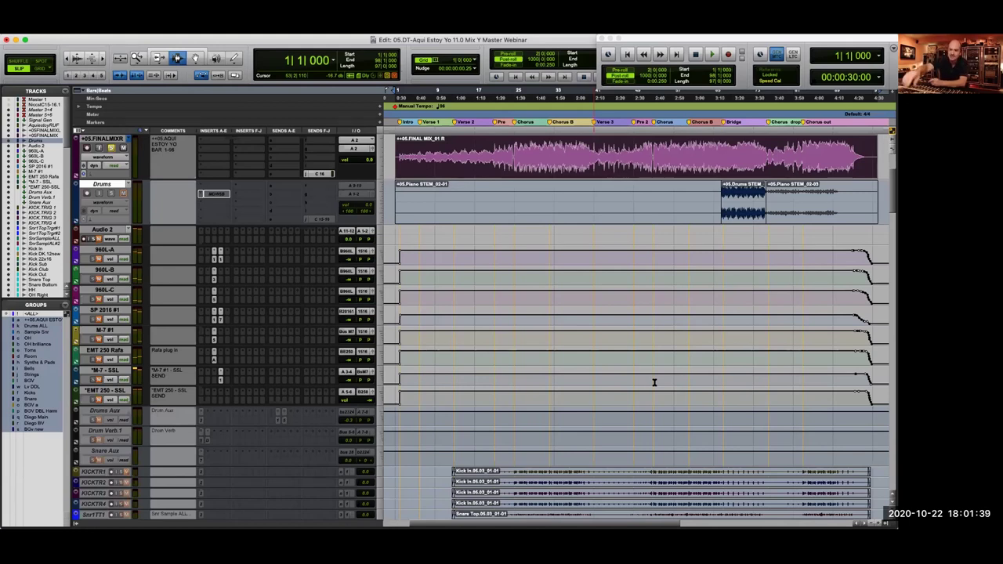
# Play the song from bar 1 through the end of the Chorus out, stop, and return to the song start
pyautogui.press('space')
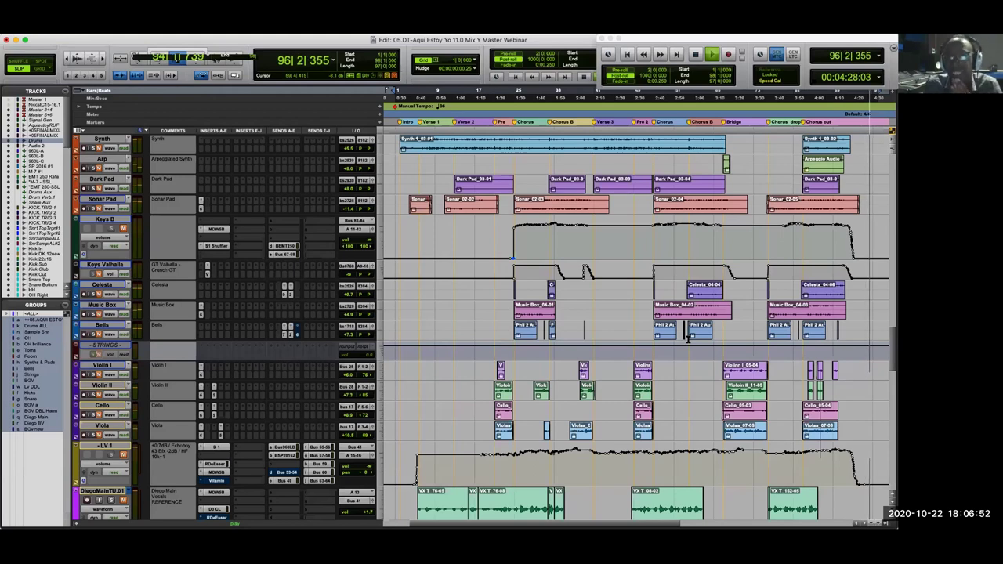
pyautogui.press('space')
pyautogui.press('Return')
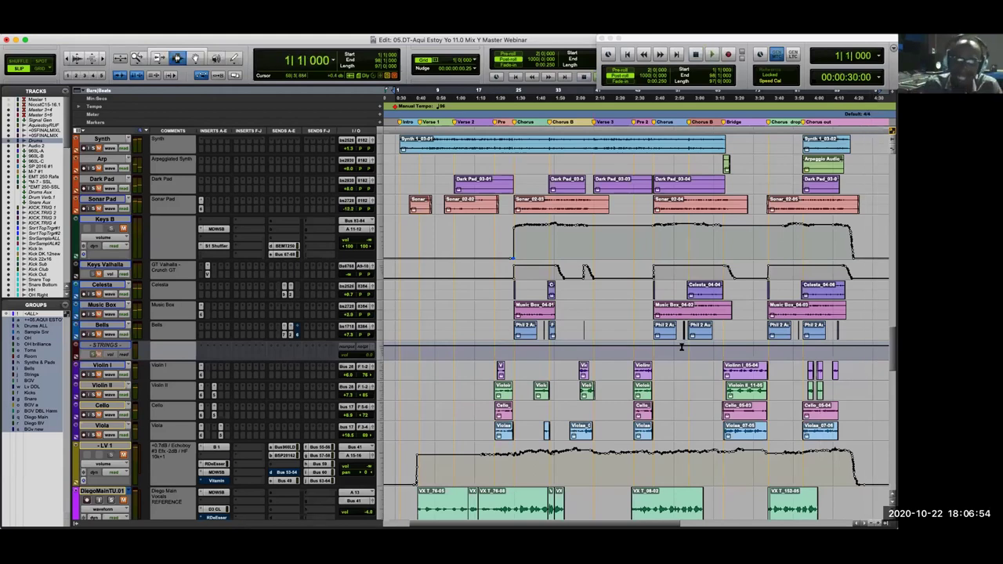